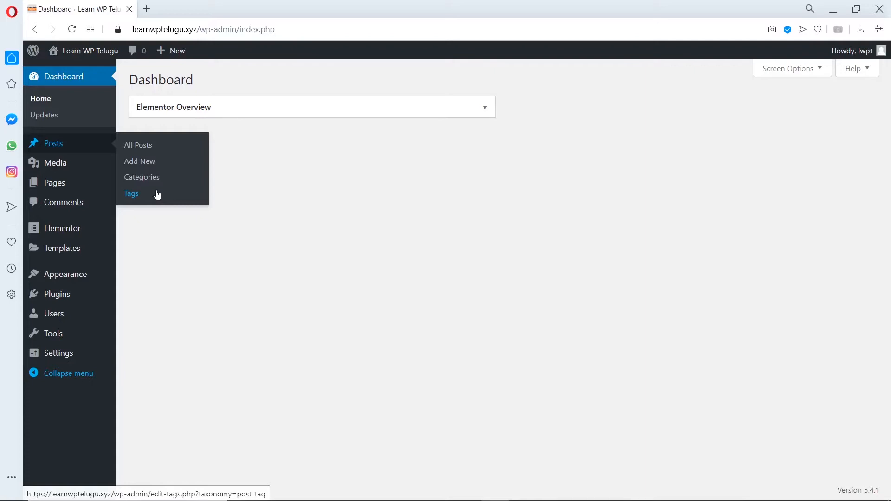
# Create a new post titled "Sample Title" and place the cursor in its empty body paragraph.
pyautogui.click(147, 152)
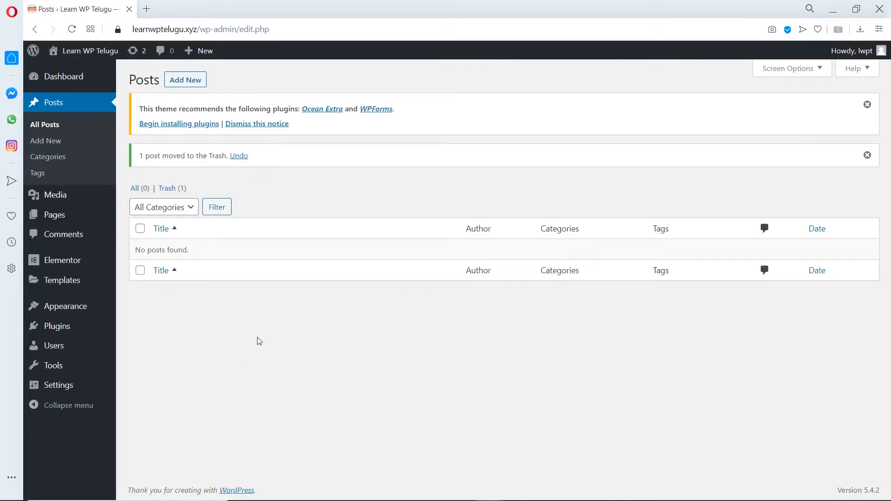
pyautogui.click(187, 82)
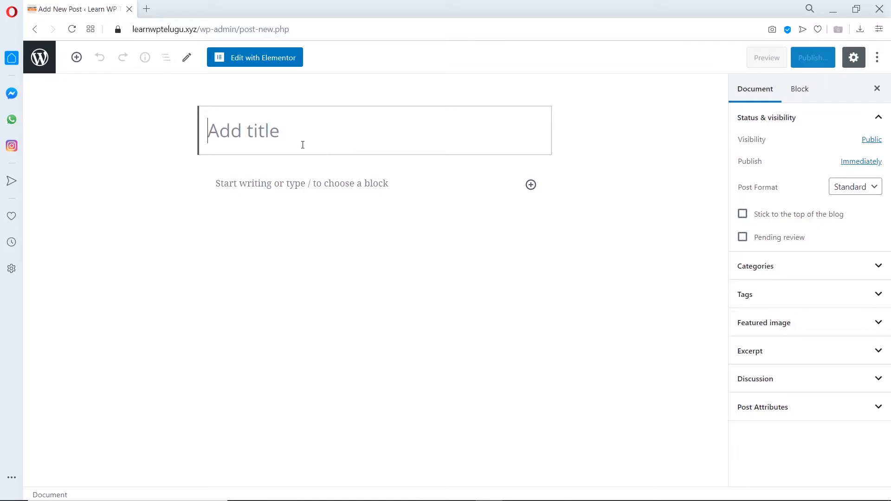
pyautogui.write('Sample Title')
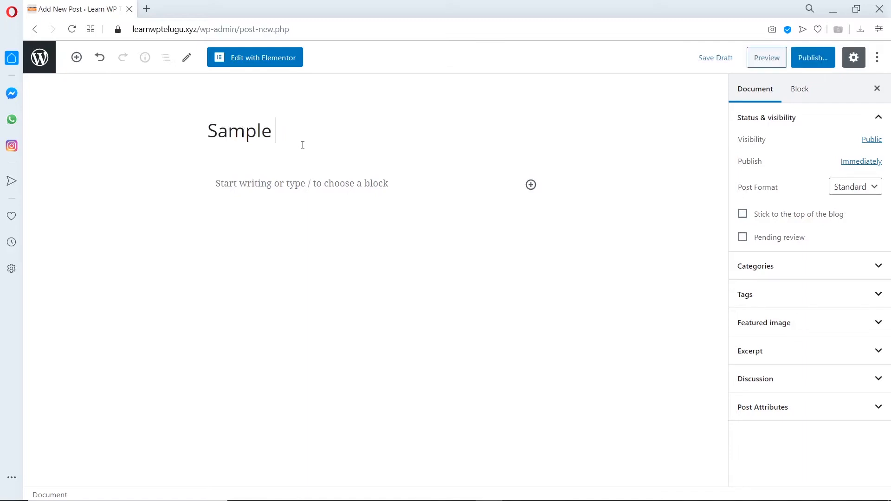
pyautogui.click(311, 182)
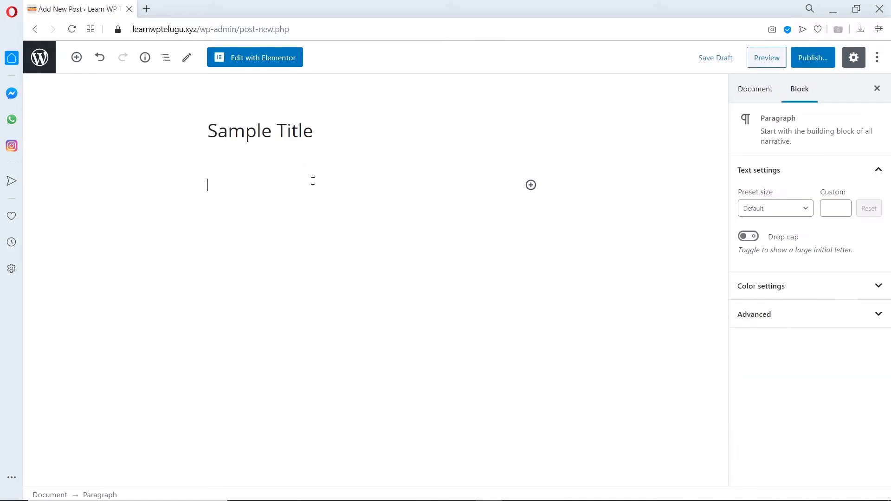
# Open lipsum.com in a new browser tab, then return to the post editor.
pyautogui.click(149, 9)
pyautogui.write('lipsum.com')
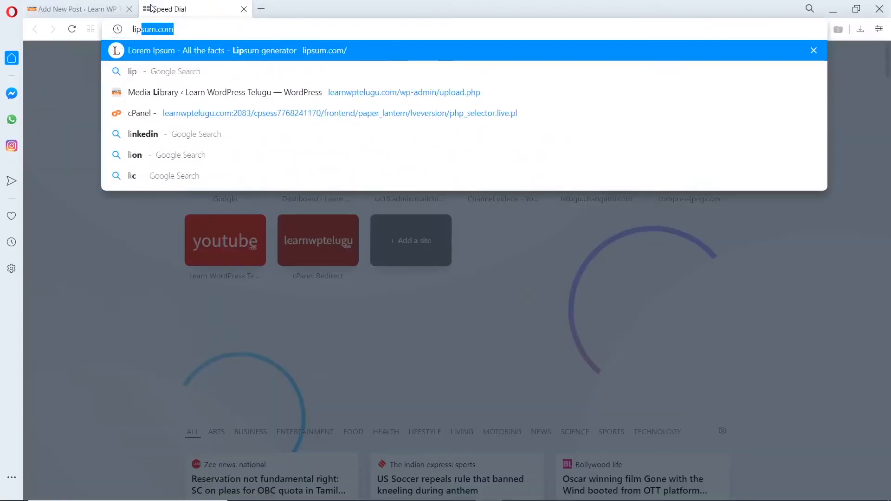
pyautogui.press('Return')
pyautogui.click(101, 5)
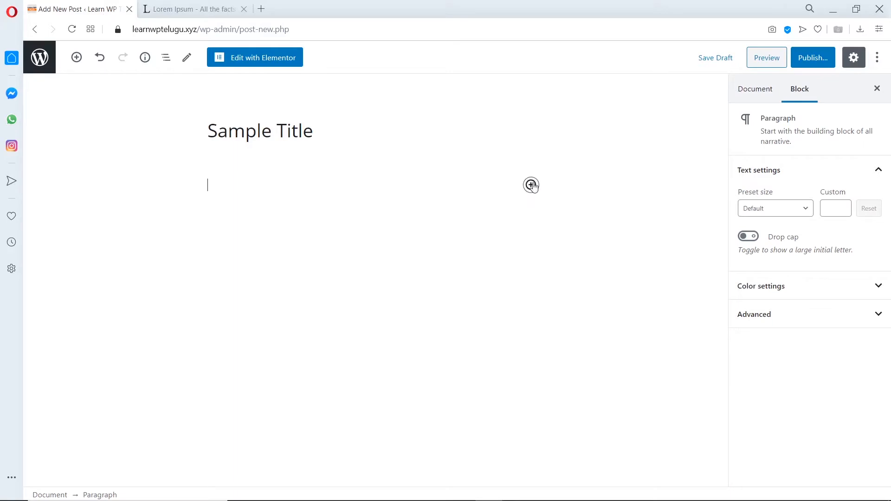
# Insert an Image block below the post title using WP_Posts.jpg from the media library.
pyautogui.click(531, 184)
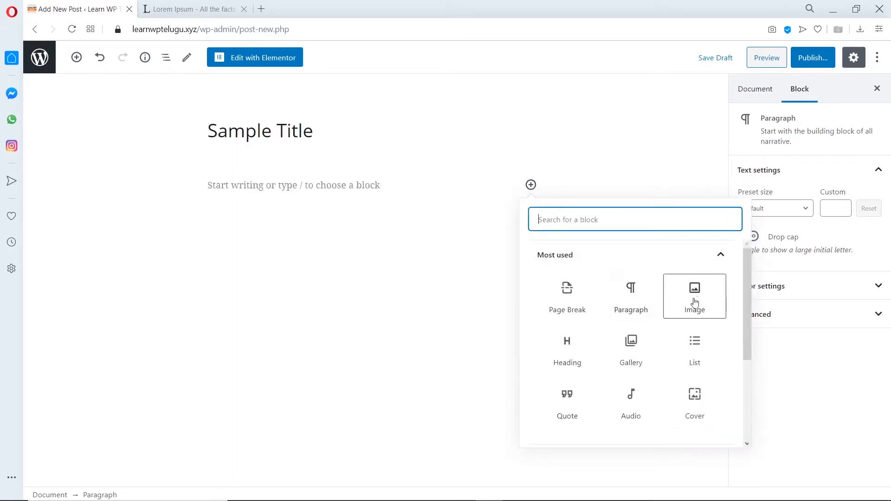
pyautogui.moveTo(748, 294); pyautogui.dragTo(741, 388)
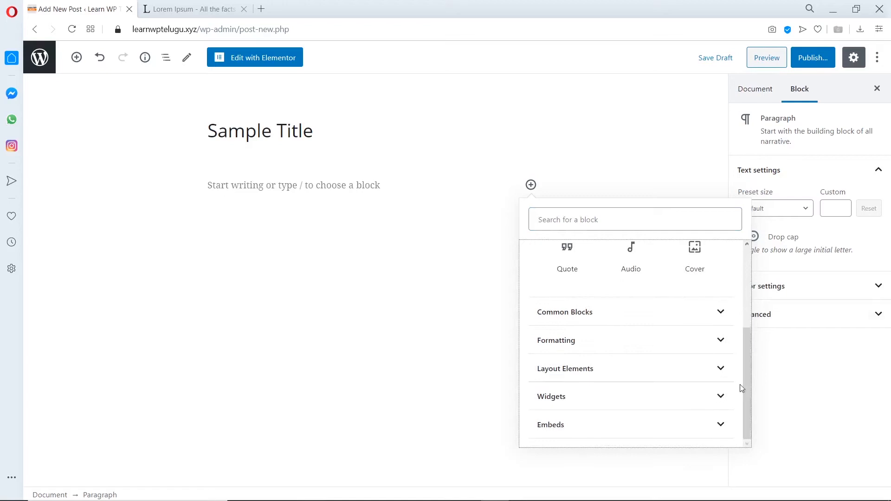
pyautogui.click(718, 343)
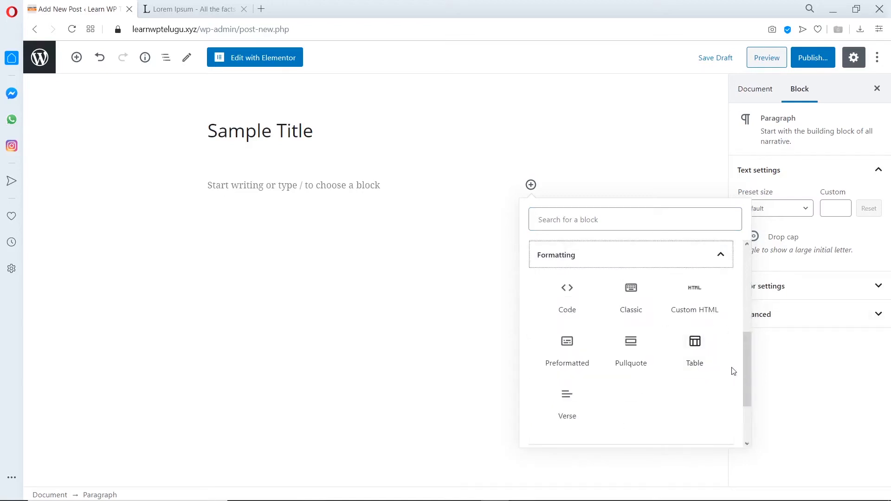
pyautogui.moveTo(746, 359); pyautogui.dragTo(748, 327)
pyautogui.click(531, 185)
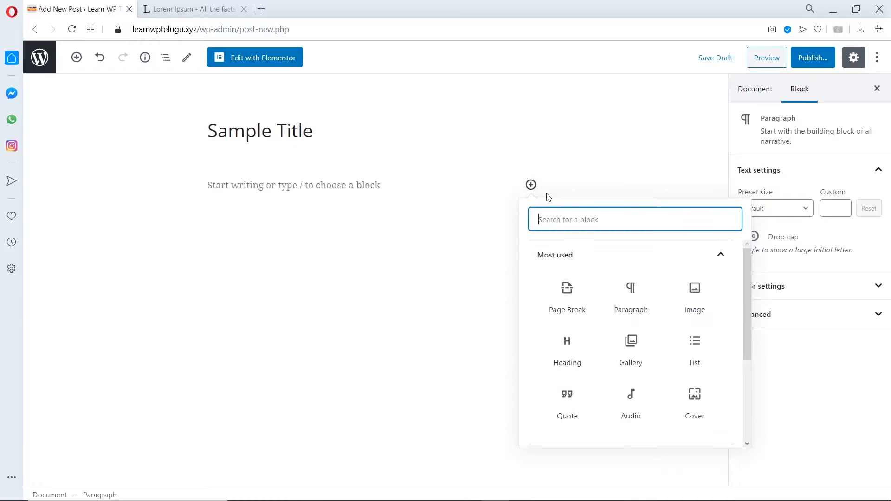
pyautogui.click(691, 300)
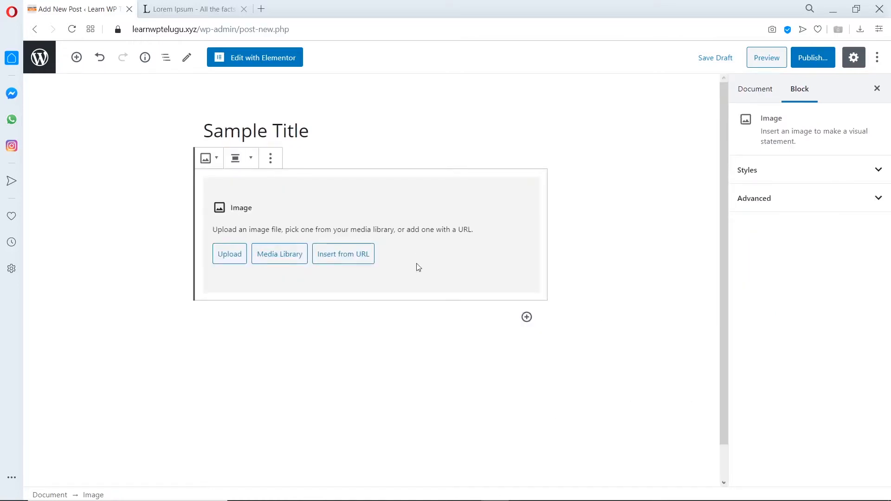
pyautogui.click(280, 256)
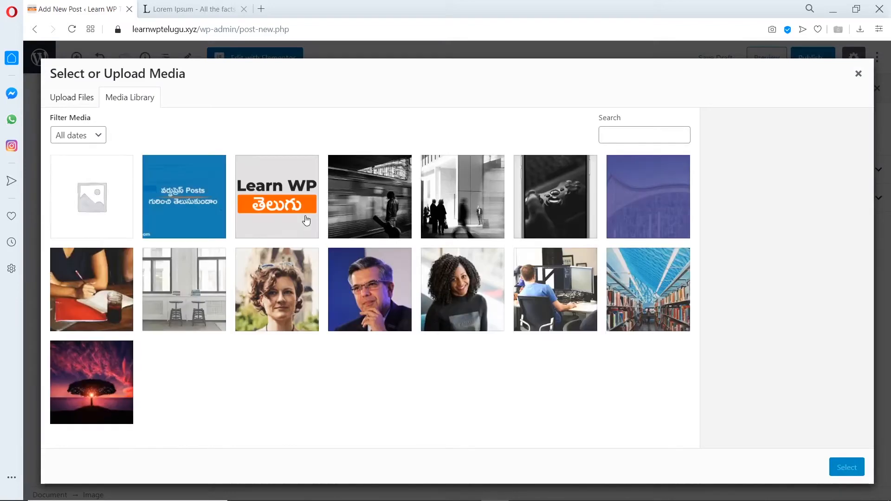
pyautogui.click(188, 193)
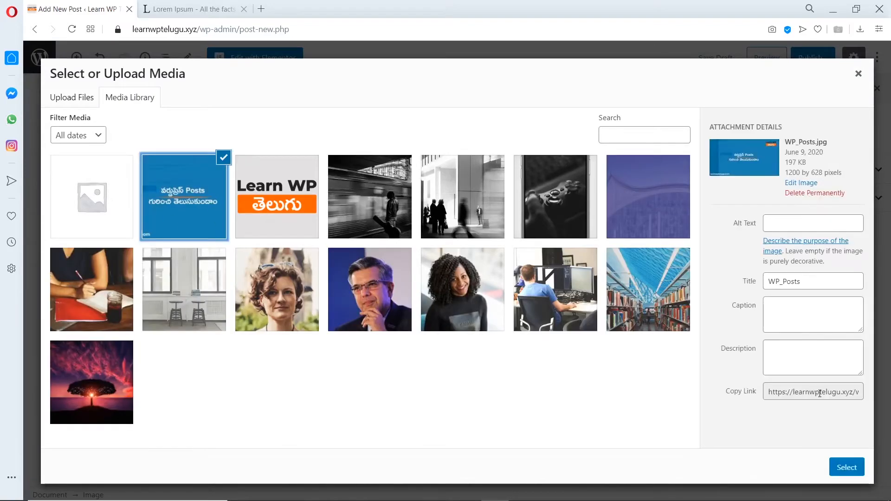
pyautogui.click(847, 466)
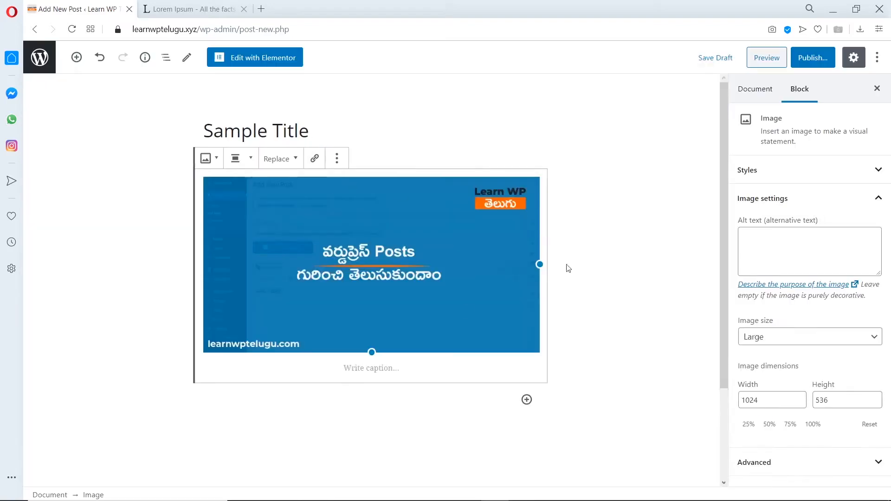
# Copy the "What is Lorem Ipsum?" heading and its paragraph from the lipsum.com page.
pyautogui.click(210, 8)
pyautogui.moveTo(191, 271); pyautogui.dragTo(445, 385)
pyautogui.hotkey('ctrl', 'c')
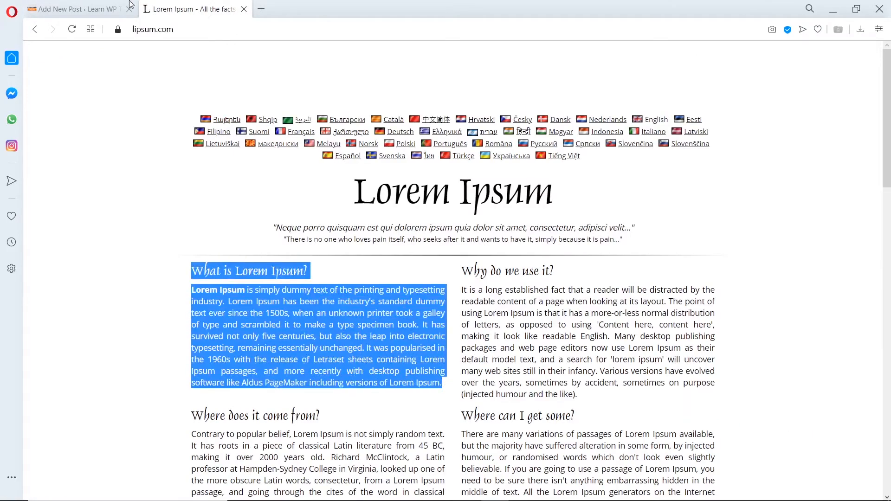
# Add a Paragraph block below the image in the post and paste the copied Lorem Ipsum text into it.
pyautogui.click(74, 9)
pyautogui.scroll(-3, 540, 284)
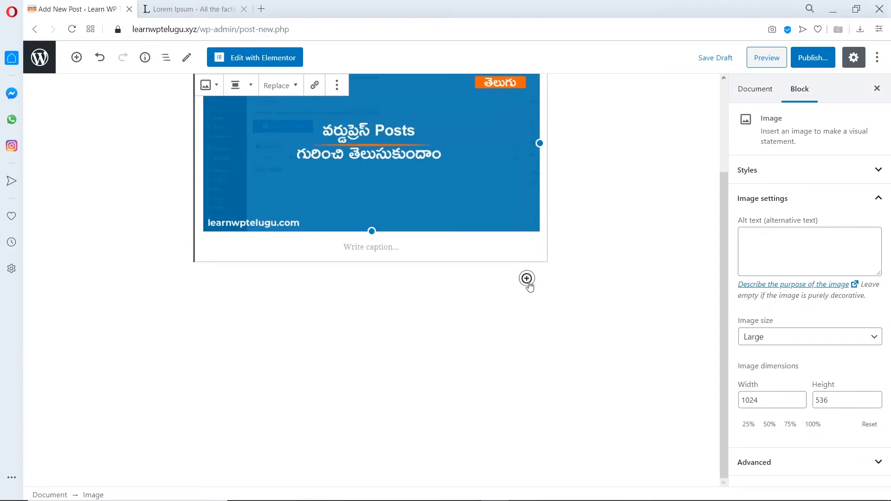
pyautogui.click(527, 279)
pyautogui.write('text')
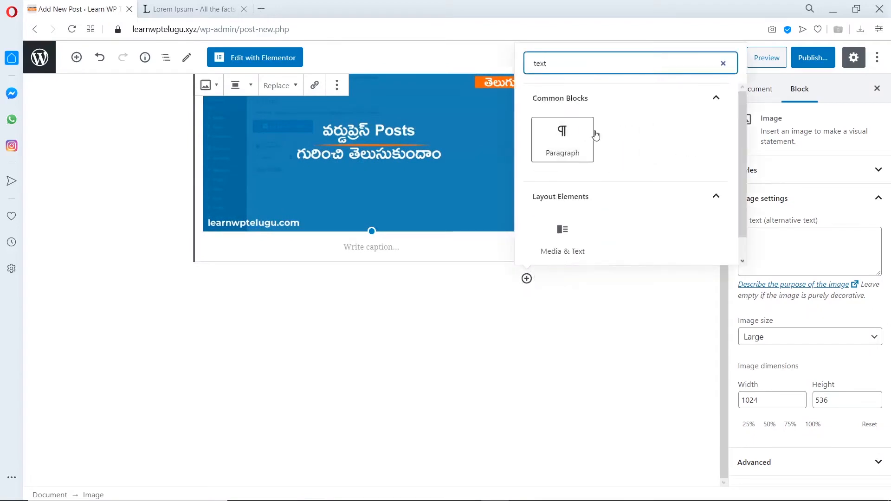
pyautogui.click(594, 135)
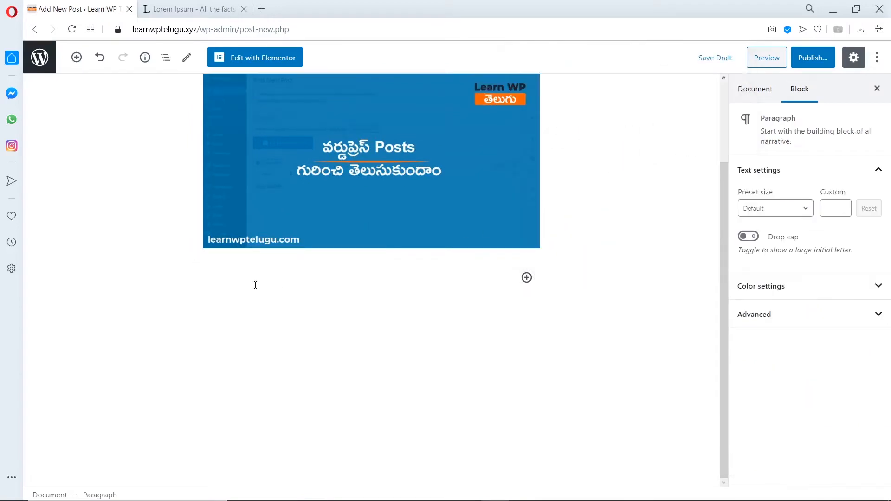
pyautogui.hotkey('ctrl', 'v')
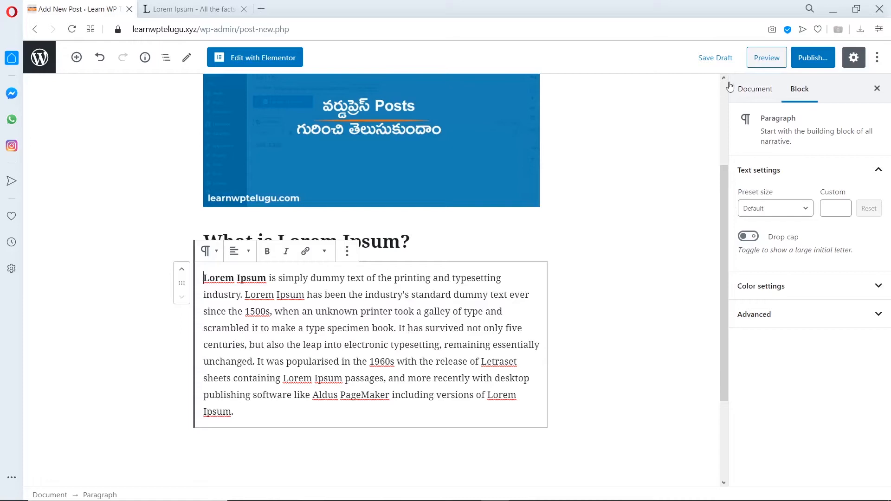
# Display the post's document settings with the Featured image section expanded and review the post content.
pyautogui.click(767, 90)
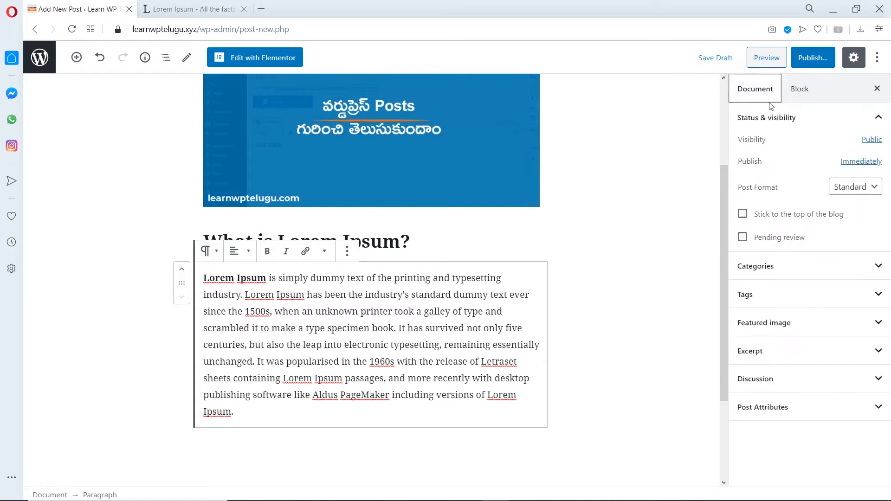
pyautogui.click(781, 324)
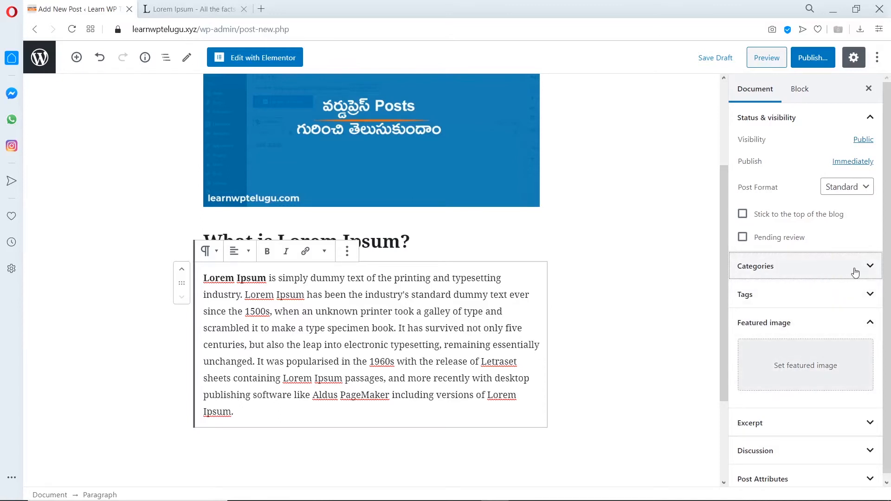
pyautogui.scroll(5, 653, 385)
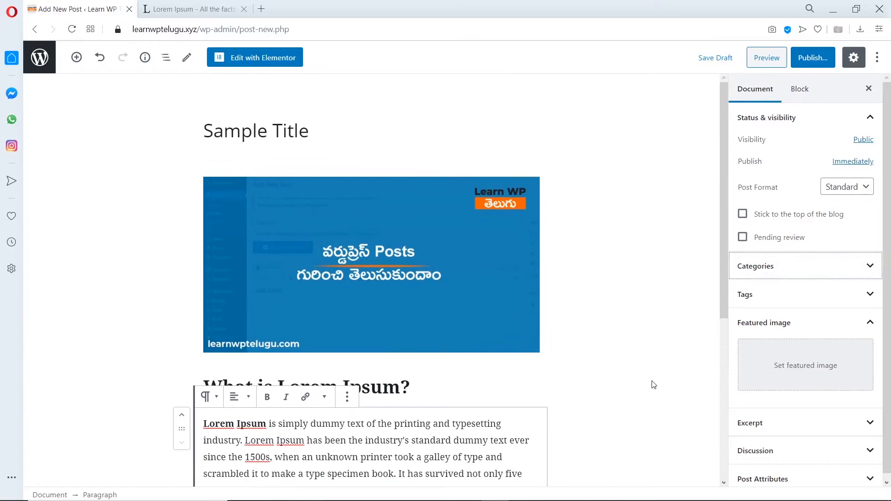
pyautogui.scroll(-5, 463, 332)
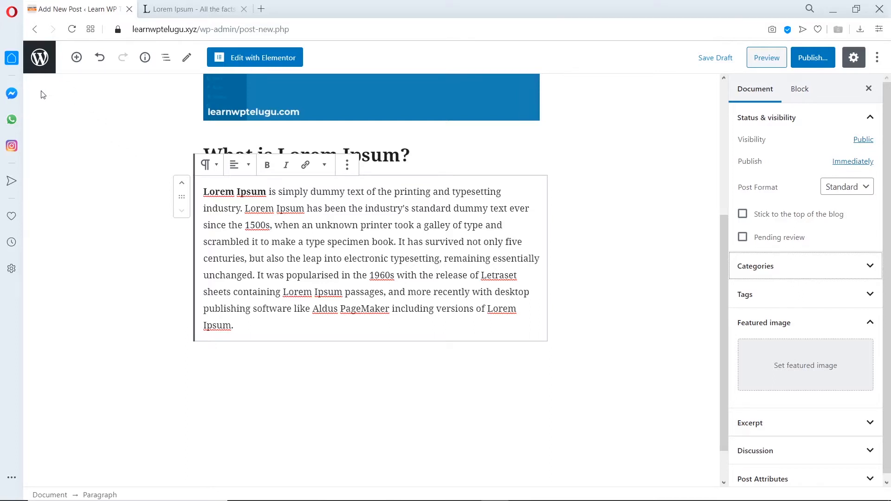
# Stay in the editor without discarding the changes and publish the "Sample Title" post.
pyautogui.click(41, 58)
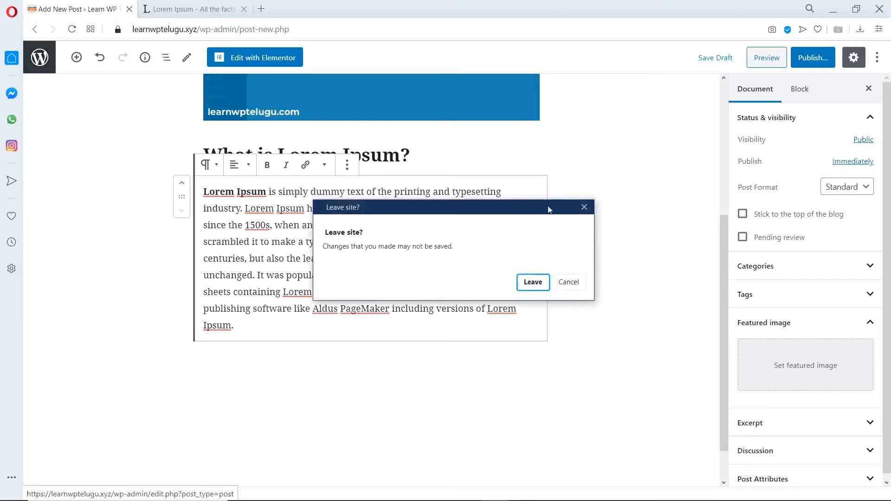
pyautogui.click(566, 282)
pyautogui.click(807, 61)
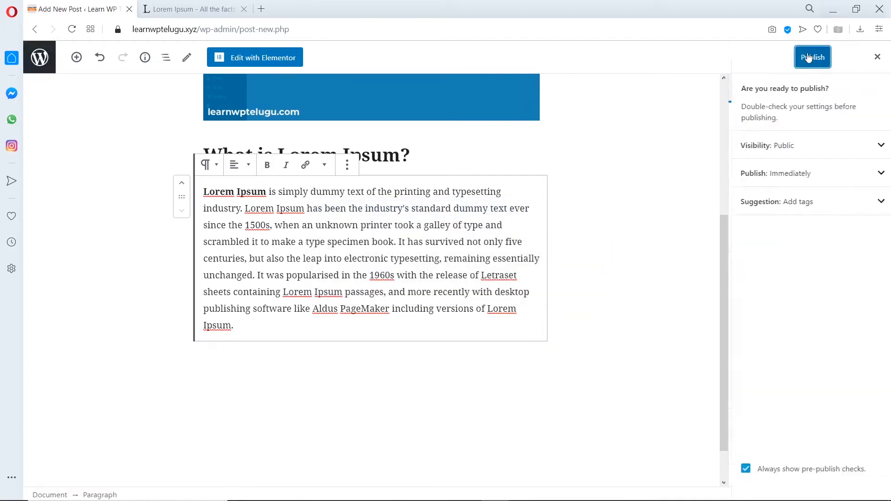
pyautogui.click(815, 63)
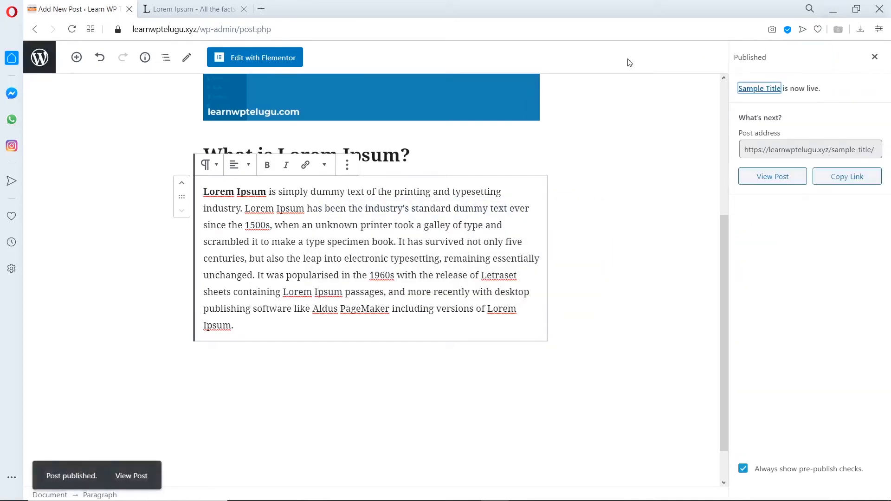
# View the published post on the site and examine its title, image and text.
pyautogui.click(782, 178)
pyautogui.scroll(-8, 344, 212)
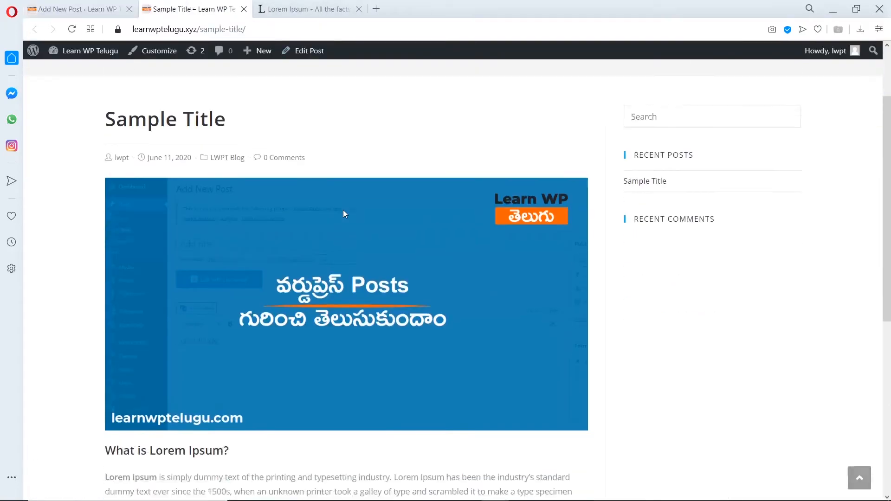
pyautogui.scroll(8, 349, 212)
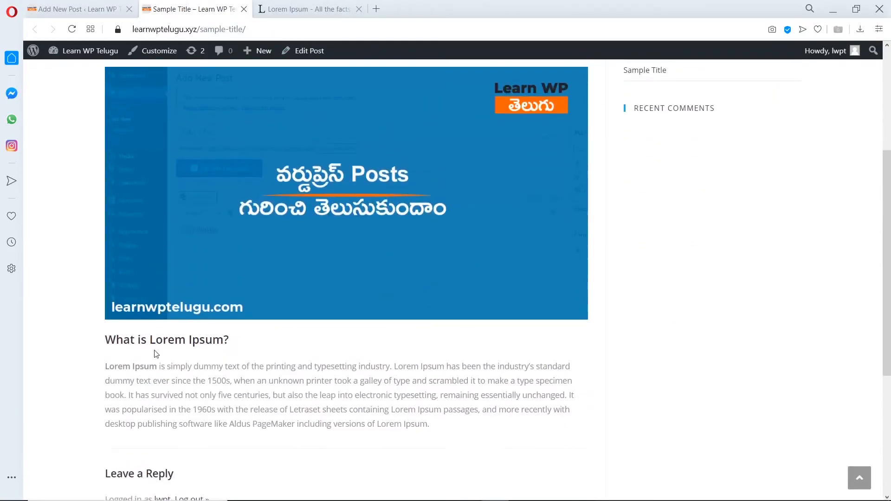
pyautogui.scroll(1, 332, 342)
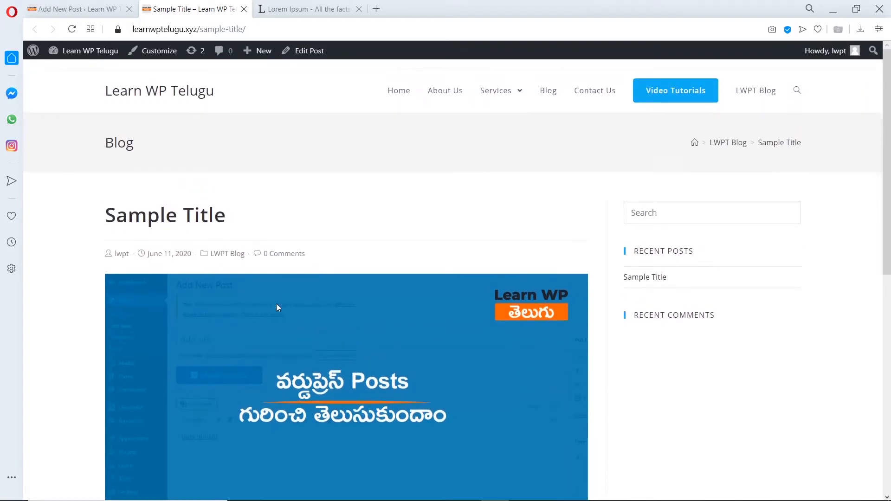
pyautogui.moveTo(140, 220); pyautogui.dragTo(265, 220)
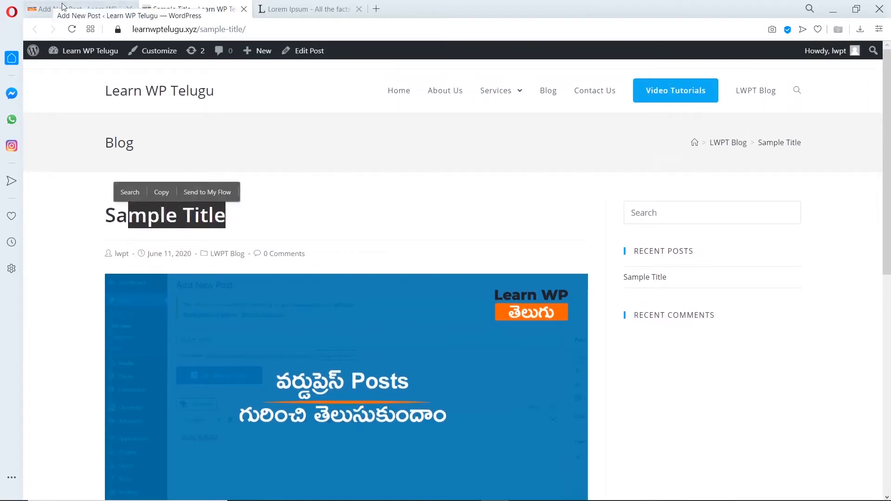
# Return to the WordPress admin and search the plugins available to add for "classic editor".
pyautogui.click(74, 8)
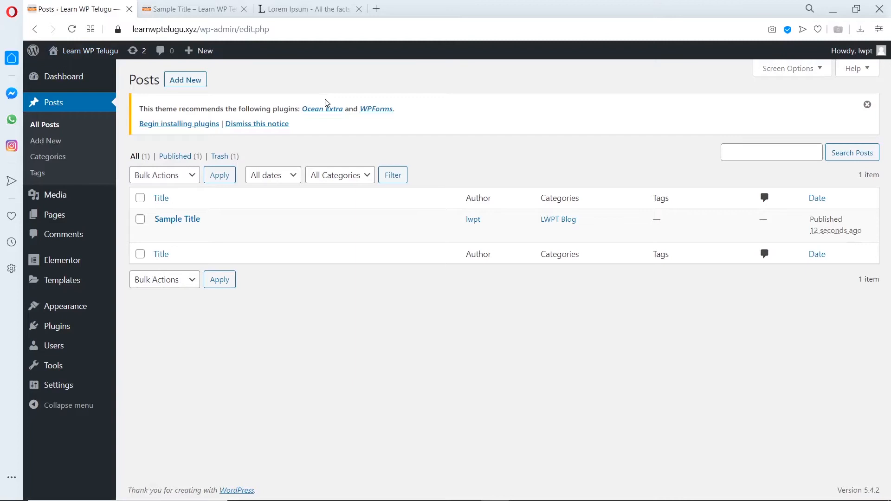
pyautogui.moveTo(81, 327)
pyautogui.click(142, 344)
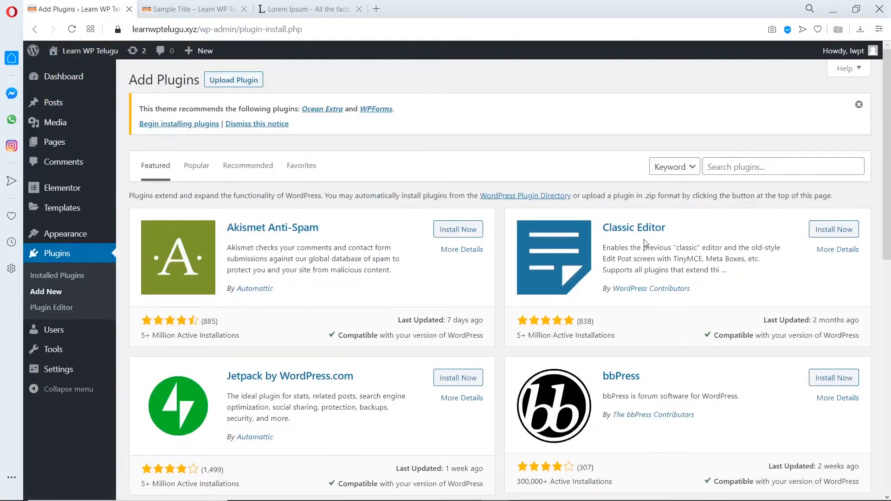
pyautogui.moveTo(603, 231); pyautogui.dragTo(667, 228)
pyautogui.click(740, 170)
pyautogui.write('classic editor')
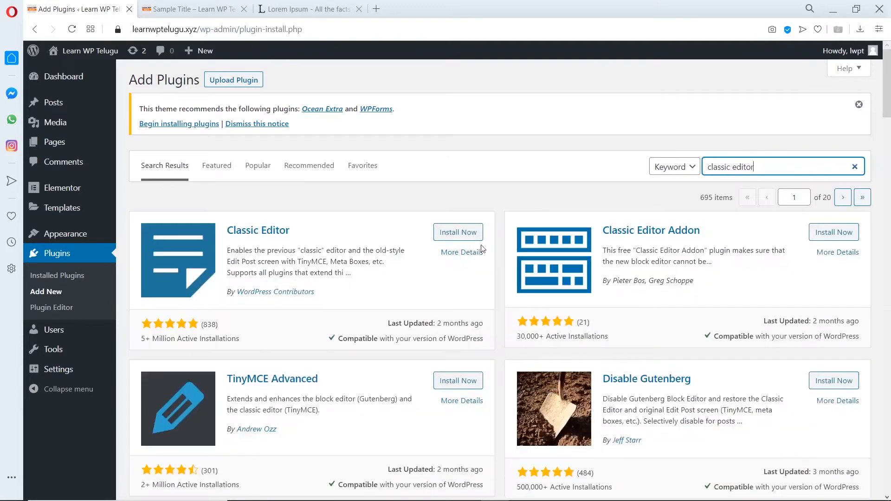
# Install the Classic Editor plugin by WordPress Contributors.
pyautogui.click(457, 237)
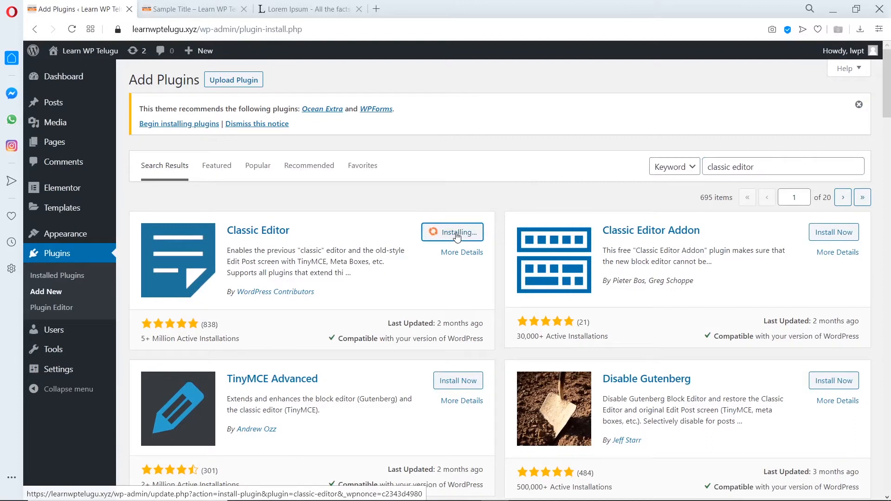
pyautogui.moveTo(227, 251); pyautogui.dragTo(288, 254)
pyautogui.click(415, 281)
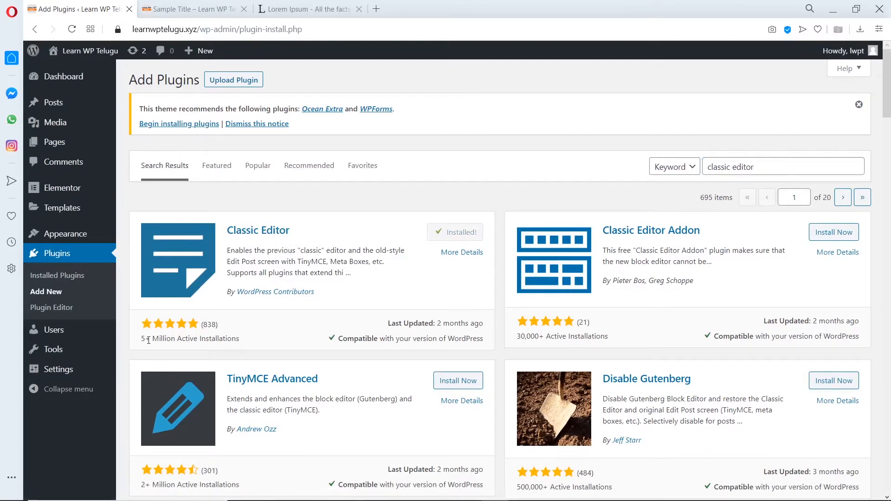
# Activate the installed Classic Editor plugin.
pyautogui.moveTo(142, 340); pyautogui.dragTo(200, 324)
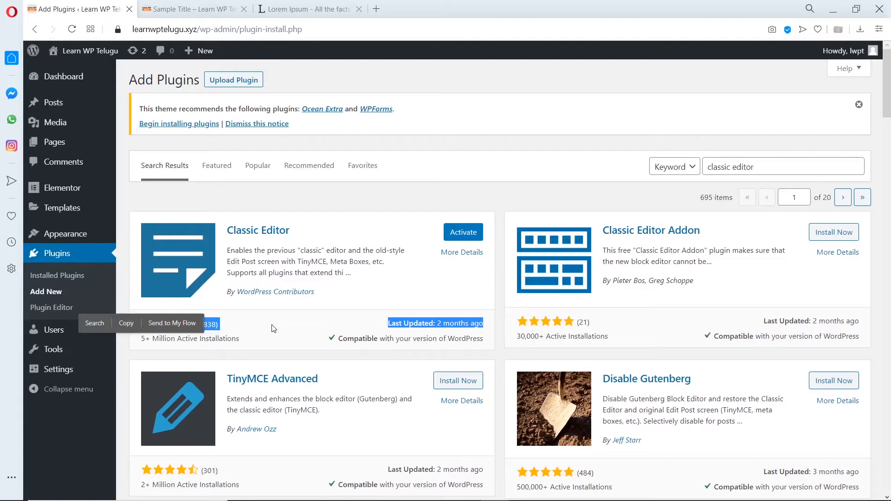
pyautogui.click(273, 329)
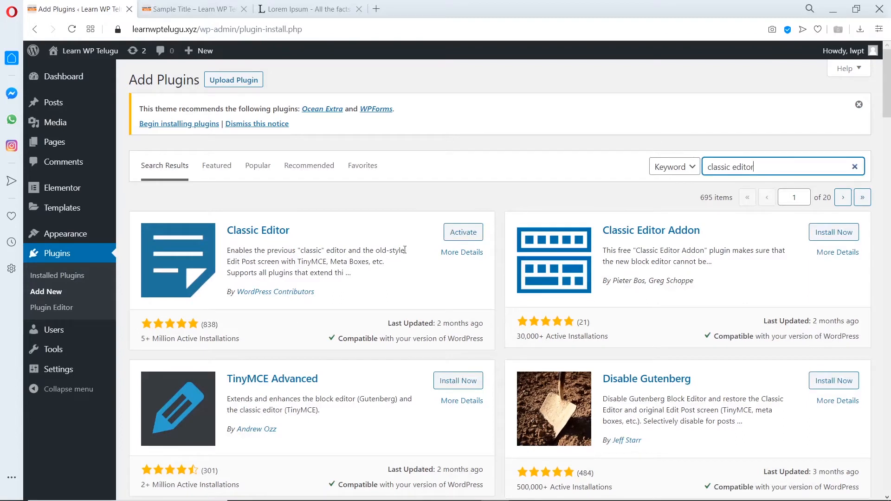
pyautogui.click(463, 234)
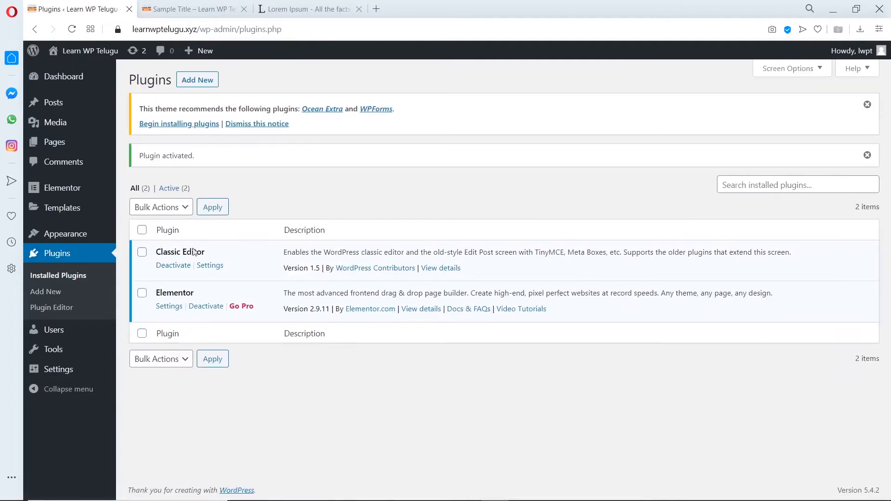
pyautogui.moveTo(156, 251); pyautogui.dragTo(216, 252)
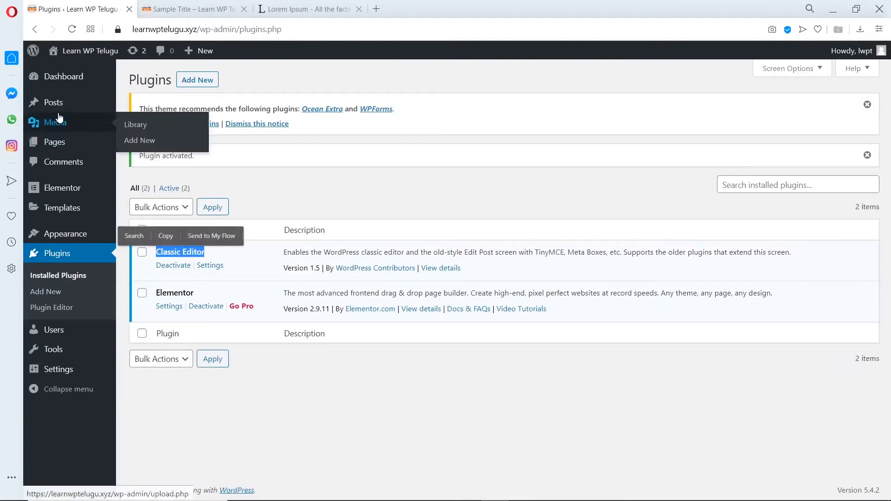
# Start a new post in the classic editor and title it "Sample Title".
pyautogui.moveTo(59, 107)
pyautogui.click(159, 122)
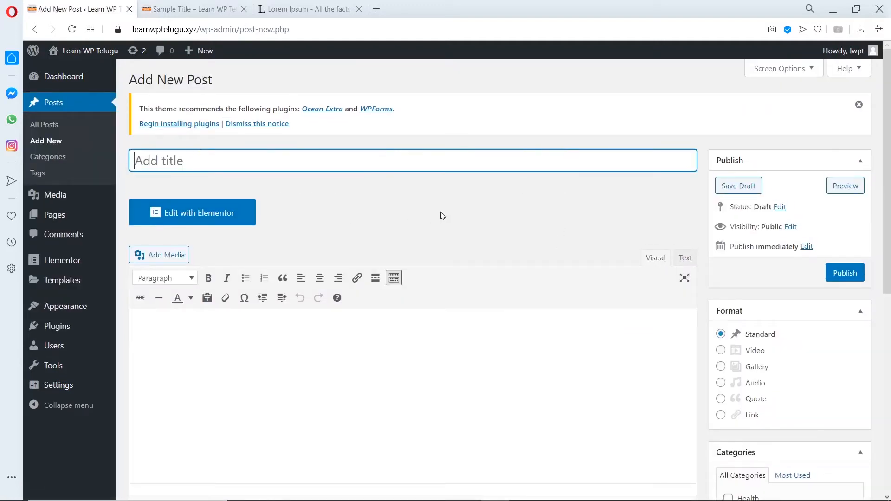
pyautogui.write('Sample Title')
pyautogui.press('Tab')
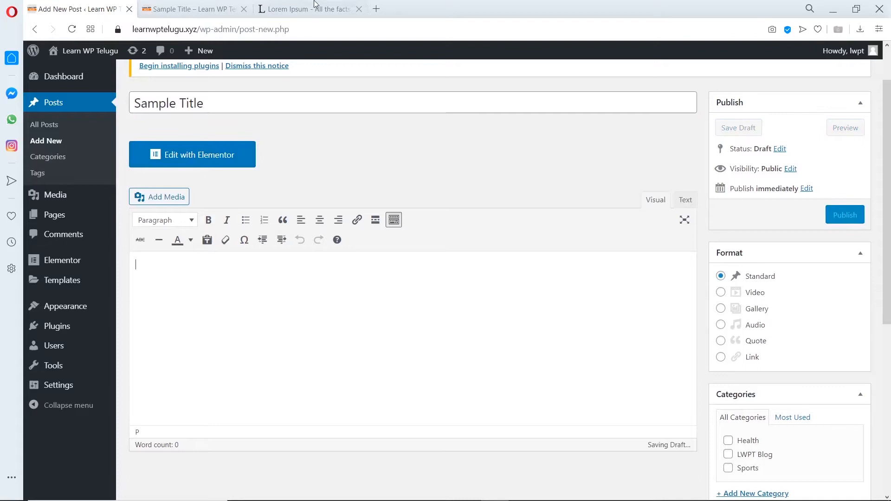
# Paste the "What is Lorem Ipsum?" section twice into the post body and add an empty line between the two copies.
pyautogui.write("What is Lorem Ipsum? Lorem Ipsum is simply dummy text of the printing and typesetting industry. Lorem Ipsum has been the industry's standard dummy text ever since the 1500s, when an unknown printer took a galley of type and scrambled it to make a type specimen book. It has survived not only five centuries, but also the leap into electronic typesetting, remaining essentially unchanged. It was popularised in the 1960s with the release of Letraset sheets containing Lorem Ipsum passages, and more recently with desktop publishing software like Aldus PageMaker including versions of Lorem Ipsum.")
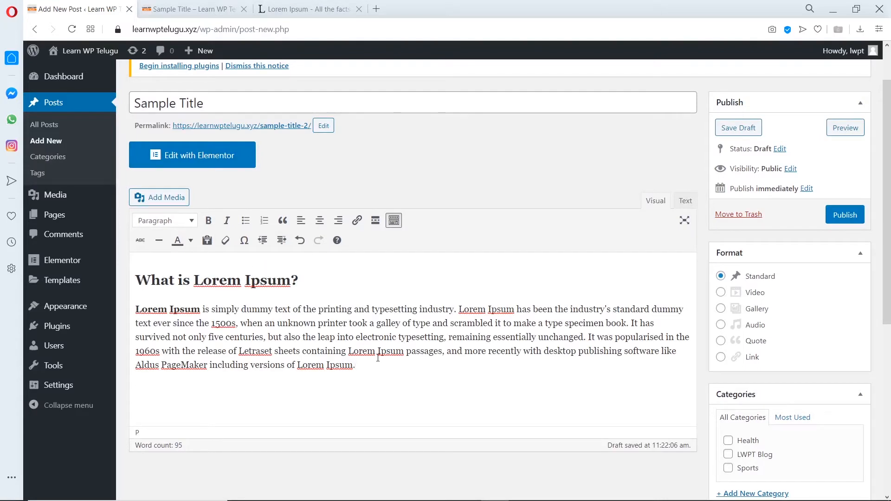
pyautogui.write("What is Lorem Ipsum? Lorem Ipsum is simply dummy text of the printing and typesetting industry. Lorem Ipsum has been the industry's standard dummy text ever since the 1500s, when an unknown printer took a galley of type and scrambled it to make a type specimen book. It has survived not only five centuries, but also the leap into electronic typesetting, remaining essentially unchanged. It was popularised in the 1960s with the release of Letraset sheets containing Lorem Ipsum passages, and more recently with desktop publishing software like Aldus PageMaker including versions of Lorem Ipsum.")
pyautogui.scroll(-3, 378, 358)
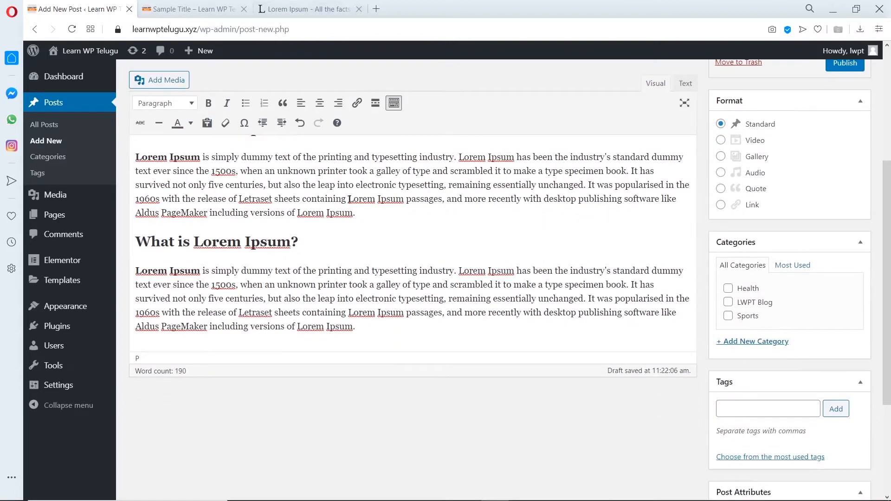
pyautogui.click(366, 222)
pyautogui.click(366, 214)
pyautogui.press('Return')
# Insert the WP_Posts.jpg image from the media library between the two text sections.
pyautogui.scroll(4, 366, 219)
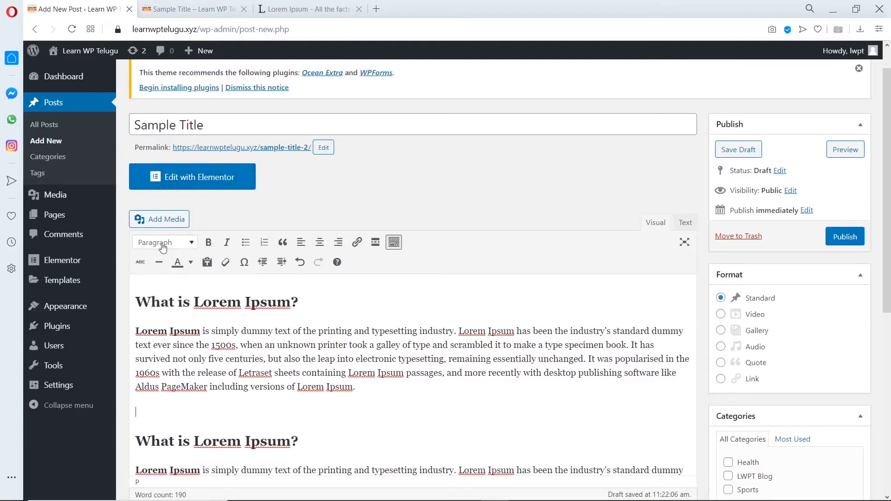
pyautogui.click(175, 220)
pyautogui.click(330, 218)
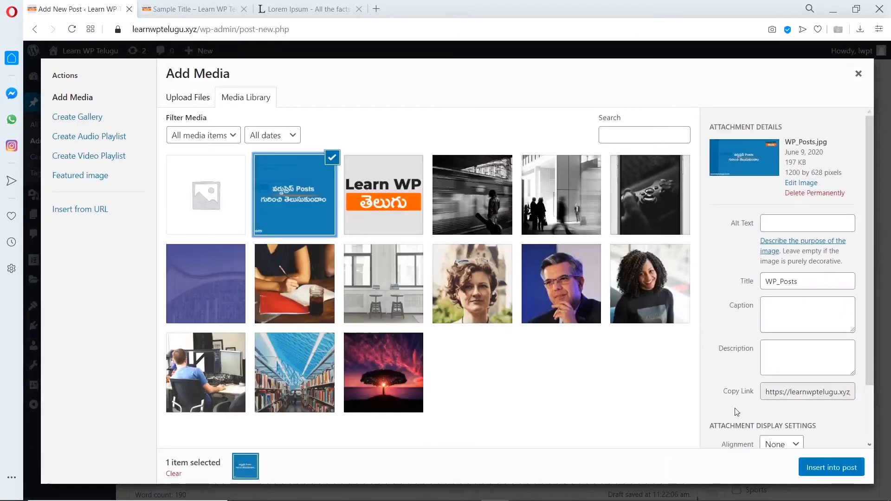
pyautogui.click(831, 466)
# Set the inserted image's display size to Large – 1024 × 536.
pyautogui.scroll(-4, 443, 331)
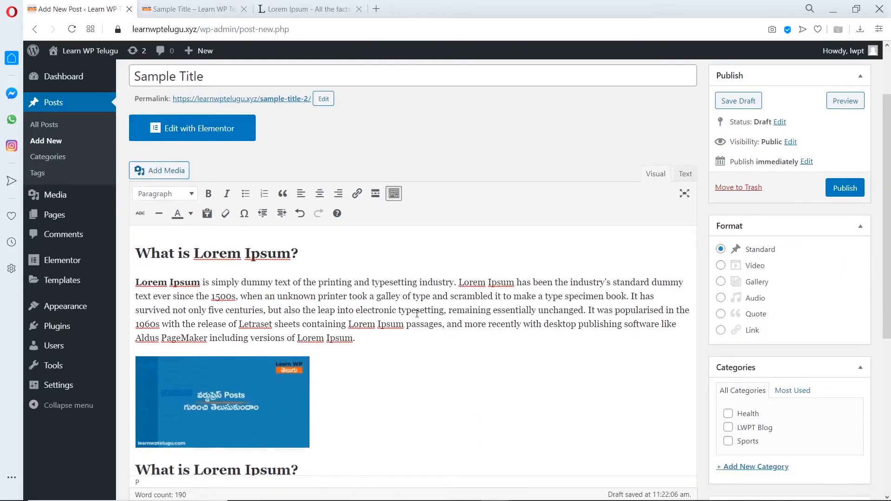
pyautogui.click(283, 289)
pyautogui.click(249, 214)
pyautogui.click(302, 240)
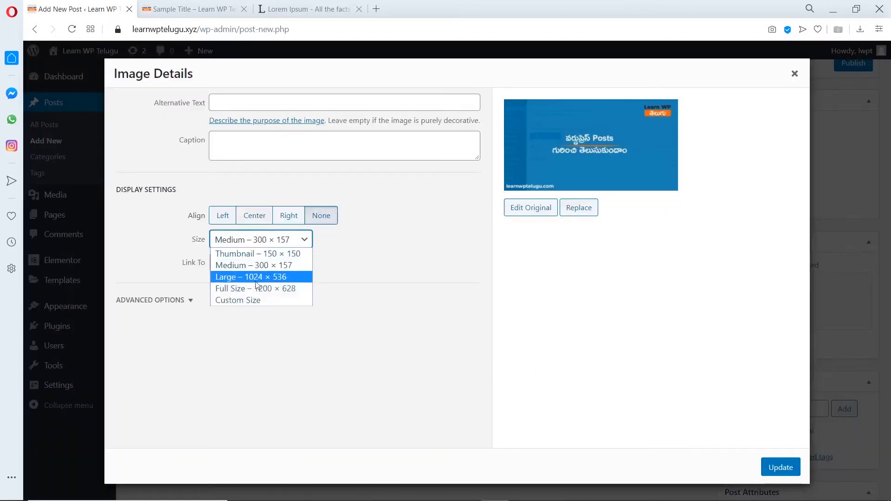
pyautogui.click(251, 276)
pyautogui.click(780, 468)
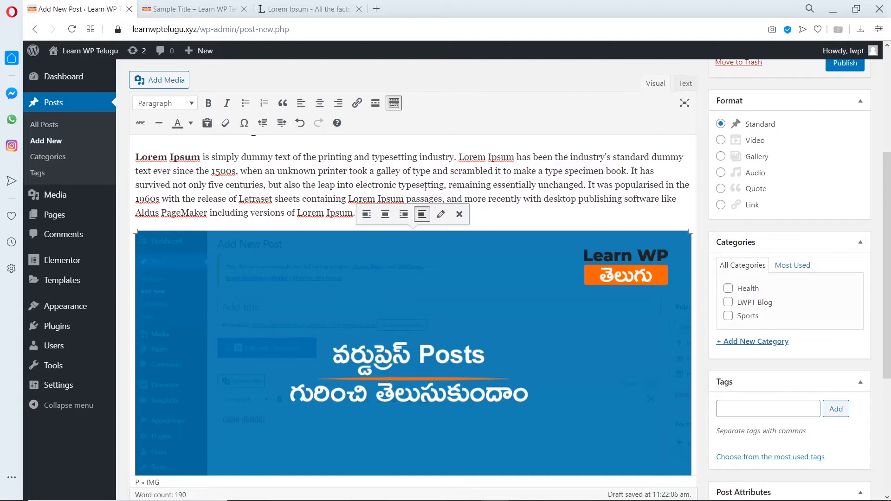
pyautogui.click(478, 187)
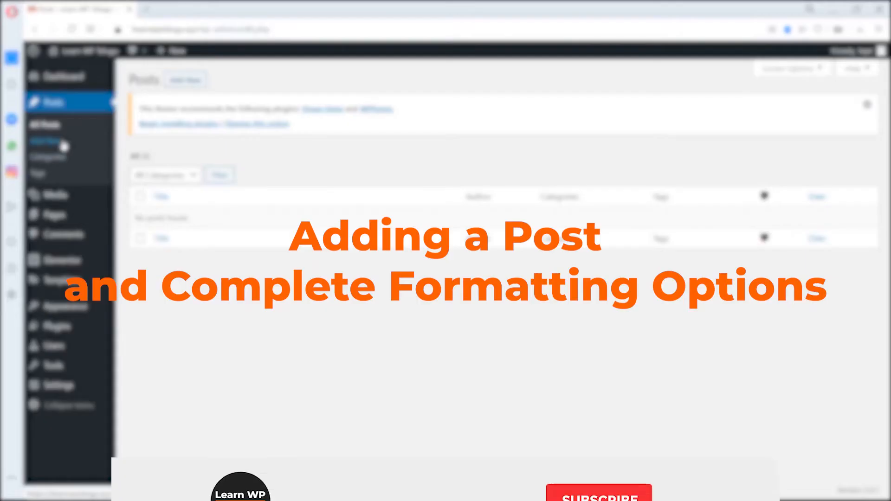
# Start another new post and title it "Sample Post".
pyautogui.click(64, 147)
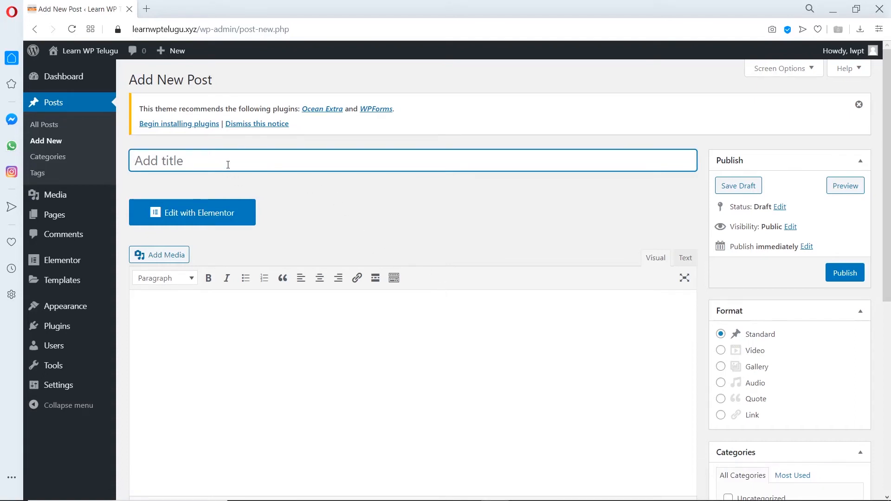
pyautogui.write('This is')
pyautogui.hotkey('ctrl', 'a')
pyautogui.write('Sample Post')
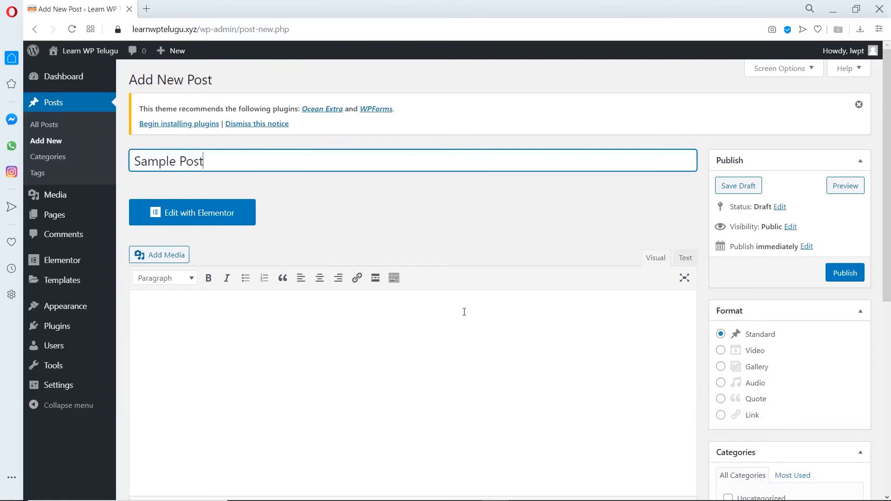
# Turn on the additional row of formatting tools and compare the Visual and Text editing modes, ending in Visual.
pyautogui.scroll(-3, 499, 312)
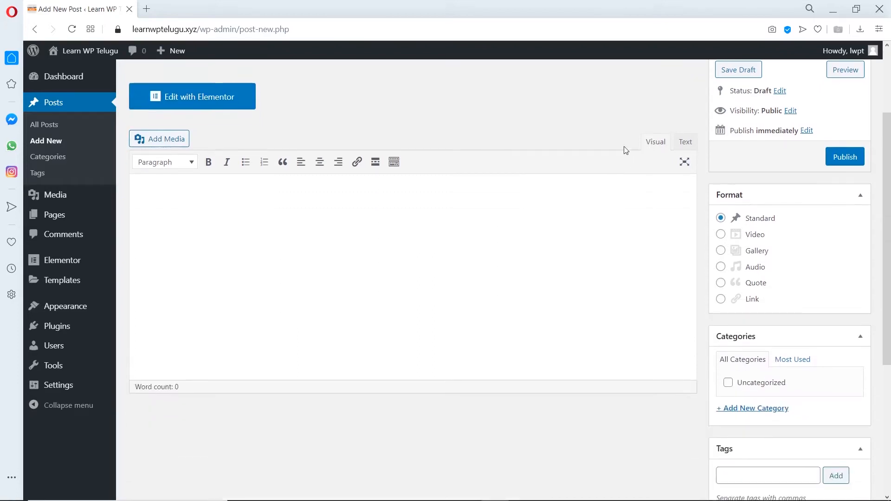
pyautogui.click(685, 142)
pyautogui.click(665, 146)
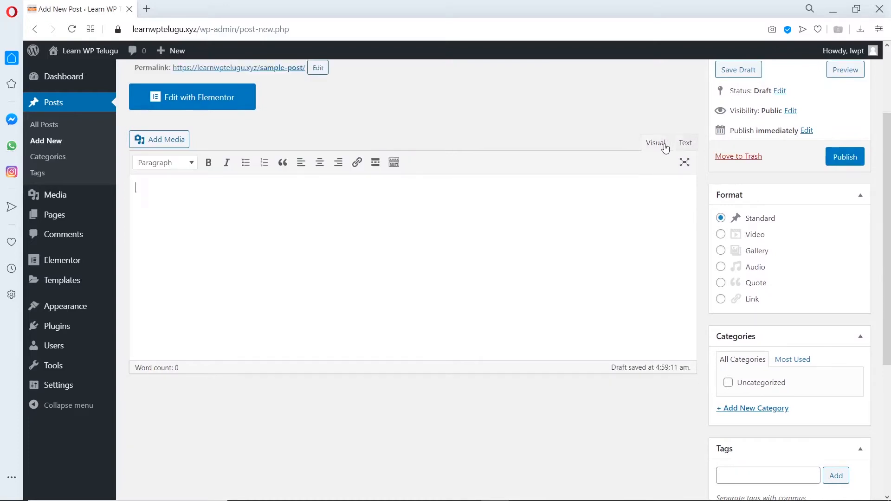
pyautogui.click(394, 163)
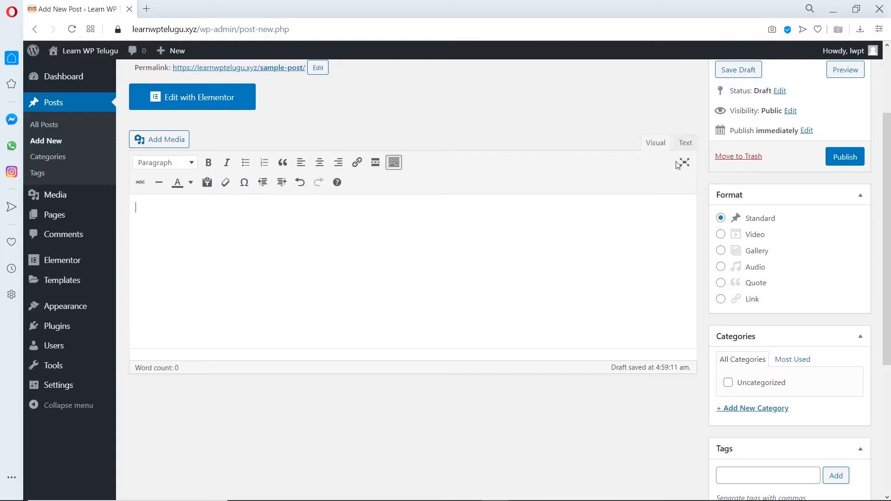
pyautogui.click(685, 143)
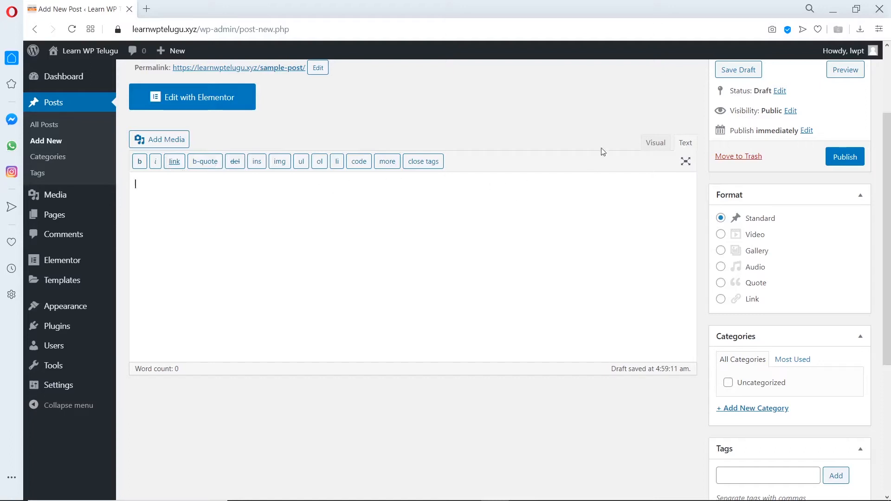
pyautogui.click(656, 144)
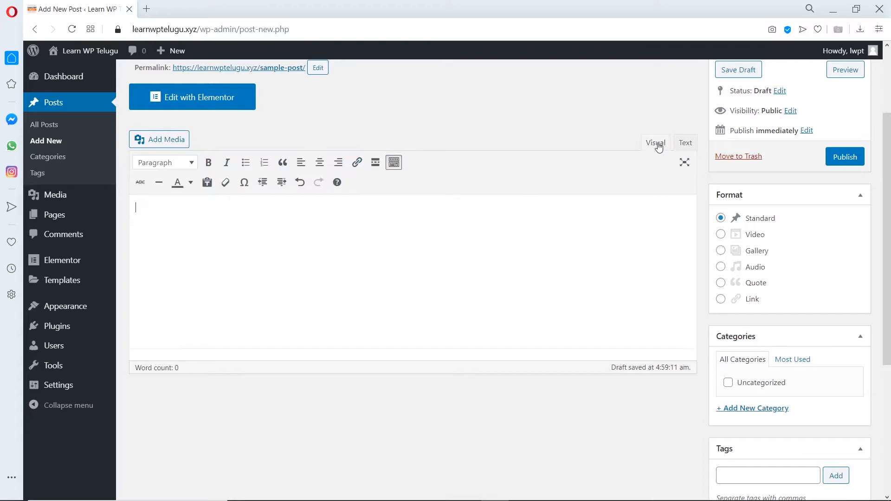
# Copy the four Lorem Ipsum sections from lipsum.com and paste them into the body of the "Sample Post" post.
pyautogui.click(148, 9)
pyautogui.write('lip')
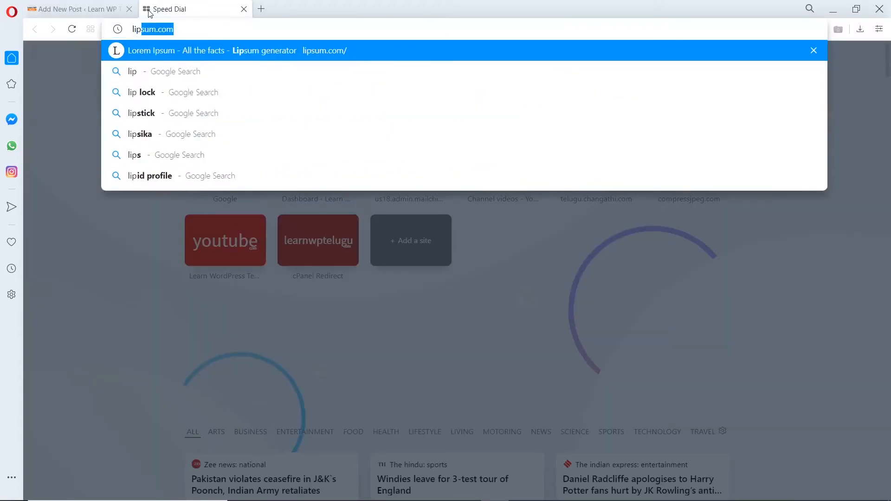
pyautogui.press('Return')
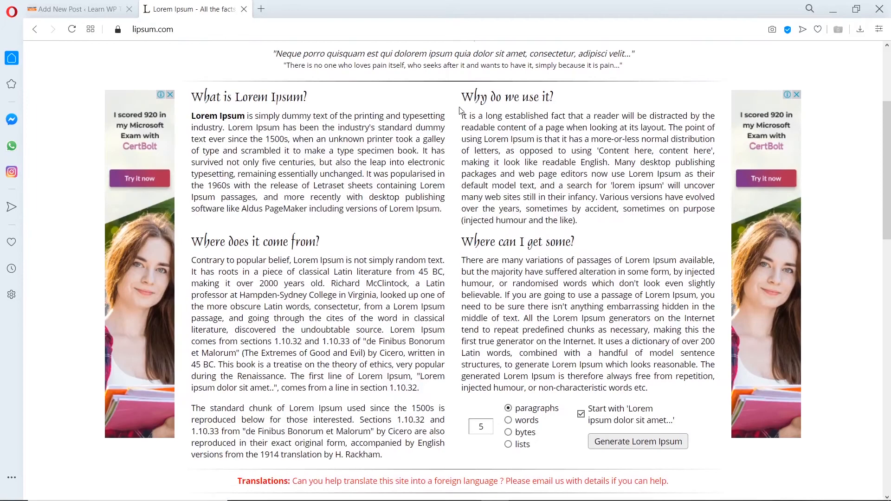
pyautogui.moveTo(193, 100); pyautogui.dragTo(666, 388)
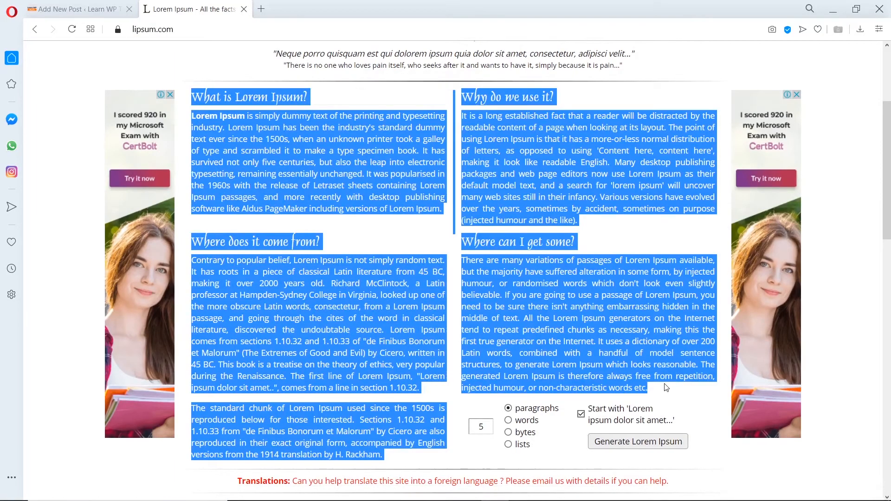
pyautogui.hotkey('ctrl', 'Tab')
pyautogui.hotkey('ctrl', 'v')
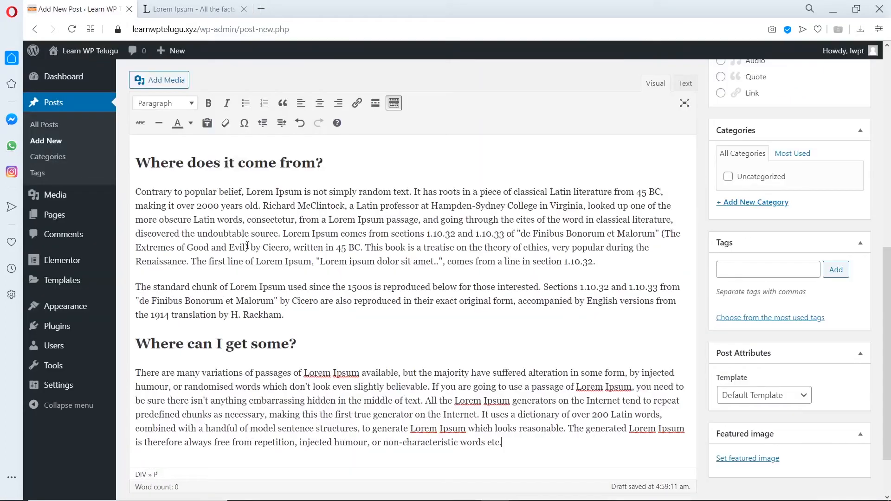
# Examine the pasted text, the formats of its first heading and paragraph, and the available paragraph and heading formats.
pyautogui.scroll(-2, 256, 172)
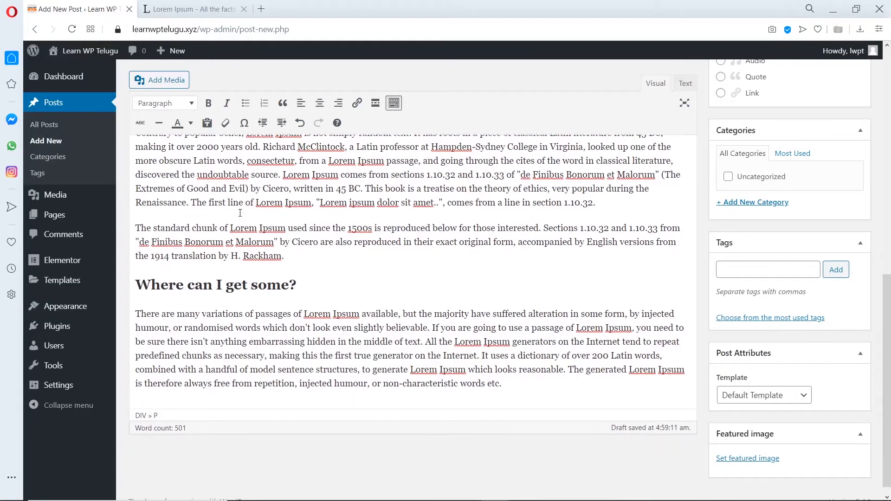
pyautogui.scroll(10, 241, 216)
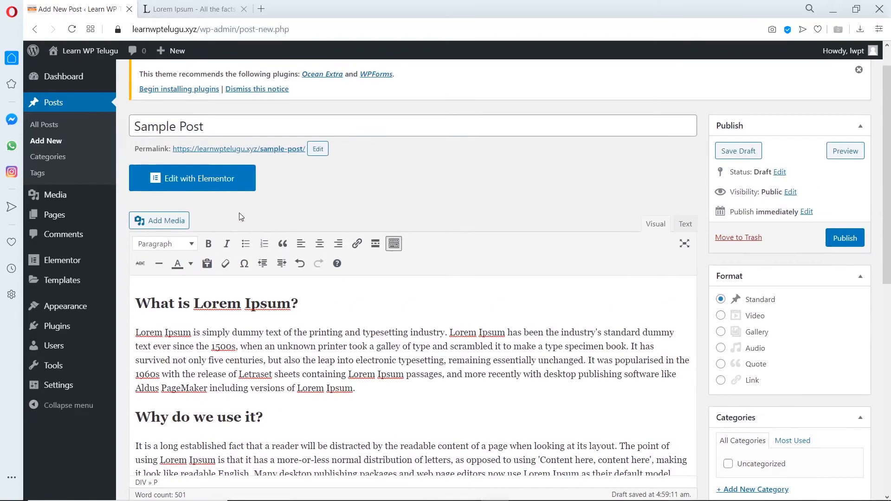
pyautogui.scroll(-1, 244, 261)
pyautogui.click(247, 246)
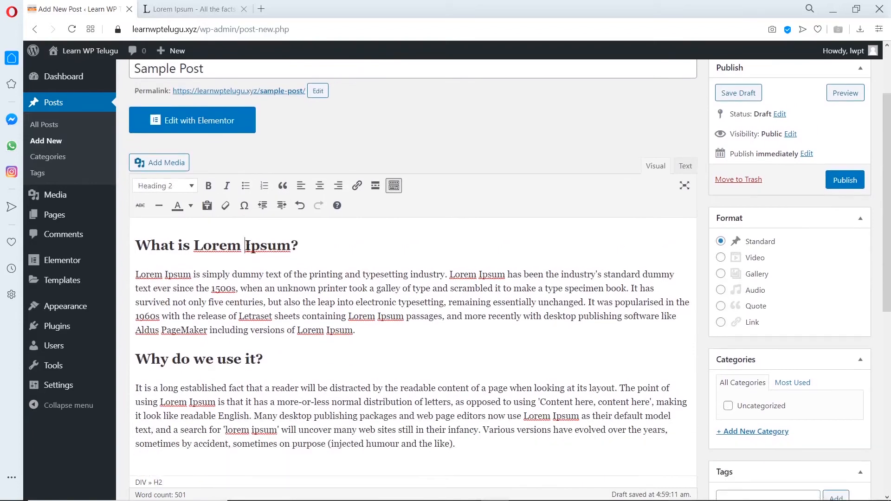
pyautogui.click(206, 312)
pyautogui.scroll(-1, 265, 293)
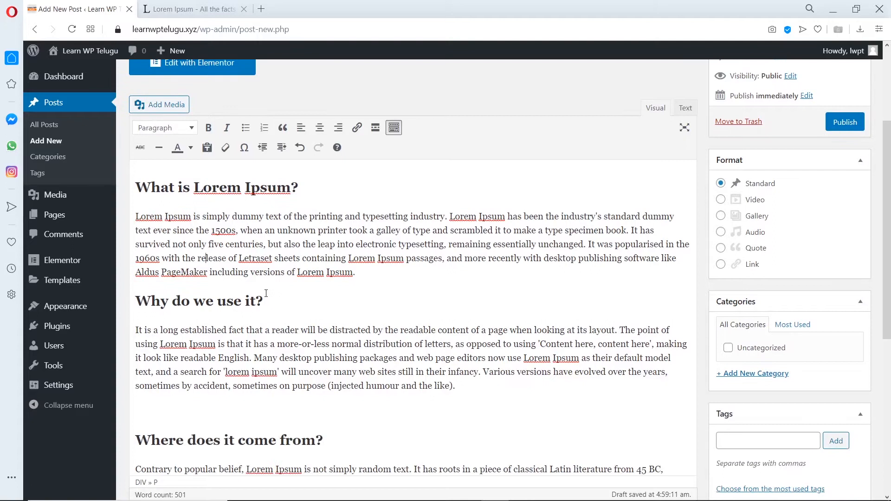
pyautogui.click(184, 132)
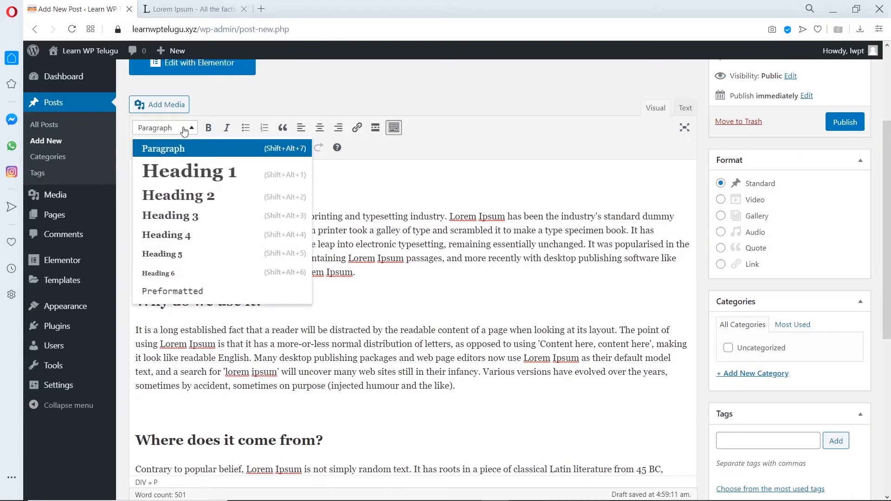
pyautogui.click(371, 168)
# Try Heading 1 on the "What is Lorem Ipsum?" heading, and change that line to the Paragraph format.
pyautogui.tripleClick(266, 180)
pyautogui.click(156, 129)
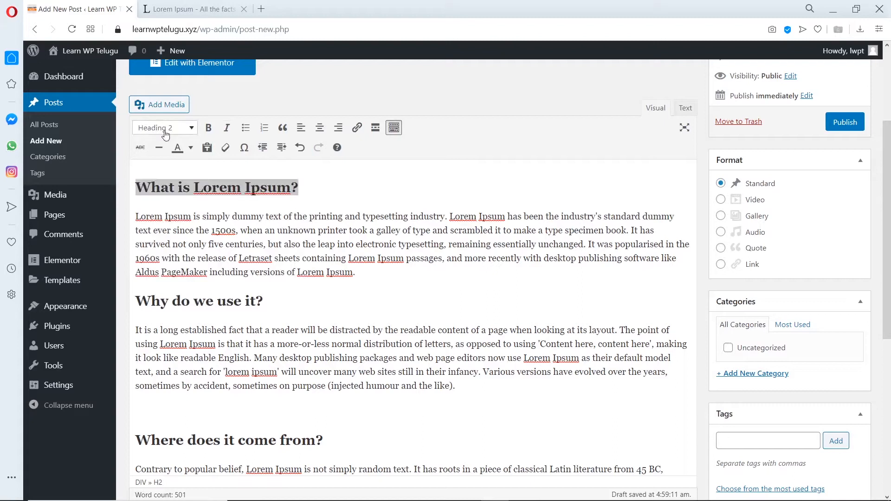
pyautogui.click(169, 171)
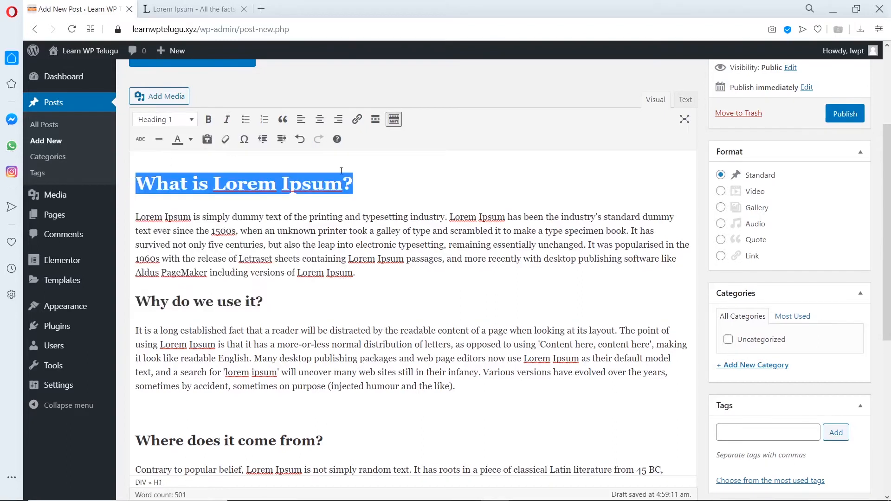
pyautogui.click(171, 122)
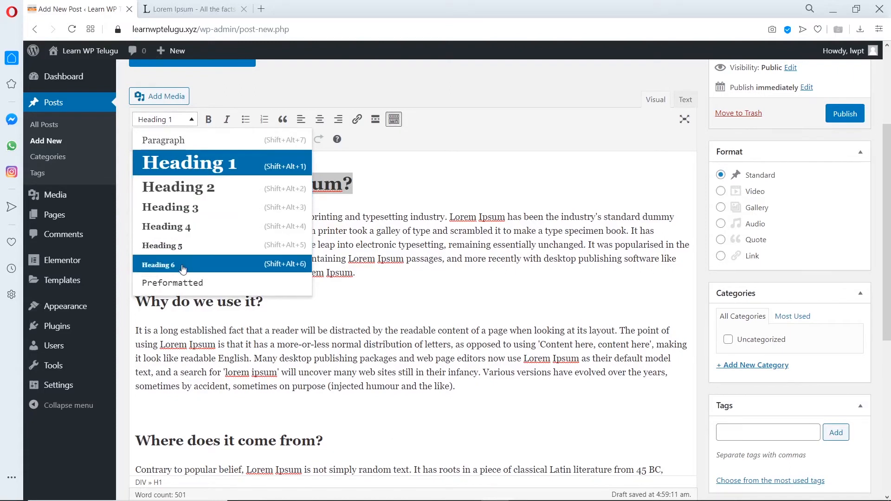
pyautogui.click(274, 144)
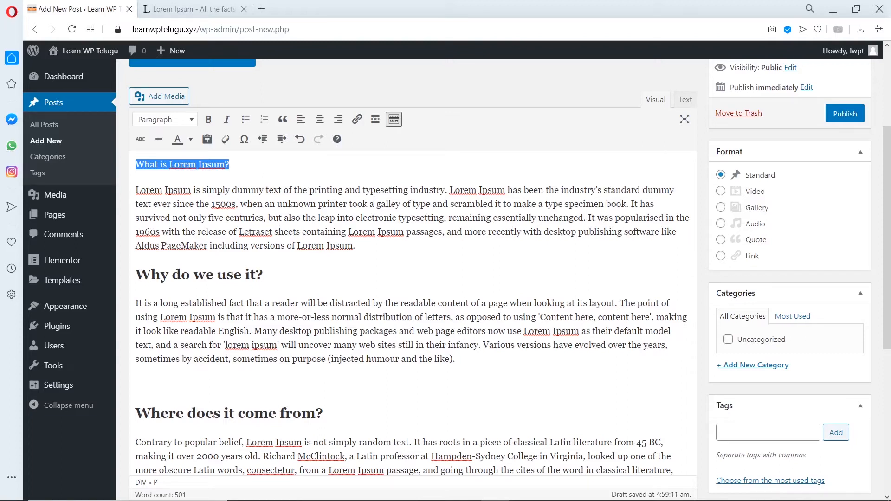
# Try Heading 1 on the "What is Lorem Ipsum?" line, and format it as Heading 2.
pyautogui.click(167, 121)
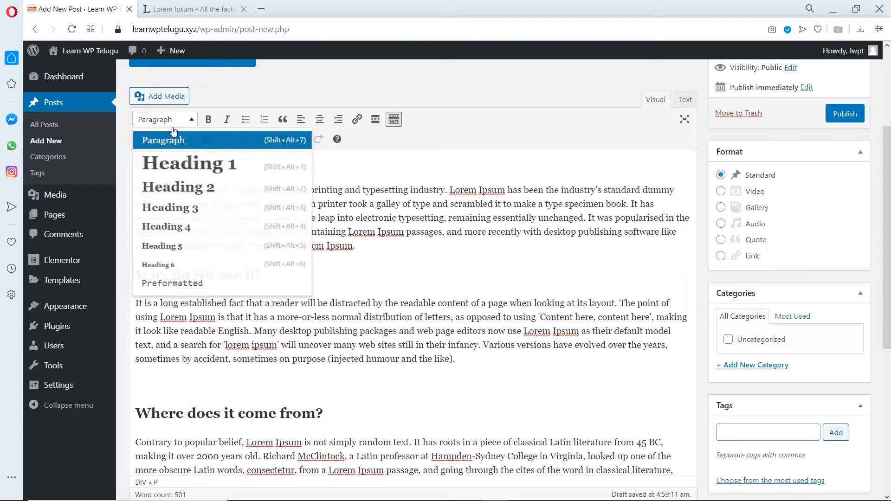
pyautogui.click(185, 158)
pyautogui.click(190, 110)
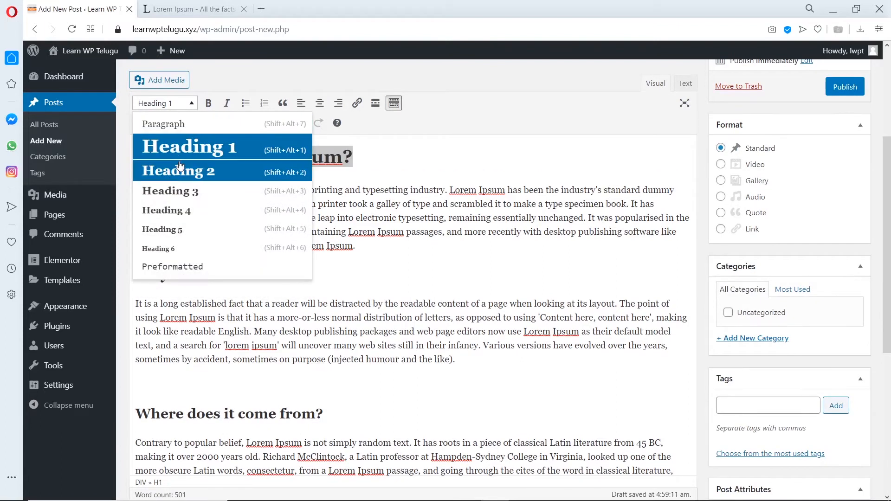
pyautogui.click(176, 171)
pyautogui.click(304, 195)
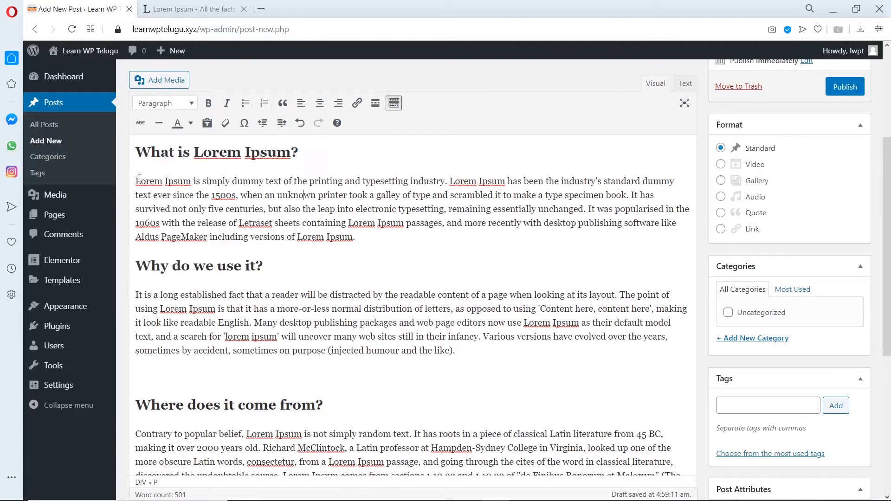
# Make the opening words "Lorem Ipsum" of the first paragraph bold and the rest of that paragraph italic.
pyautogui.moveTo(136, 180); pyautogui.dragTo(191, 181)
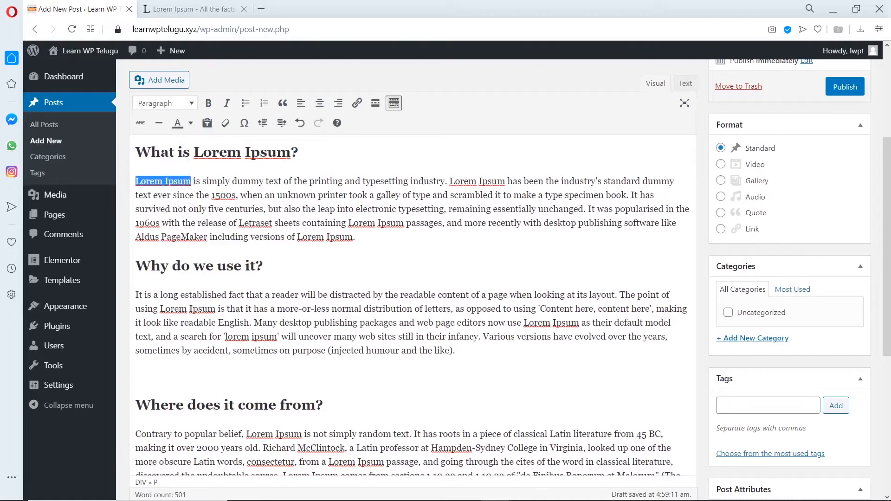
pyautogui.click(208, 102)
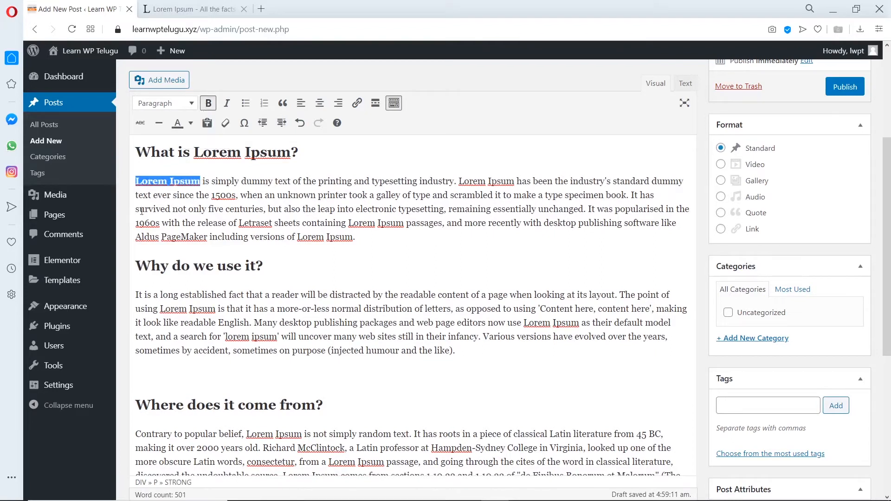
pyautogui.click(181, 182)
pyautogui.moveTo(202, 181); pyautogui.dragTo(382, 241)
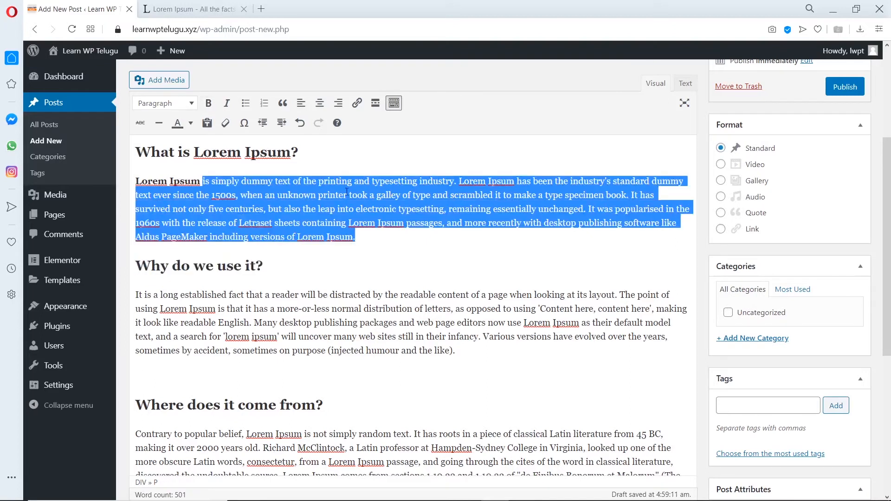
pyautogui.click(227, 103)
pyautogui.click(299, 295)
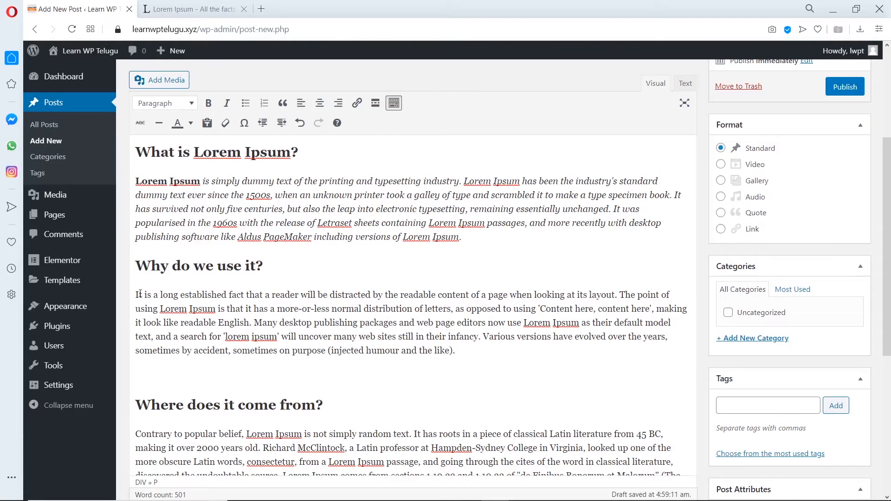
# Split the paragraph under "Why do we use it?" into four separate paragraphs, one per sentence.
pyautogui.moveTo(137, 294); pyautogui.dragTo(508, 347)
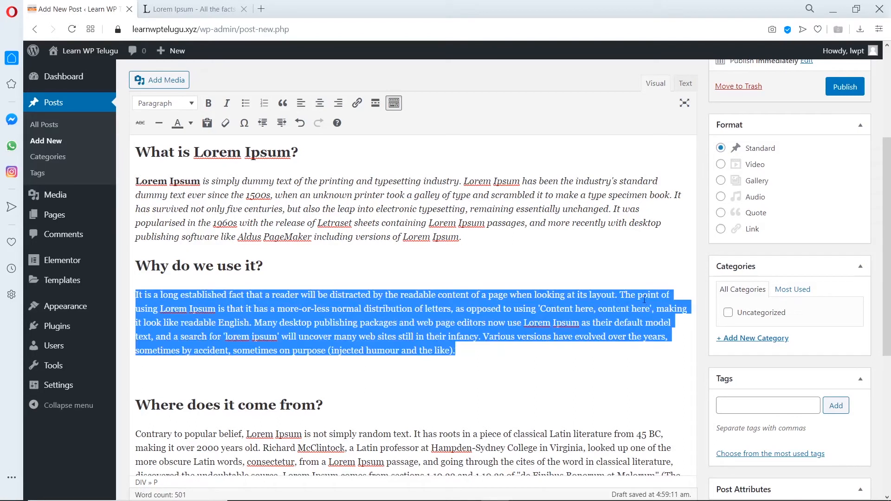
pyautogui.click(621, 294)
pyautogui.press('Return')
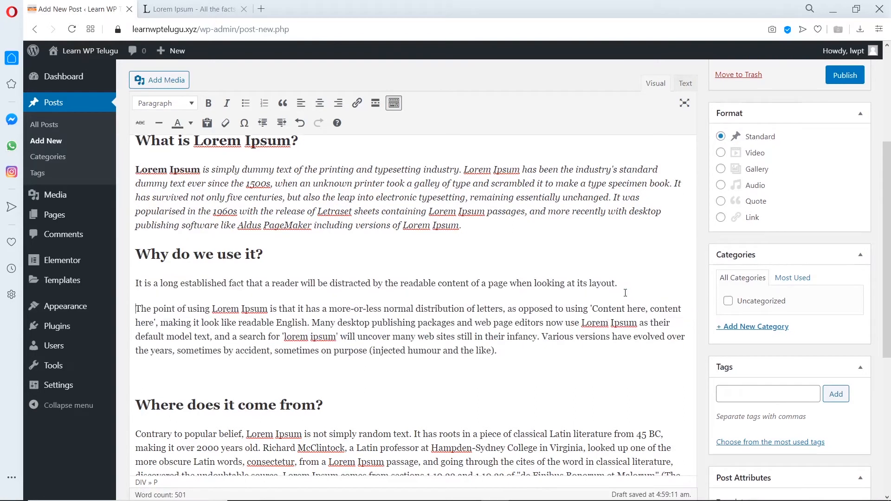
pyautogui.click(311, 322)
pyautogui.press('Return')
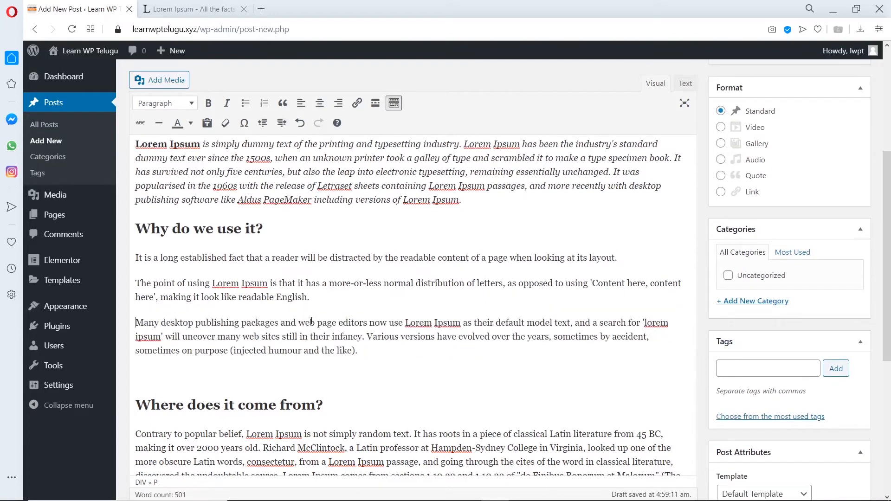
pyautogui.click(367, 335)
pyautogui.press('Return')
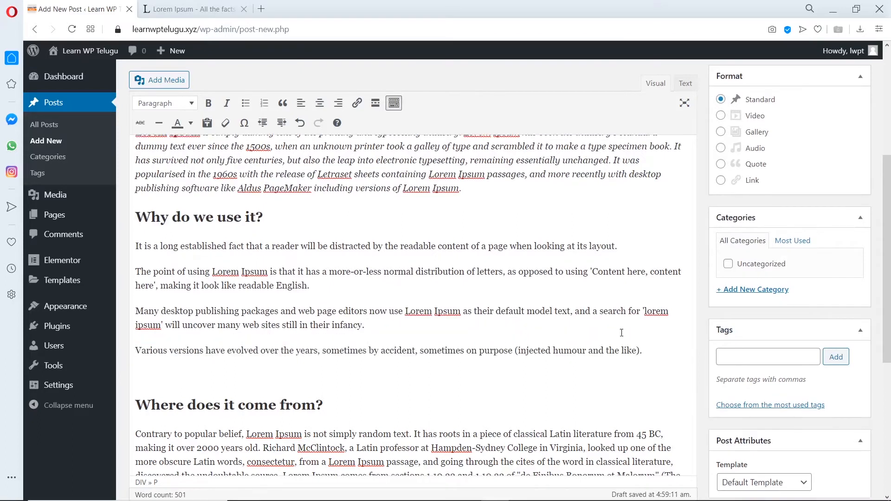
# Turn the four paragraphs under "Why do we use it?" into a bulleted list, and switch it to a numbered list.
pyautogui.moveTo(656, 348); pyautogui.dragTo(127, 252)
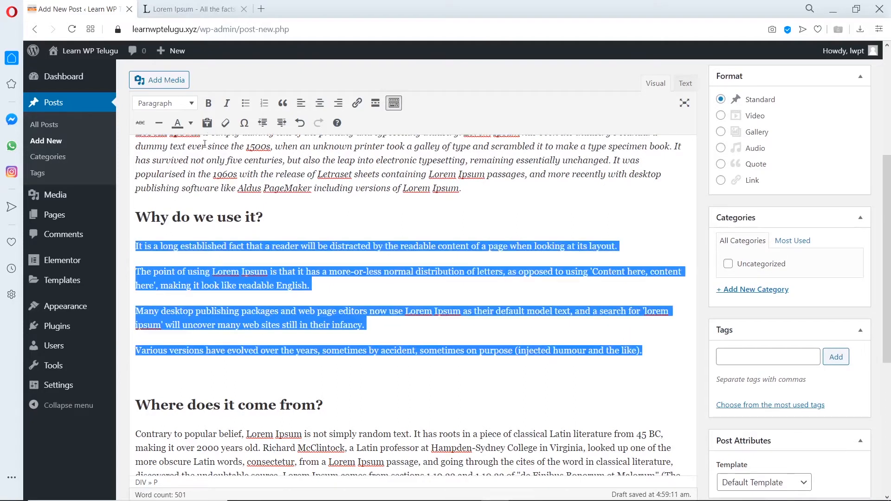
pyautogui.click(245, 103)
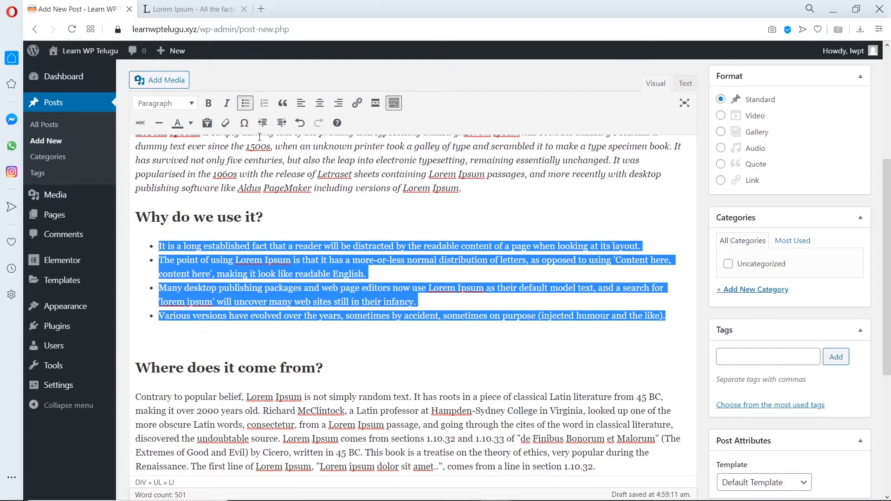
pyautogui.click(264, 104)
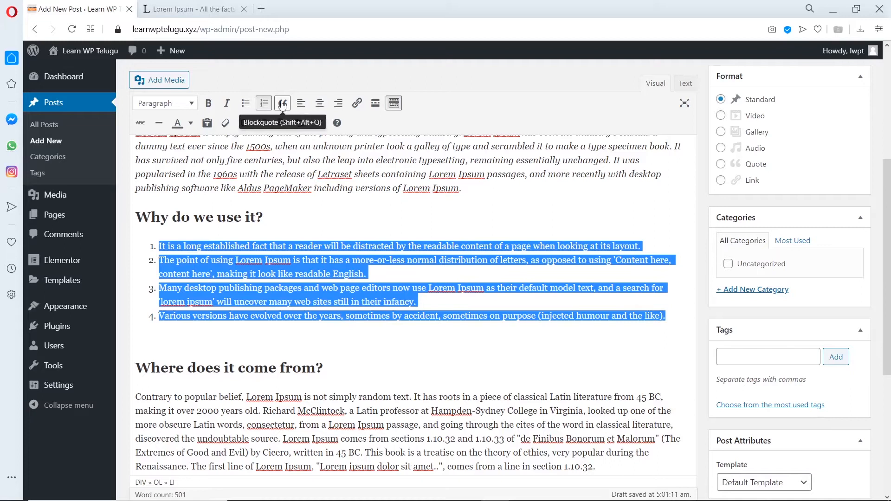
# Format the four items under "Why do we use it?" as blockquotes and remove their list numbering.
pyautogui.click(282, 103)
pyautogui.click(250, 324)
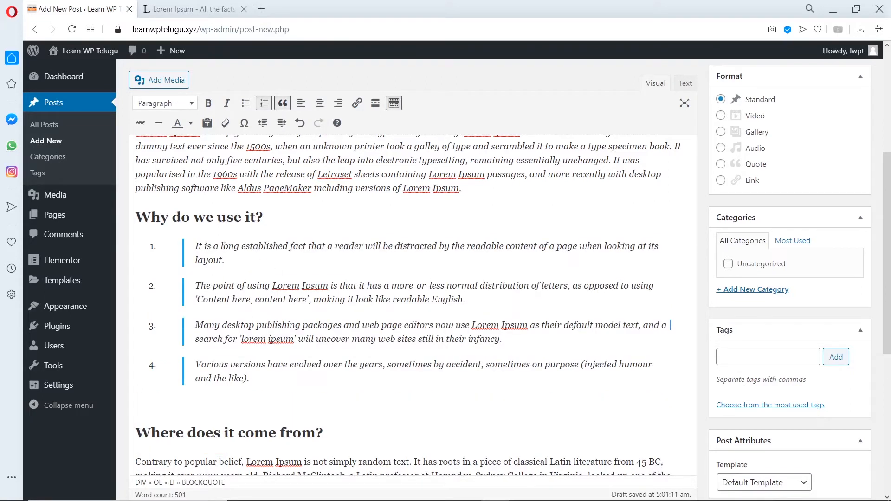
pyautogui.moveTo(194, 246); pyautogui.dragTo(264, 376)
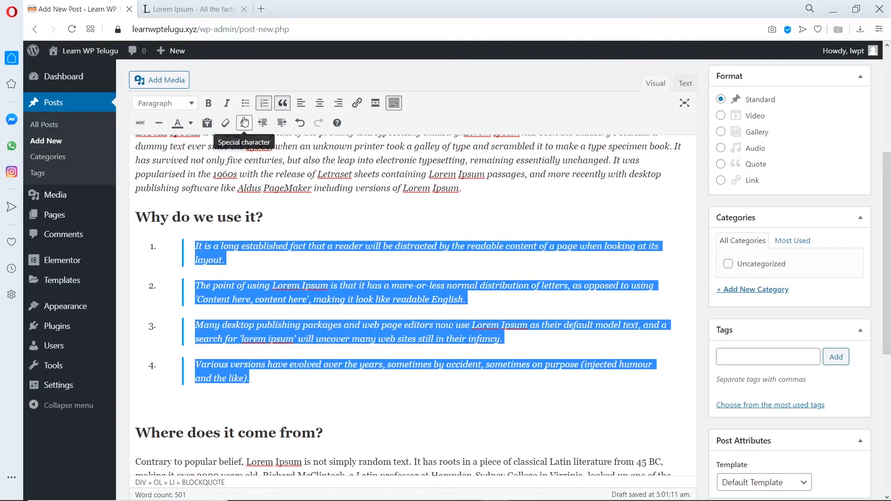
pyautogui.click(264, 103)
pyautogui.click(238, 249)
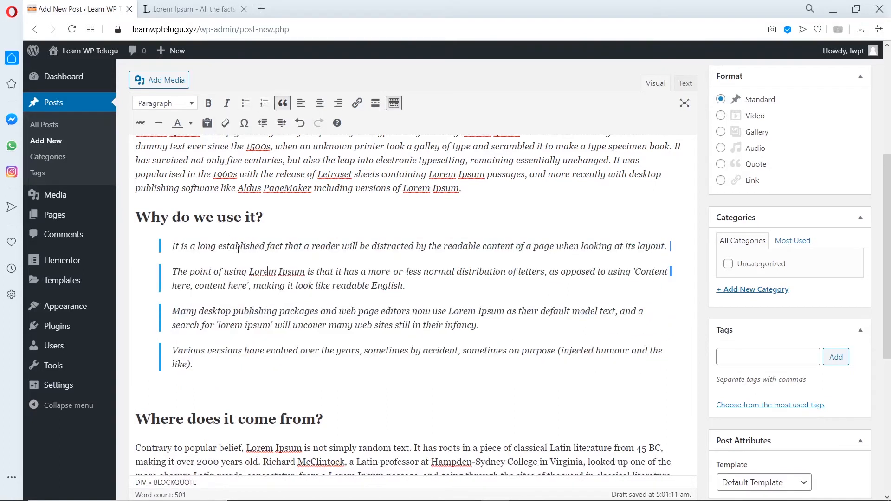
# Try center and right alignment on the first paragraph under "Where does it come from?", and return it to left alignment.
pyautogui.scroll(-4, 328, 272)
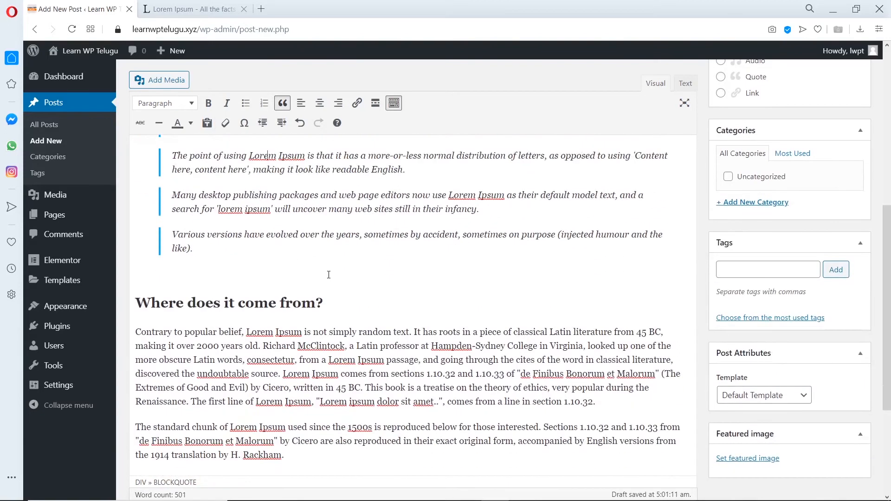
pyautogui.moveTo(594, 343); pyautogui.dragTo(132, 275)
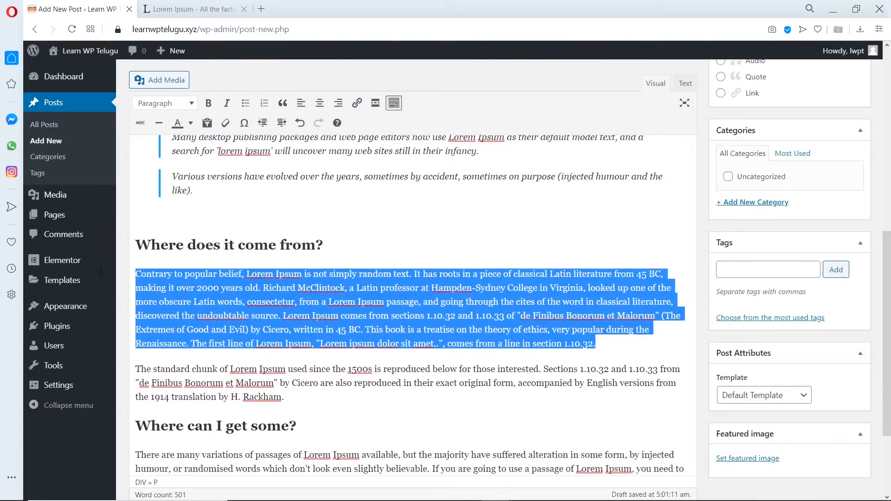
pyautogui.click(319, 103)
pyautogui.click(341, 105)
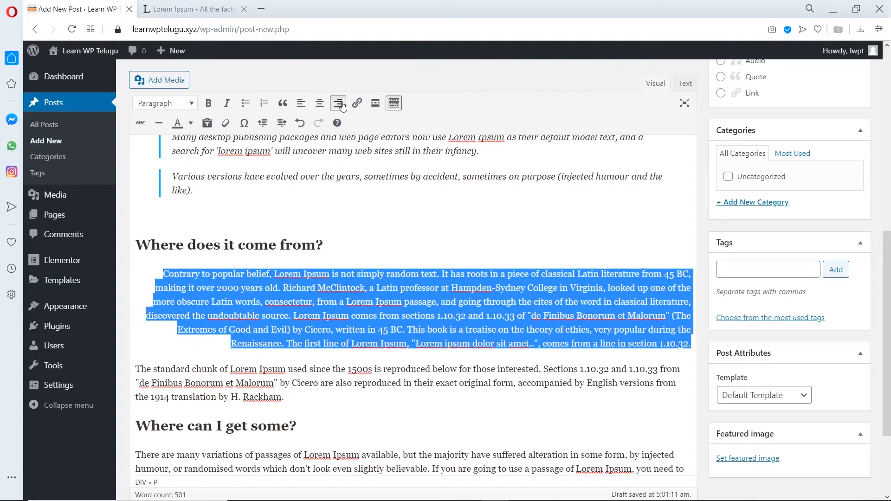
pyautogui.click(342, 105)
pyautogui.click(356, 104)
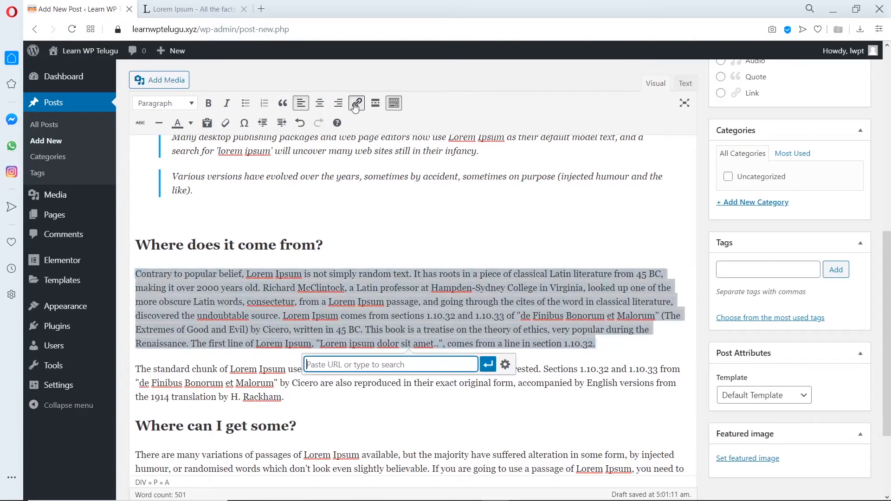
pyautogui.click(505, 366)
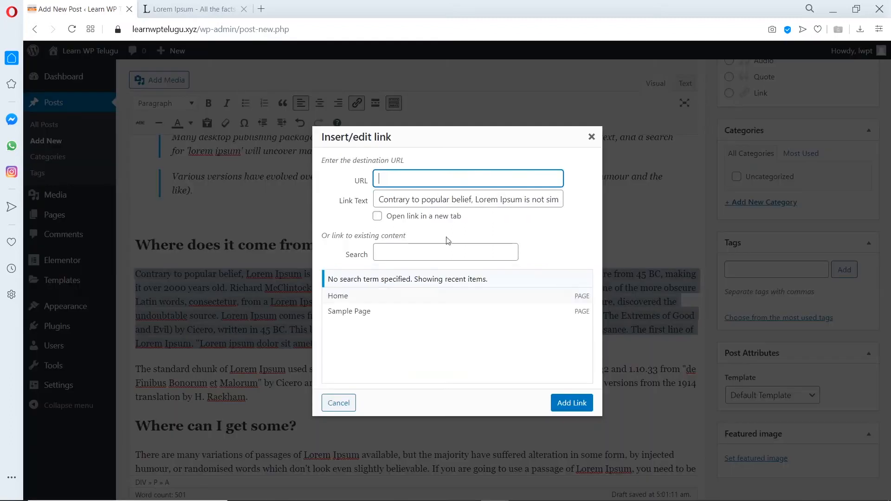
pyautogui.click(351, 407)
pyautogui.click(222, 266)
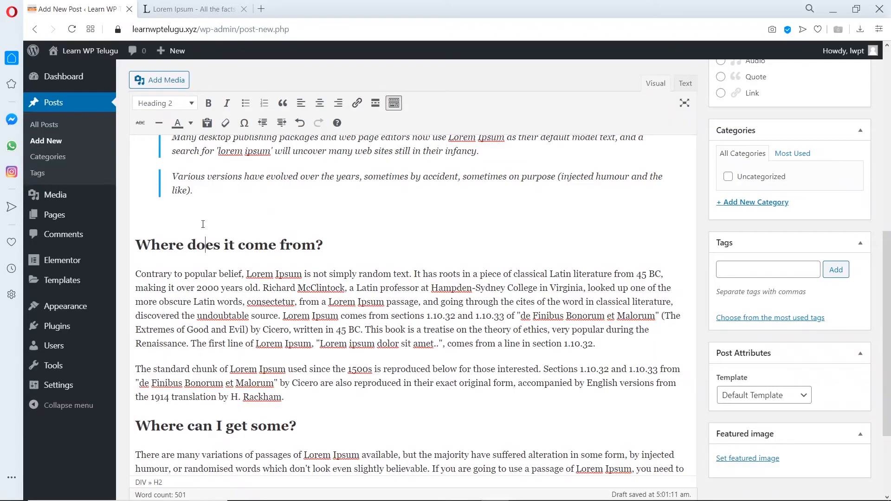
# Add a new paragraph reading "Visit Learn WP Telugu" at the end of the post.
pyautogui.scroll(-3, 221, 266)
pyautogui.click(529, 371)
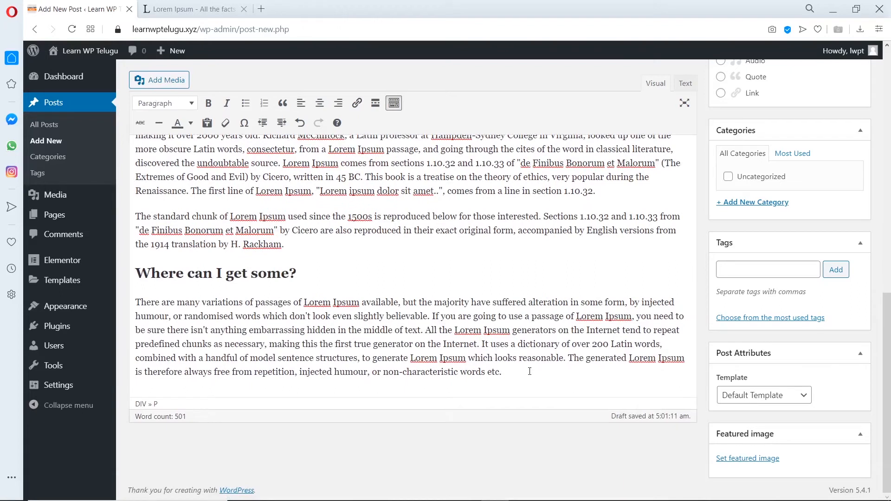
pyautogui.press('Return')
pyautogui.write('Visit Le')
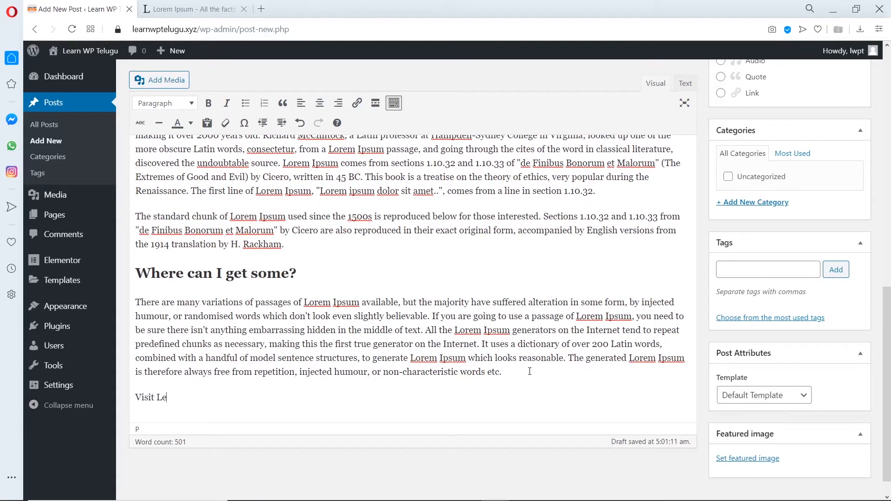
pyautogui.write('arn WP Telugu')
pyautogui.moveTo(227, 398); pyautogui.dragTo(158, 398)
pyautogui.click(244, 395)
pyautogui.moveTo(218, 398); pyautogui.dragTo(159, 399)
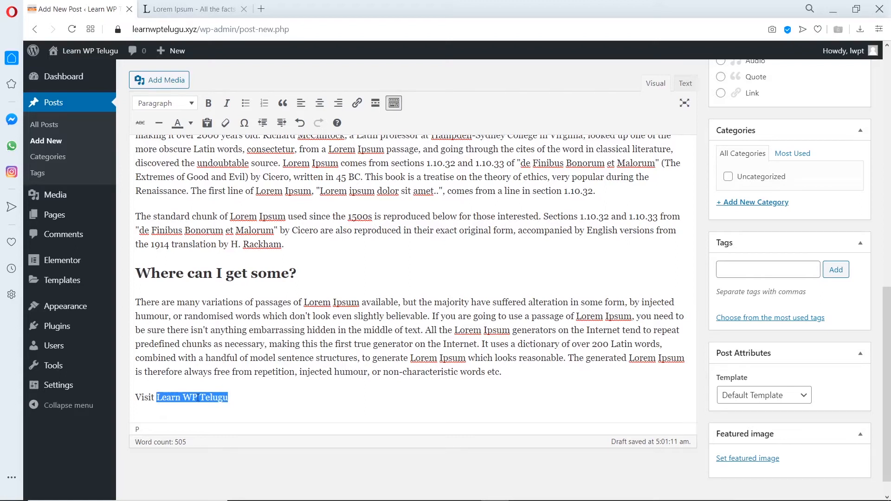
pyautogui.click(355, 110)
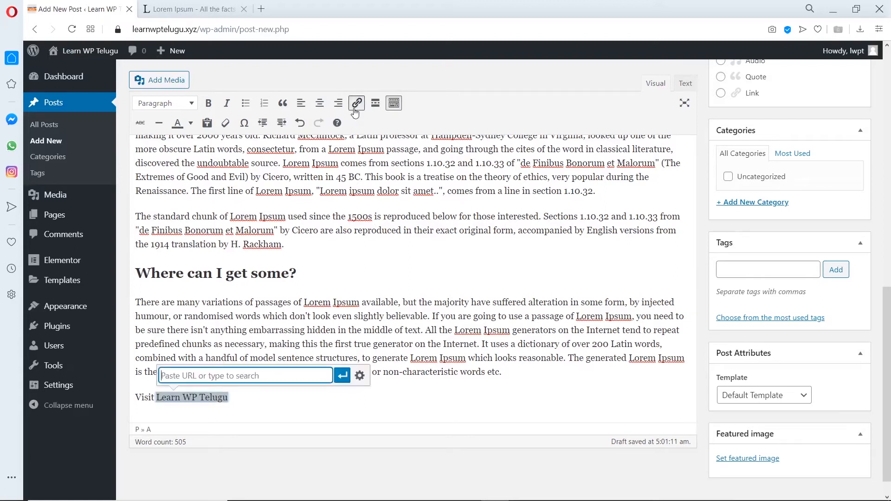
pyautogui.click(360, 377)
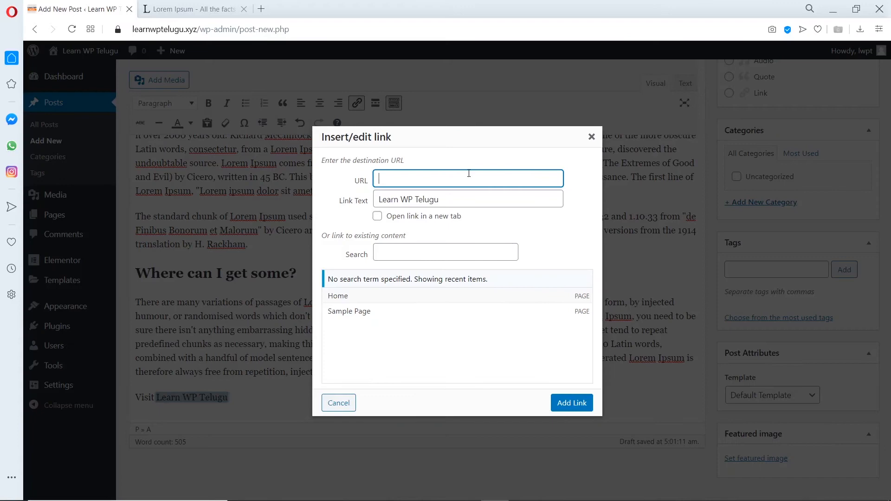
pyautogui.write('learnwptelugu.com')
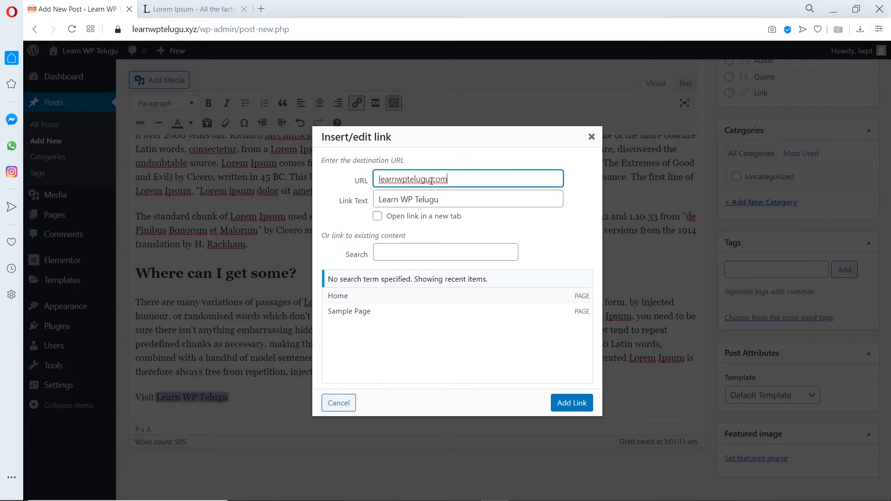
pyautogui.click(377, 217)
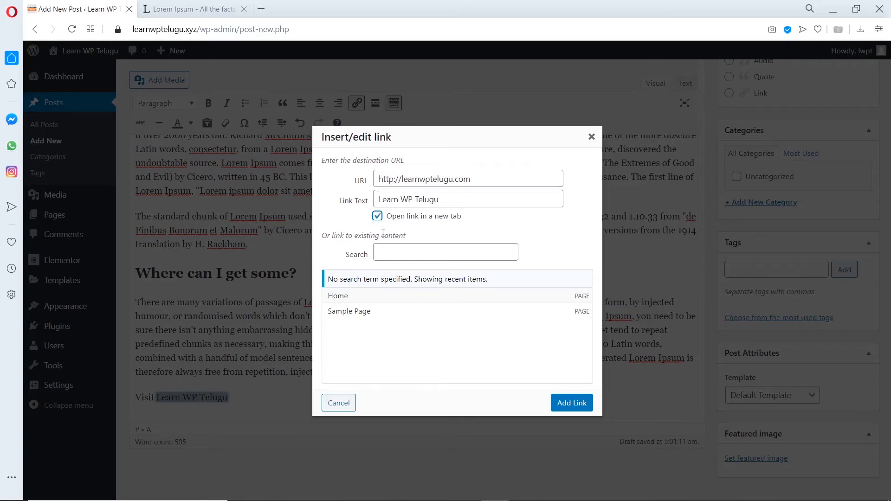
pyautogui.click(569, 404)
pyautogui.click(236, 400)
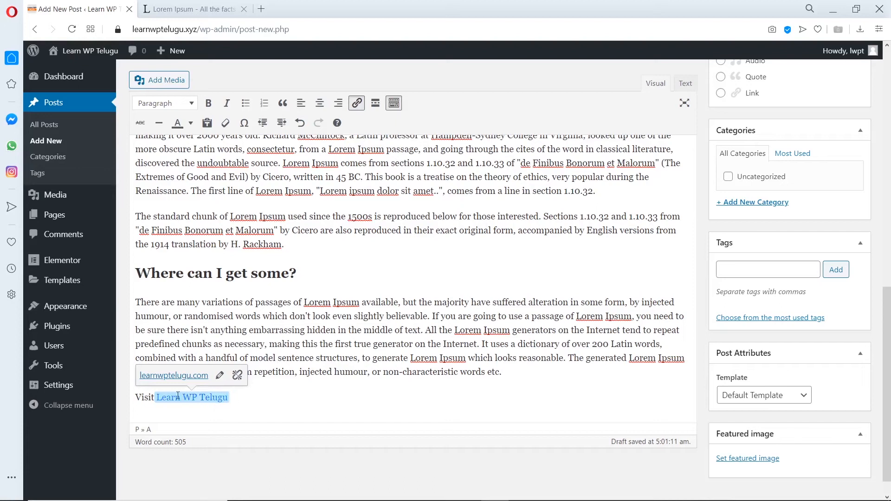
# Add an empty paragraph after the first "Where does it come from?" paragraph and a Read More tag before the "Where can I get some?" heading.
pyautogui.scroll(3, 258, 380)
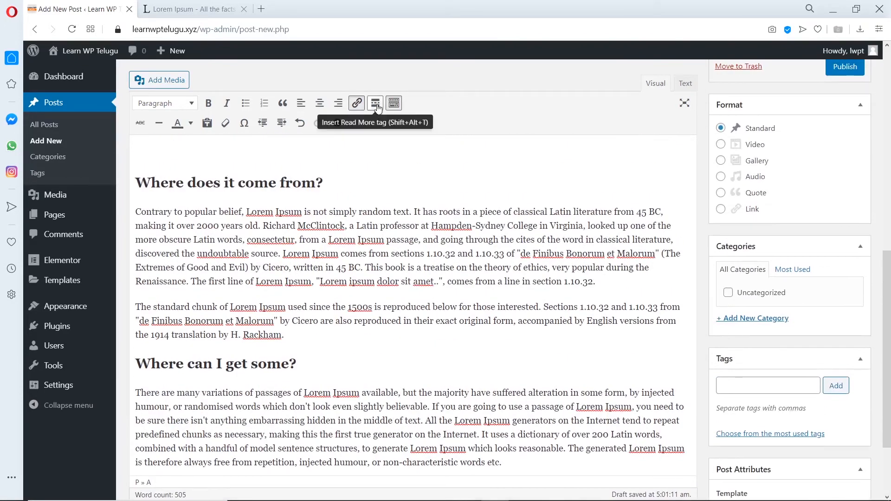
pyautogui.scroll(-2, 603, 181)
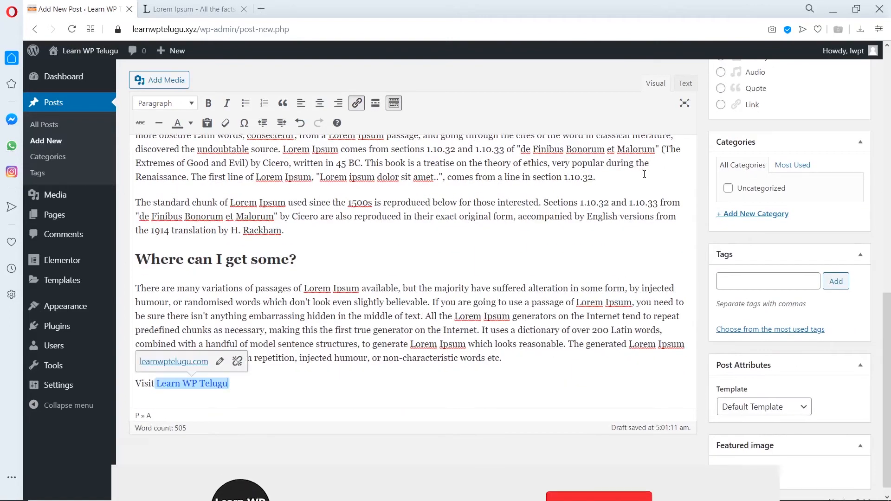
pyautogui.click(616, 176)
pyautogui.click(376, 103)
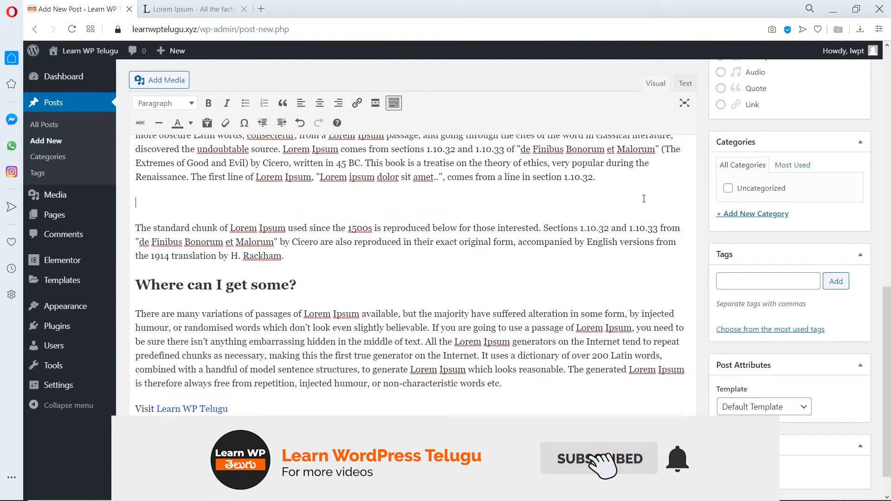
pyautogui.click(376, 103)
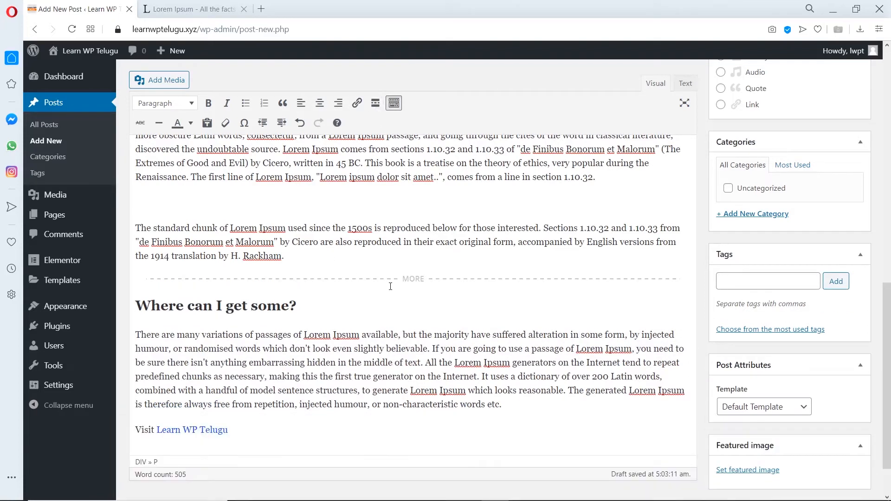
# Strike through the paragraph above the Read More tag, and insert a horizontal line in the empty paragraph before it.
pyautogui.click(418, 282)
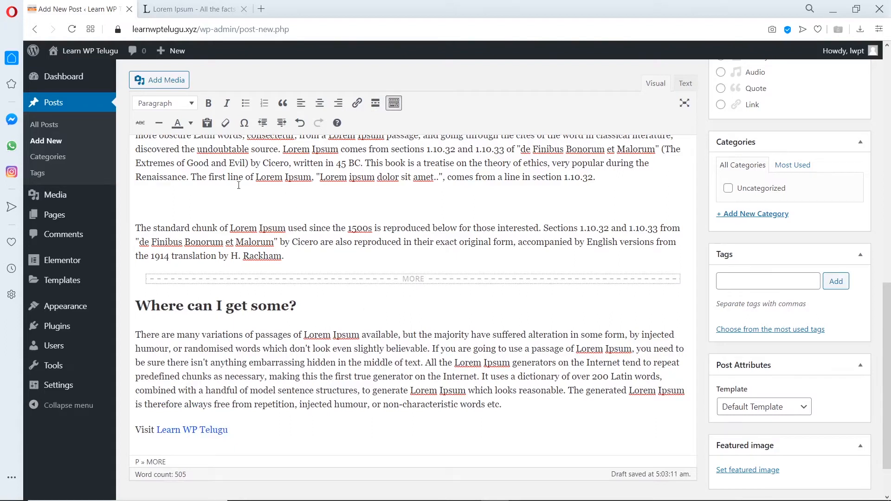
pyautogui.click(287, 255)
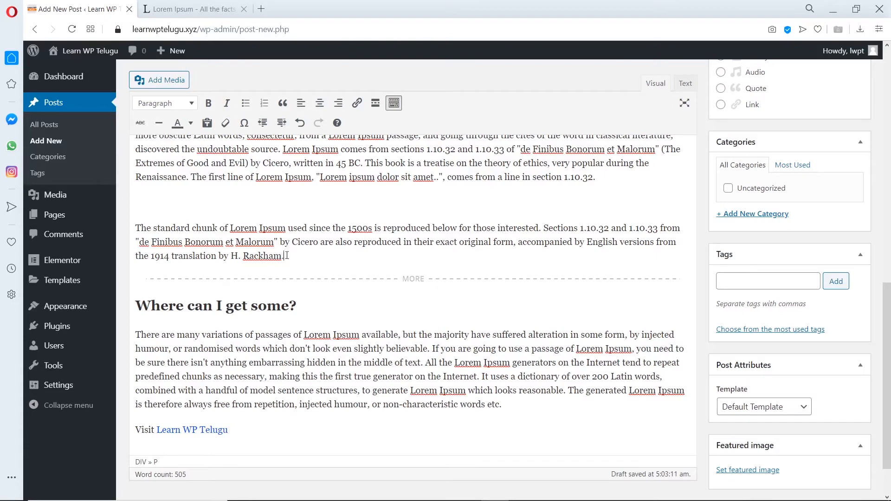
pyautogui.moveTo(287, 256); pyautogui.dragTo(134, 223)
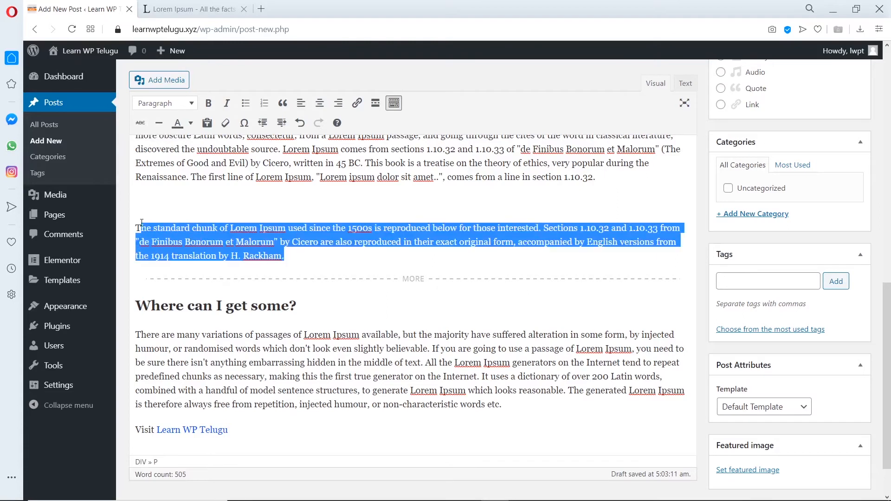
pyautogui.click(141, 123)
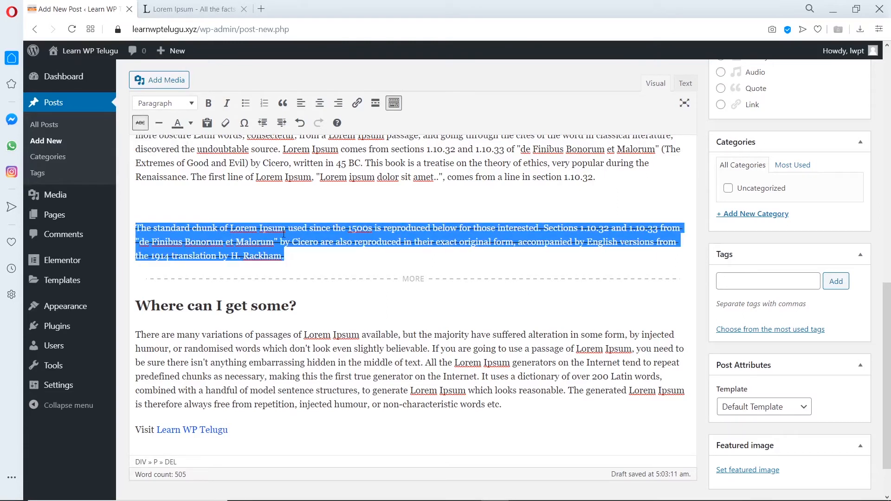
pyautogui.click(277, 199)
pyautogui.click(160, 123)
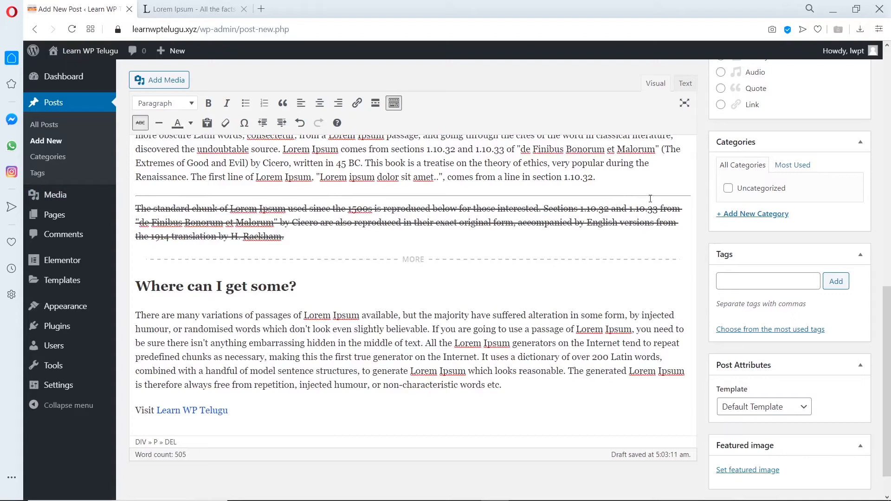
# Color the "Why do we use it?" and "What is Lorem Ipsum?" headings orange.
pyautogui.scroll(8, 207, 123)
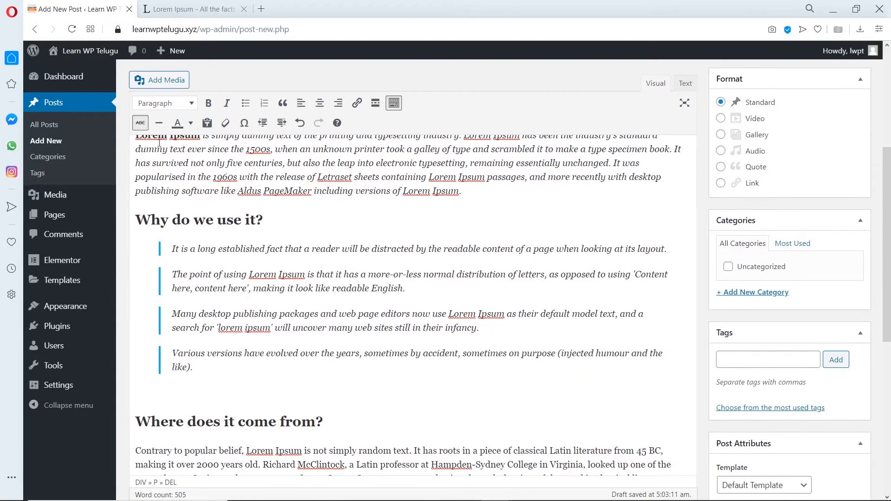
pyautogui.click(191, 123)
pyautogui.moveTo(264, 220); pyautogui.dragTo(127, 223)
pyautogui.click(190, 123)
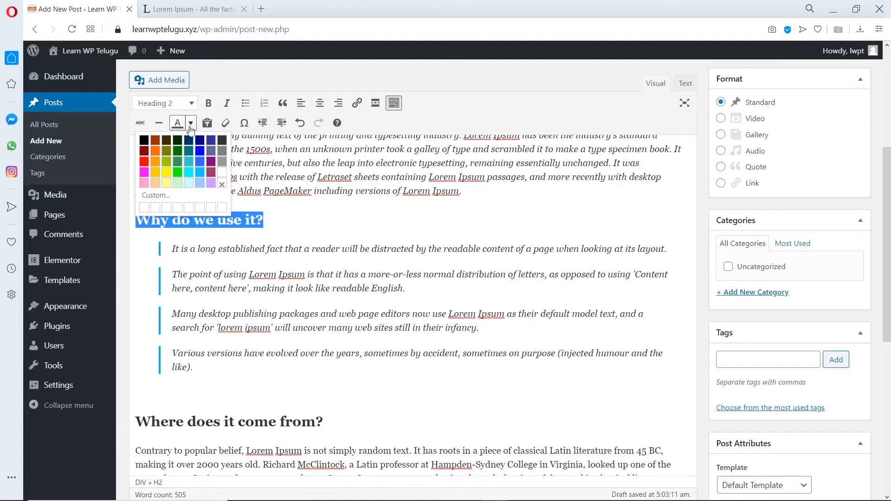
pyautogui.click(159, 152)
pyautogui.scroll(3, 185, 208)
pyautogui.moveTo(298, 223); pyautogui.dragTo(134, 224)
pyautogui.click(190, 182)
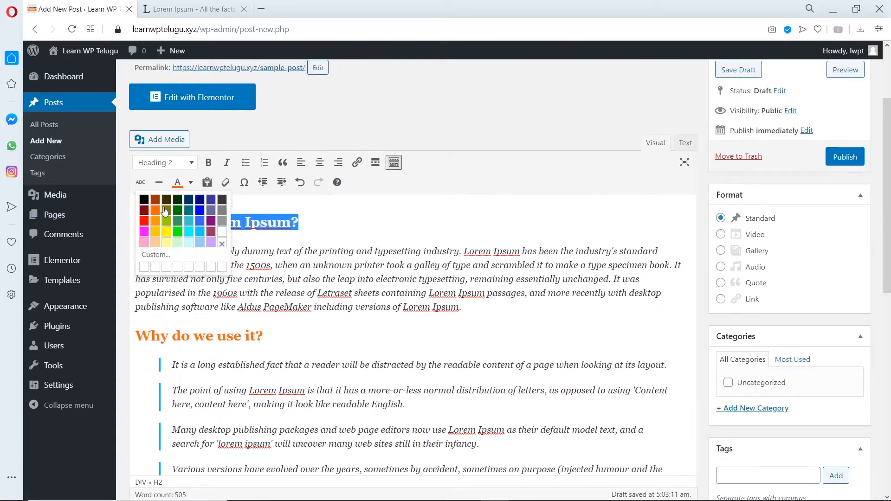
pyautogui.click(177, 222)
# Color the "Where does it come from?" and "Where can I get some?" headings orange.
pyautogui.scroll(-6, 325, 298)
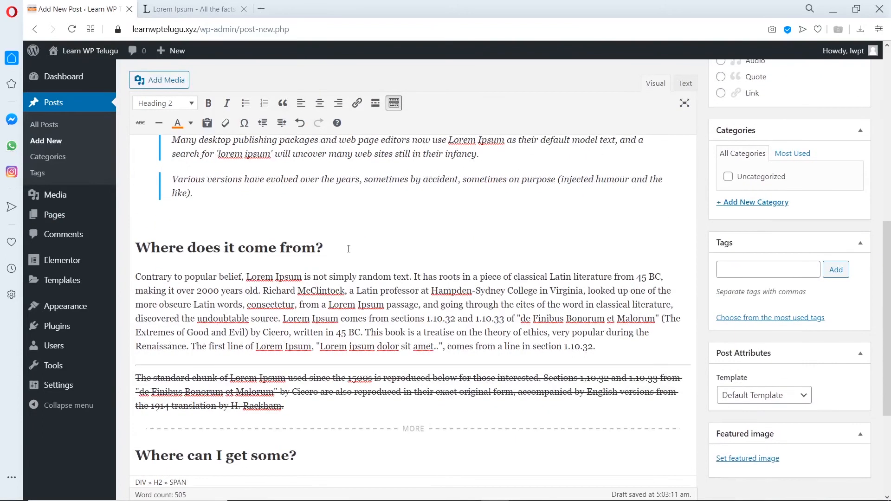
pyautogui.tripleClick(349, 249)
pyautogui.click(191, 124)
pyautogui.click(159, 152)
pyautogui.click(283, 260)
pyautogui.scroll(-1, 283, 244)
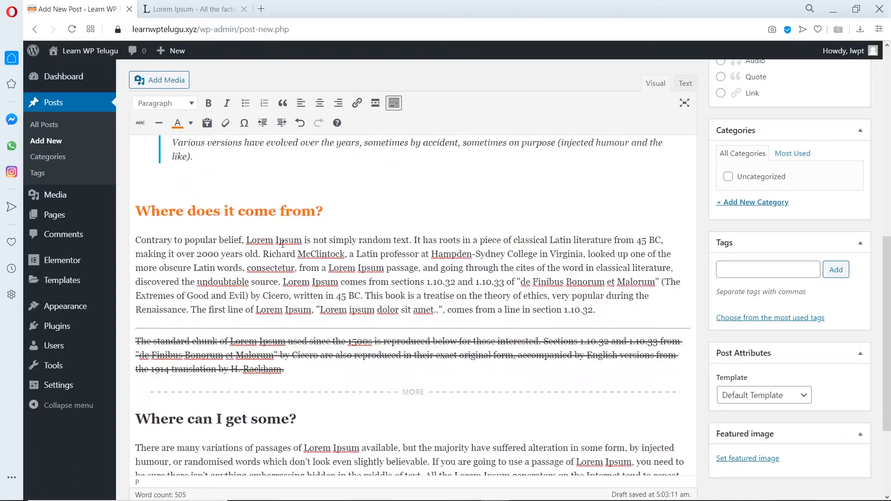
pyautogui.scroll(-2, 283, 245)
pyautogui.moveTo(297, 340); pyautogui.dragTo(135, 340)
pyautogui.click(196, 125)
pyautogui.click(159, 152)
# Indent the paragraph under "What is Lorem Ipsum?" by three levels, and clear all of its formatting.
pyautogui.scroll(7, 278, 195)
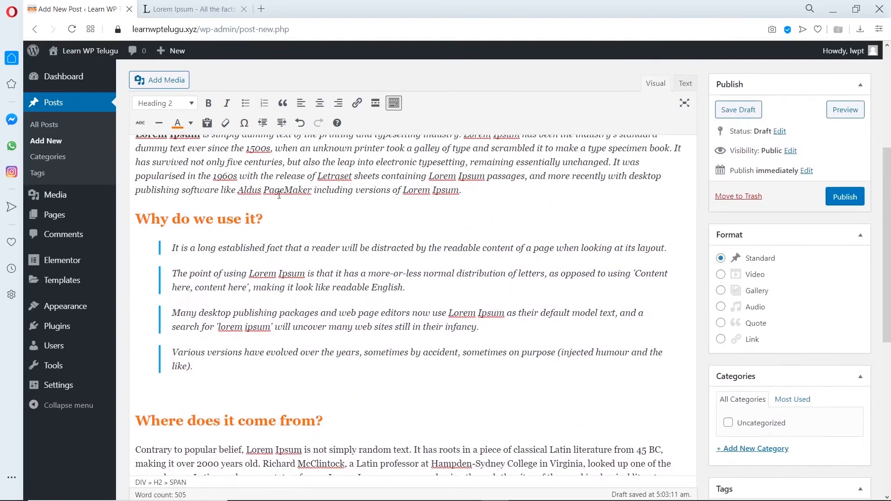
pyautogui.scroll(3, 417, 320)
pyautogui.moveTo(462, 307); pyautogui.dragTo(135, 251)
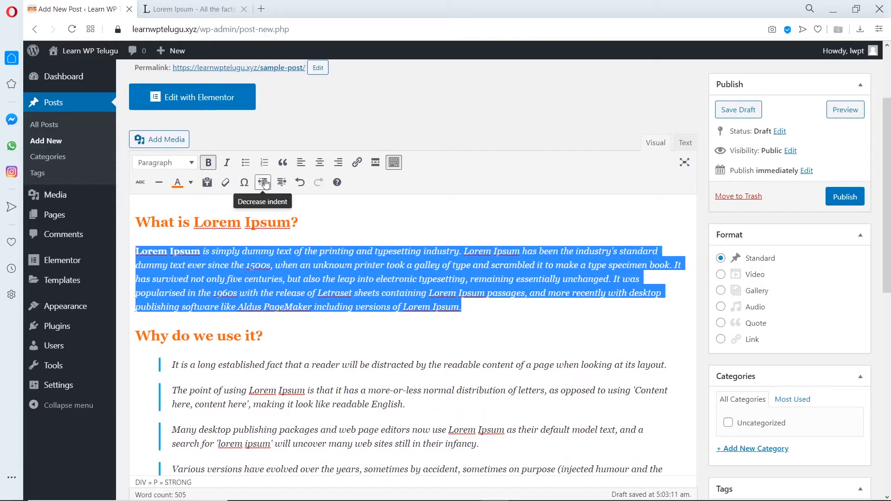
pyautogui.click(281, 182)
pyautogui.click(282, 182)
pyautogui.click(281, 182)
pyautogui.click(284, 181)
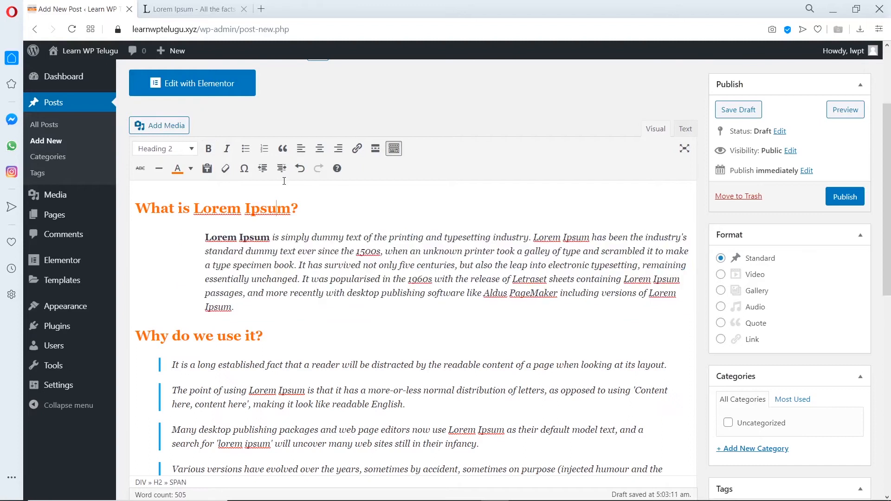
pyautogui.moveTo(202, 232); pyautogui.dragTo(233, 307)
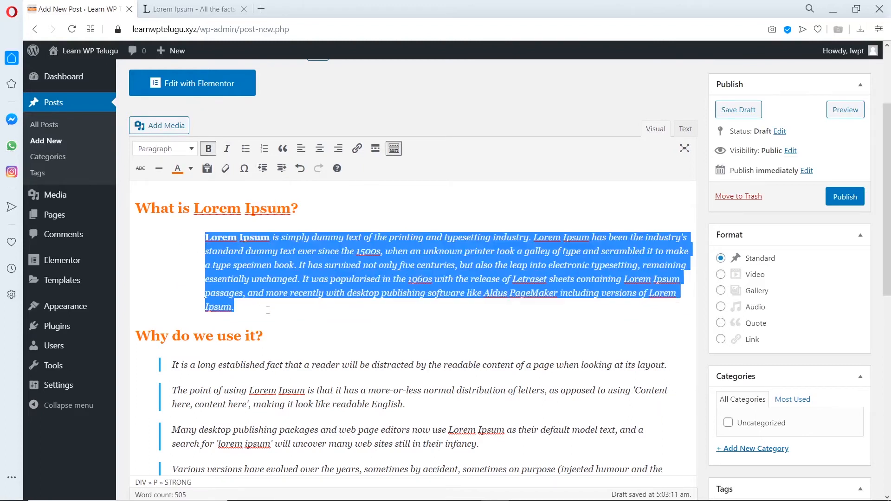
pyautogui.click(226, 168)
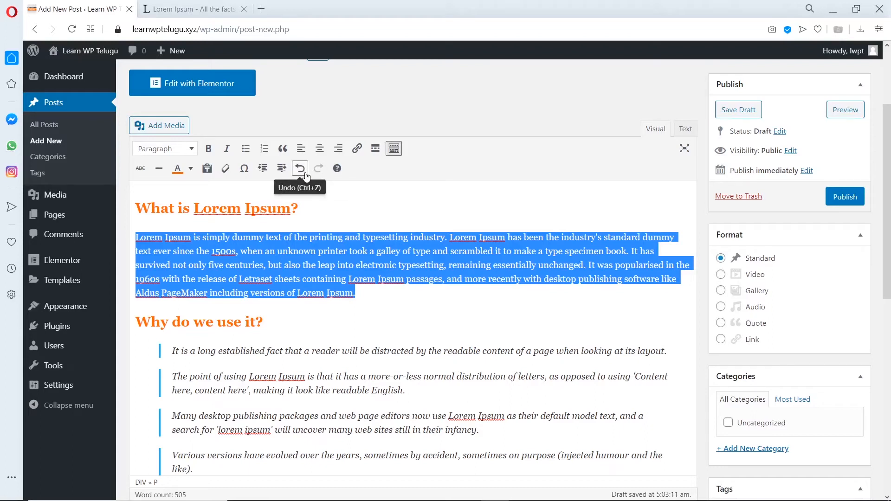
# Read through the editor's keyboard shortcuts help, from the default and Shift + Alt shortcuts to the focus shortcuts, and close it.
pyautogui.click(337, 168)
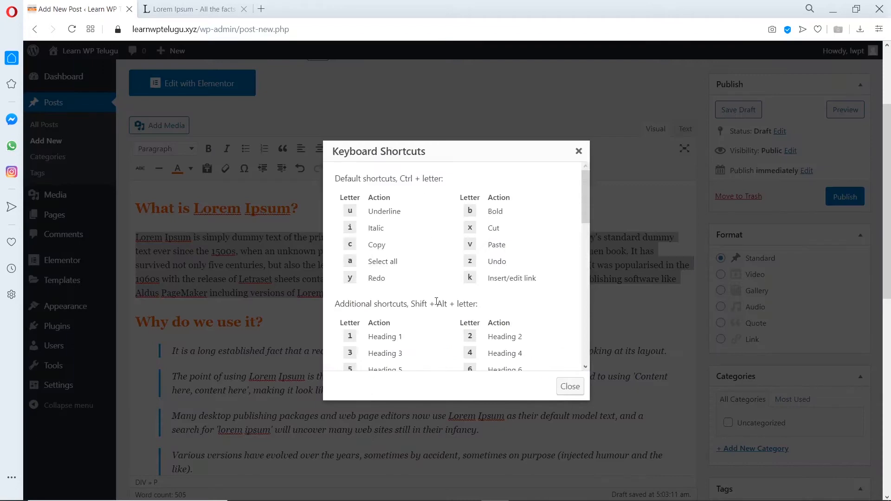
pyautogui.scroll(-5, 437, 301)
pyautogui.scroll(5, 418, 205)
pyautogui.moveTo(369, 211); pyautogui.dragTo(448, 189)
pyautogui.scroll(-3, 413, 227)
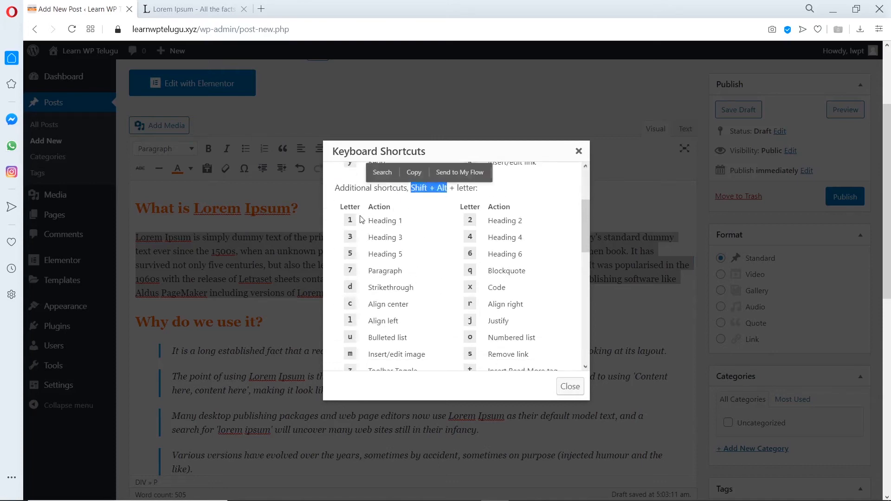
pyautogui.scroll(-5, 402, 233)
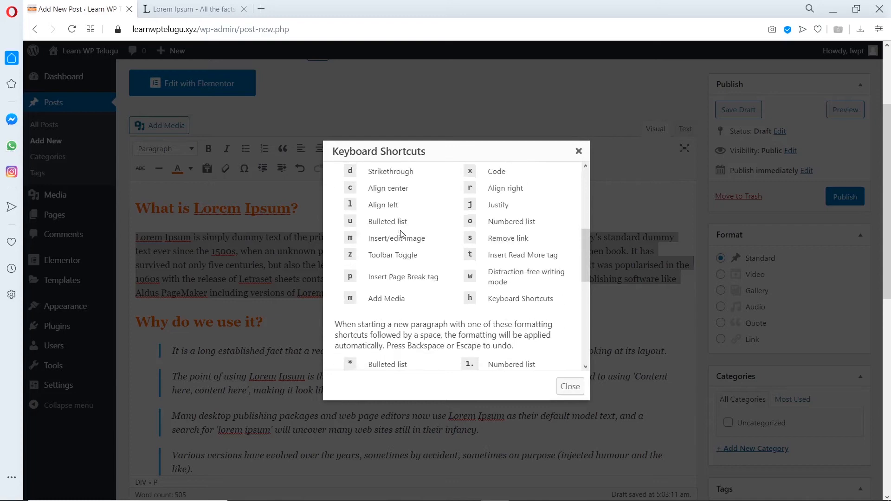
pyautogui.scroll(-3, 464, 291)
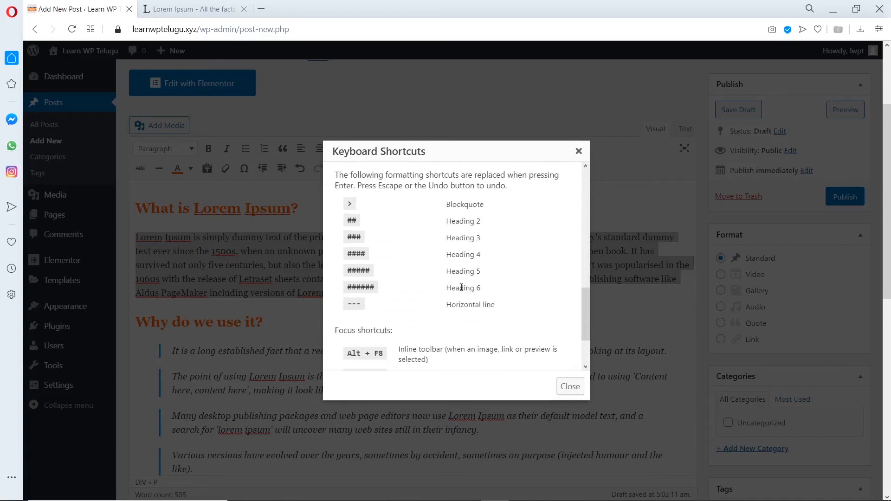
pyautogui.scroll(-2, 462, 250)
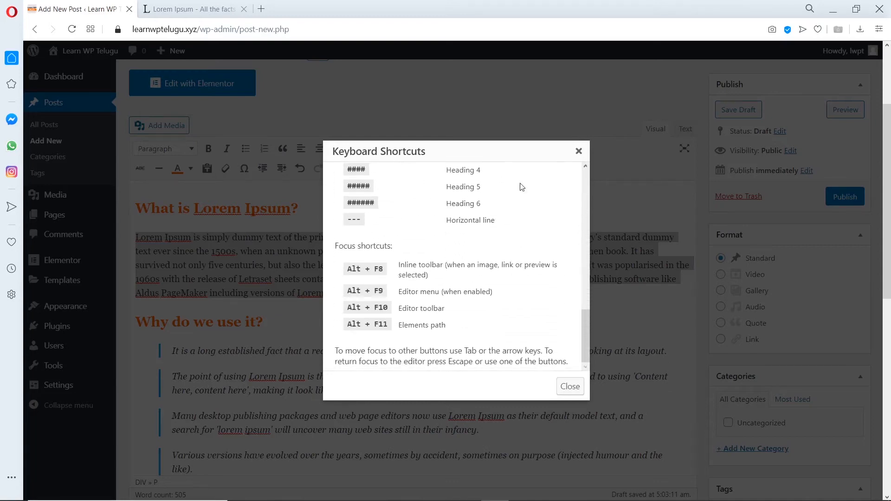
pyautogui.click(578, 152)
# Look over the formatted post and save it as a draft.
pyautogui.scroll(-6, 526, 259)
pyautogui.scroll(-2, 527, 259)
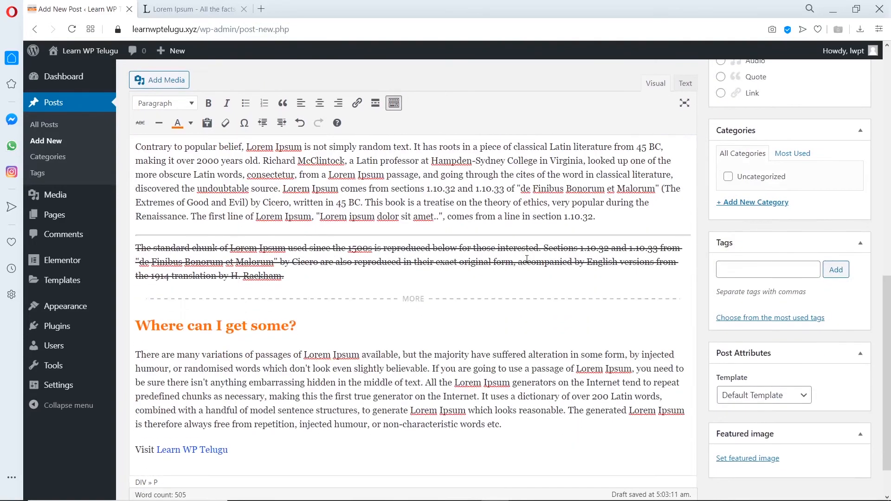
pyautogui.scroll(10, 527, 261)
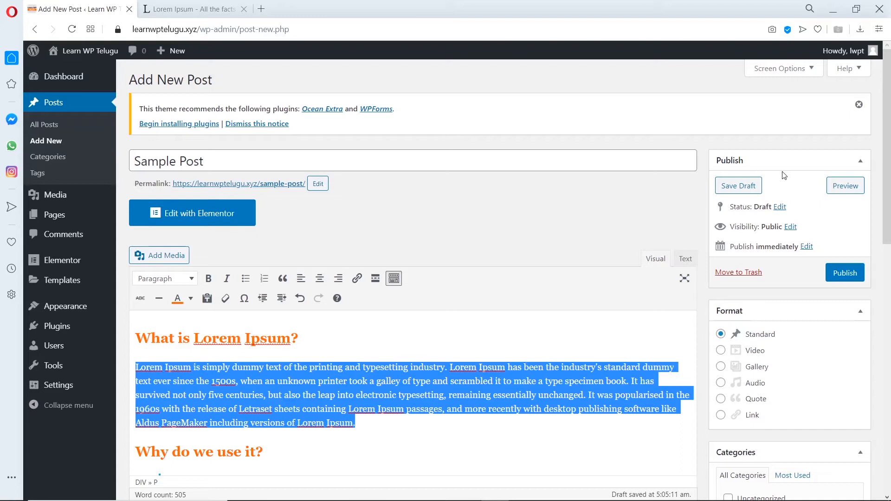
pyautogui.click(754, 187)
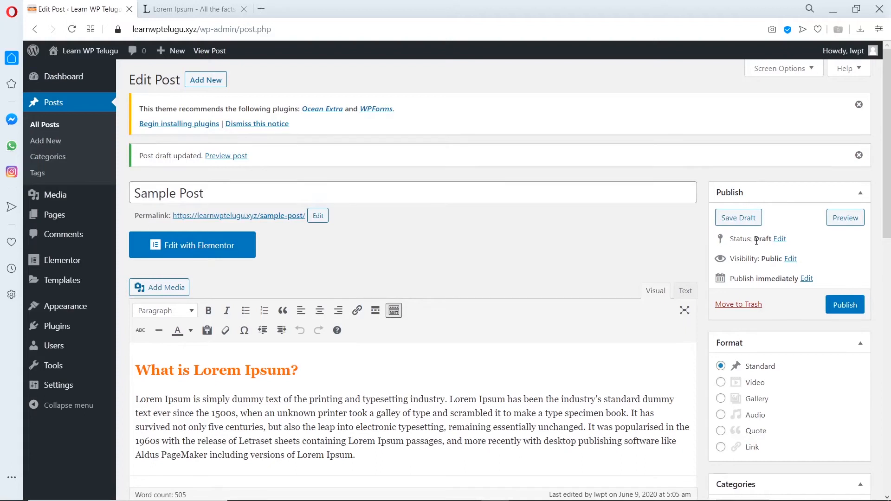
# Try the Password protected visibility option for the post, and set the visibility back to Public.
pyautogui.click(790, 259)
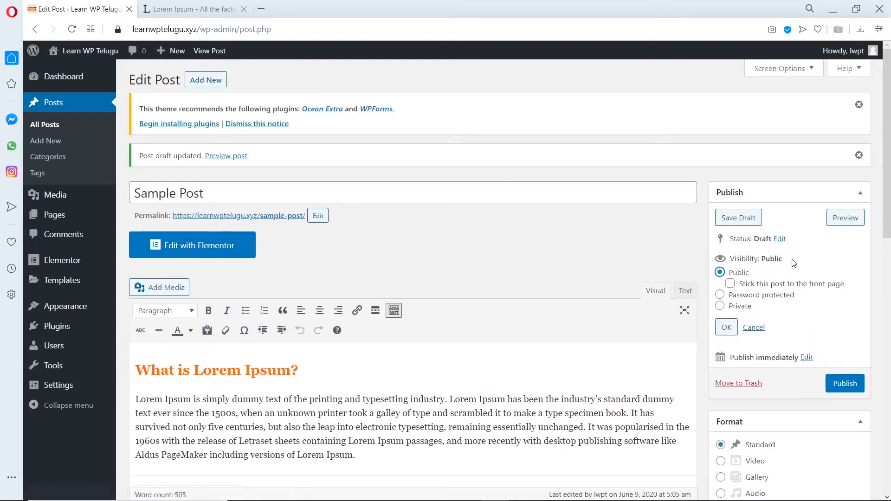
pyautogui.click(720, 295)
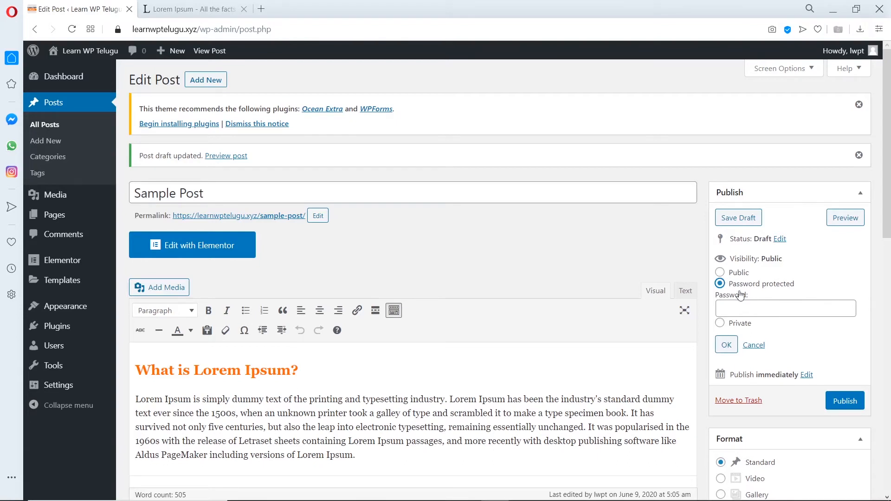
pyautogui.click(720, 273)
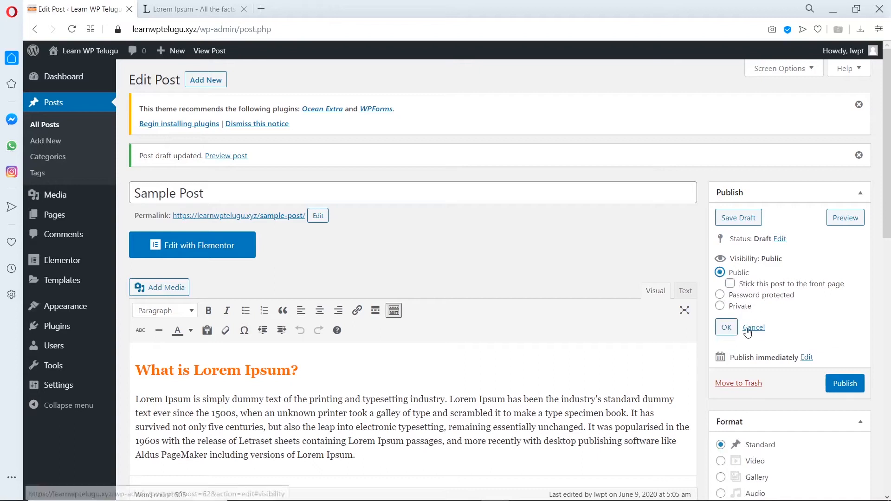
pyautogui.click(727, 327)
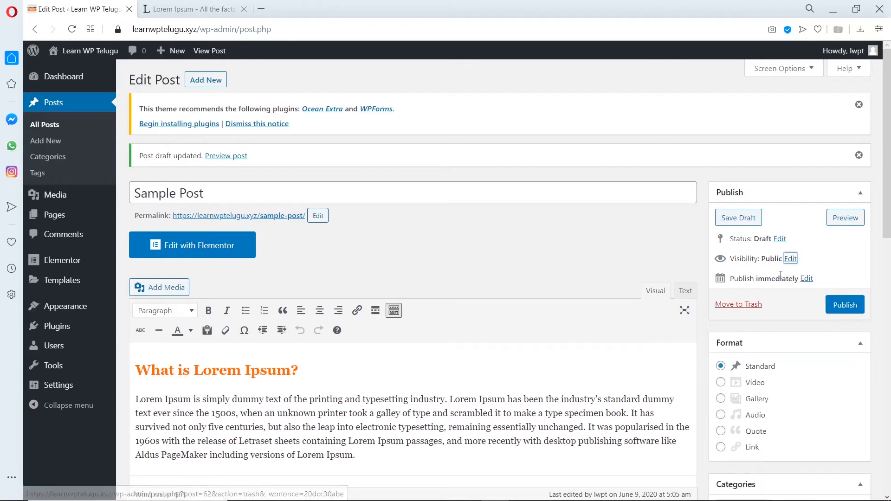
# Review the month, day, year and time options for the post's publish date, and accept them as set.
pyautogui.click(806, 279)
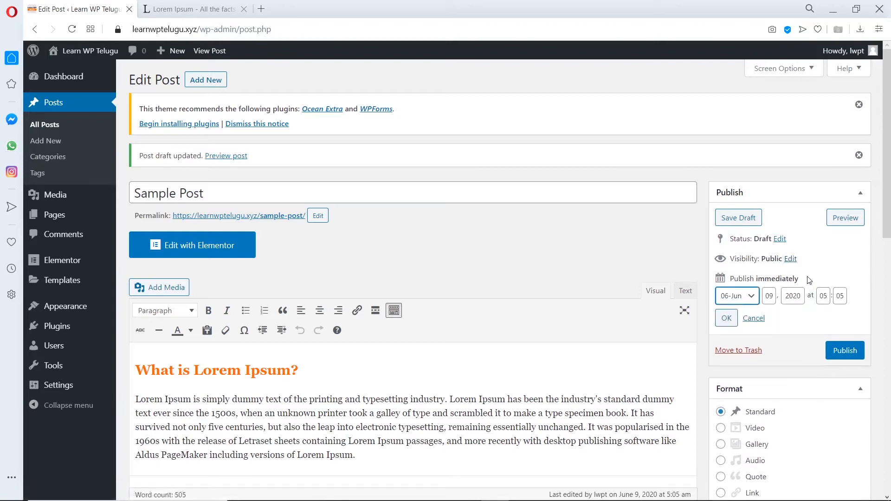
pyautogui.click(750, 297)
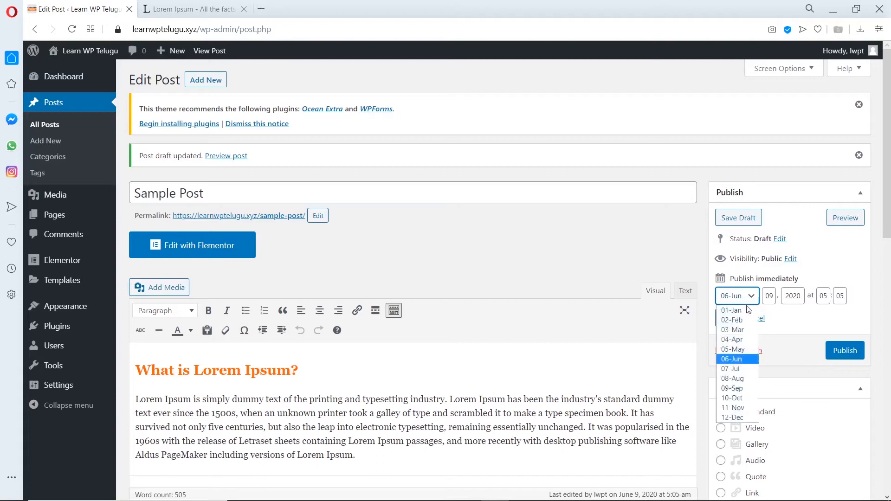
pyautogui.click(748, 361)
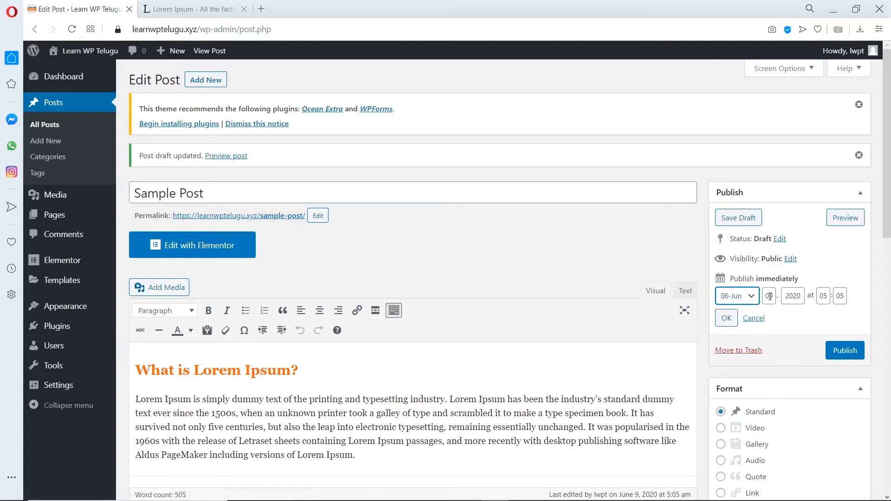
pyautogui.click(786, 296)
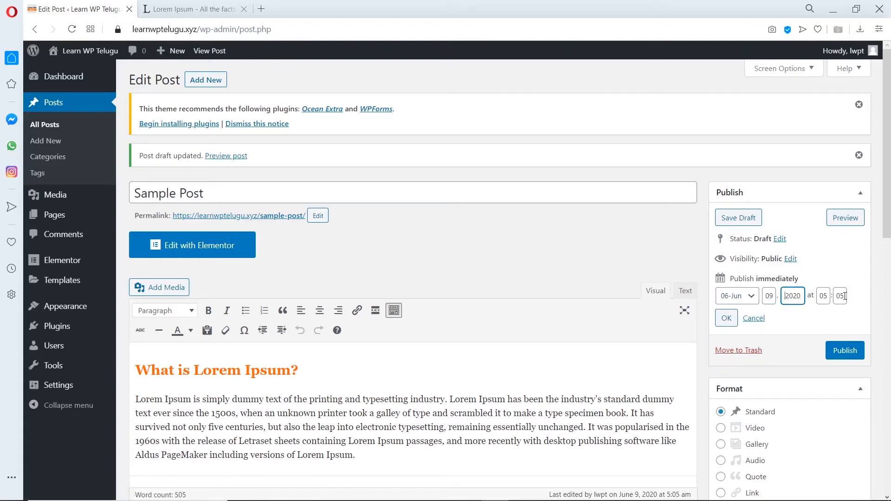
pyautogui.click(826, 297)
pyautogui.click(820, 313)
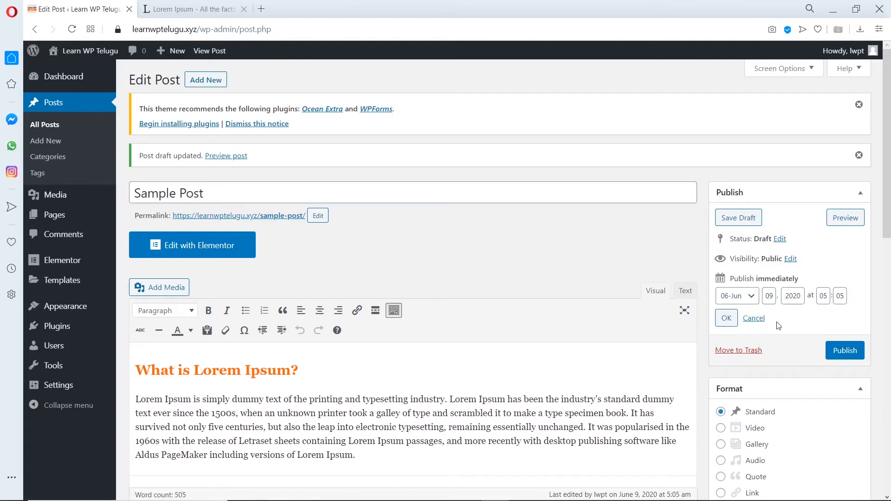
pyautogui.click(727, 318)
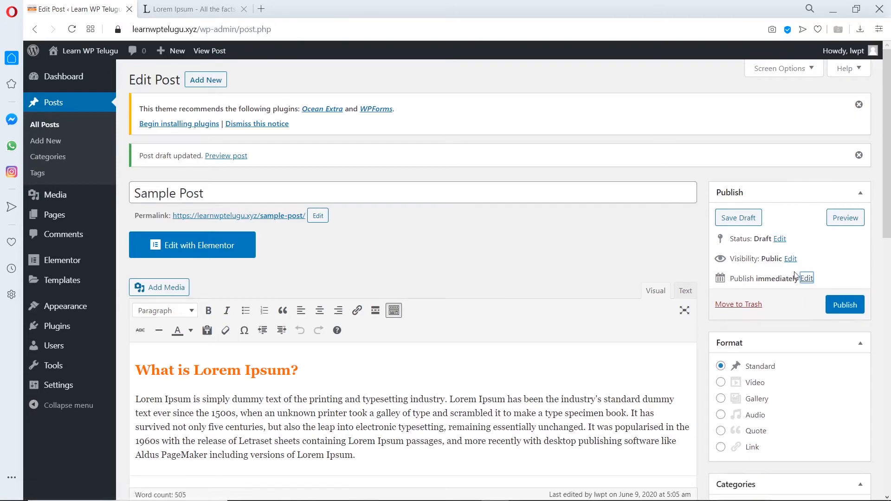
# Try the Video post format, and switch the format back to Standard.
pyautogui.scroll(-1, 795, 275)
pyautogui.click(720, 324)
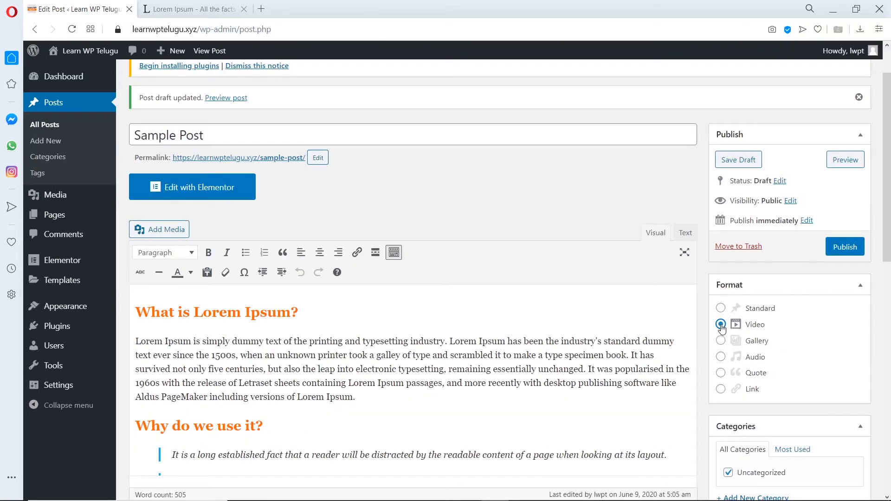
pyautogui.click(720, 307)
pyautogui.scroll(-2, 391, 335)
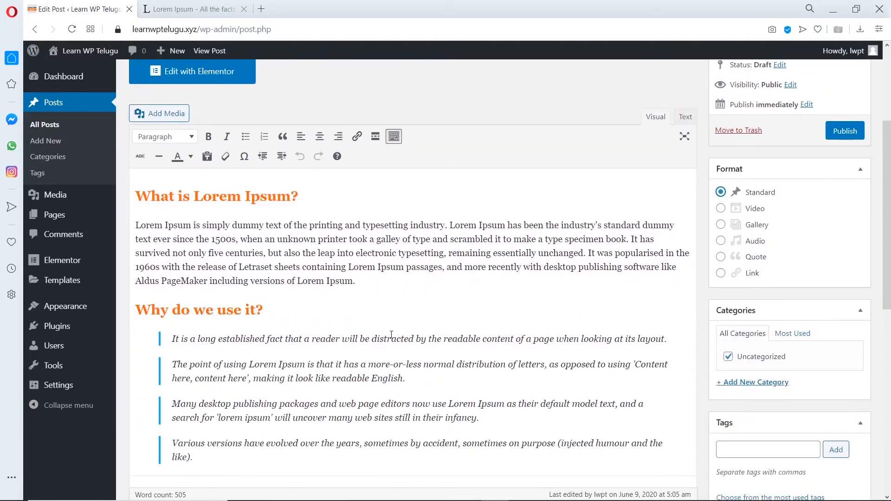
# Insert library.jpg from the media library on a new line below the "What is Lorem Ipsum?" paragraph.
pyautogui.click(378, 284)
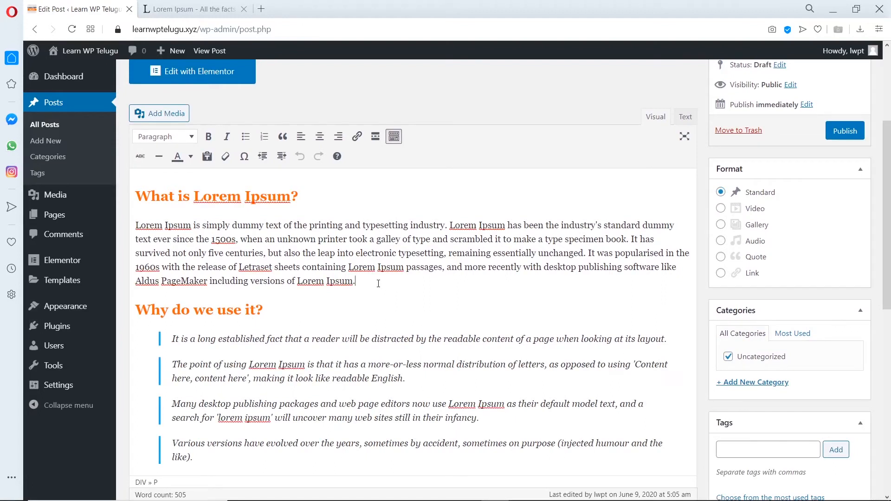
pyautogui.press('Return')
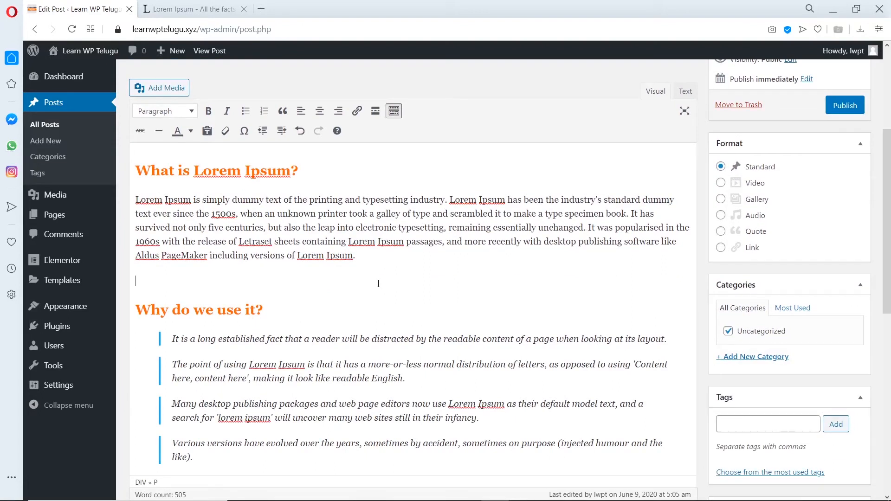
pyautogui.click(143, 90)
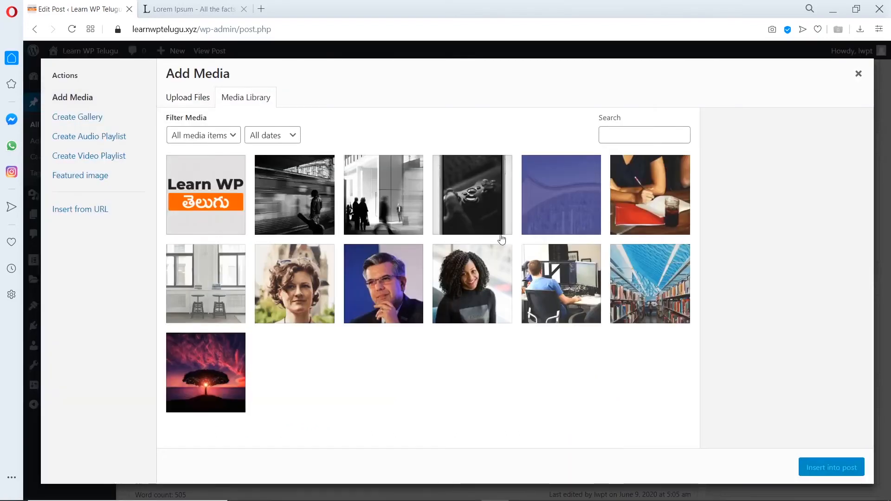
pyautogui.click(652, 288)
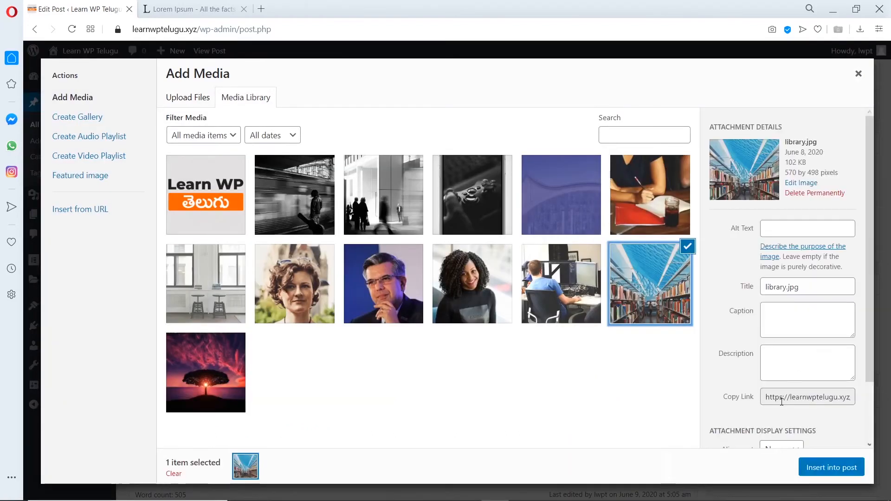
pyautogui.click(828, 468)
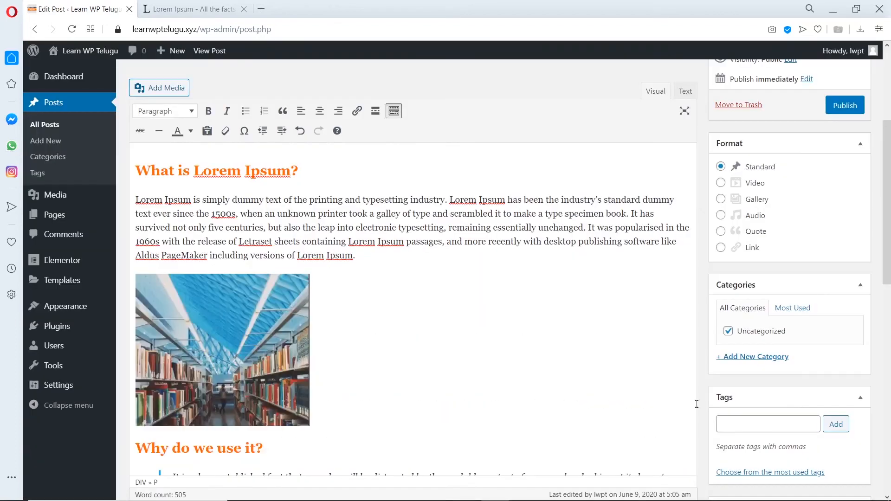
# Center the library image in the post and set its size to Full Size – 570 × 498.
pyautogui.scroll(-1, 362, 308)
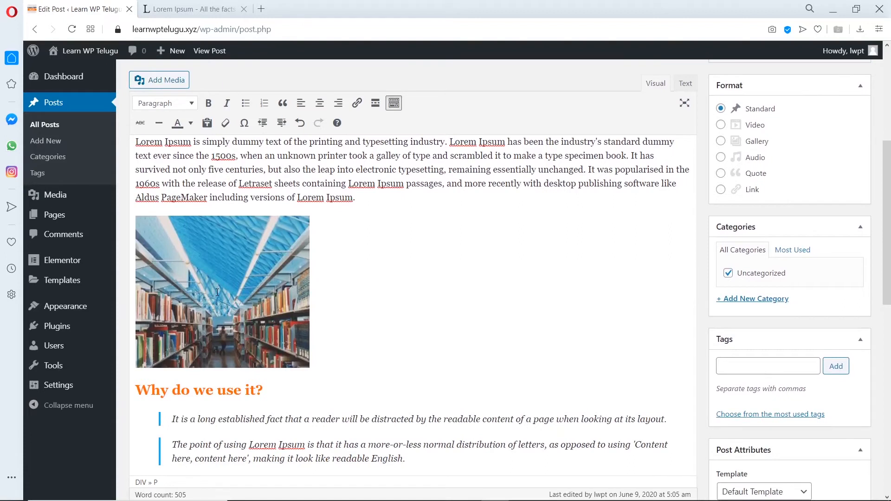
pyautogui.click(217, 292)
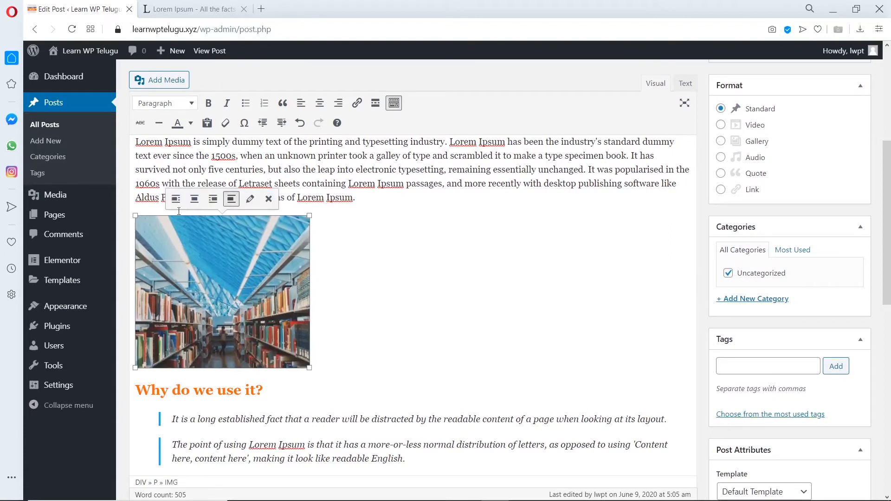
pyautogui.click(194, 200)
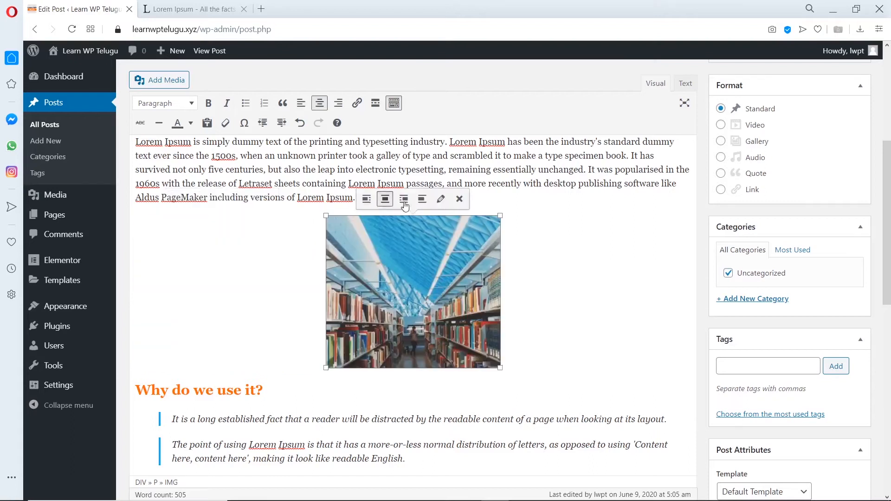
pyautogui.click(440, 200)
pyautogui.click(235, 239)
pyautogui.click(238, 277)
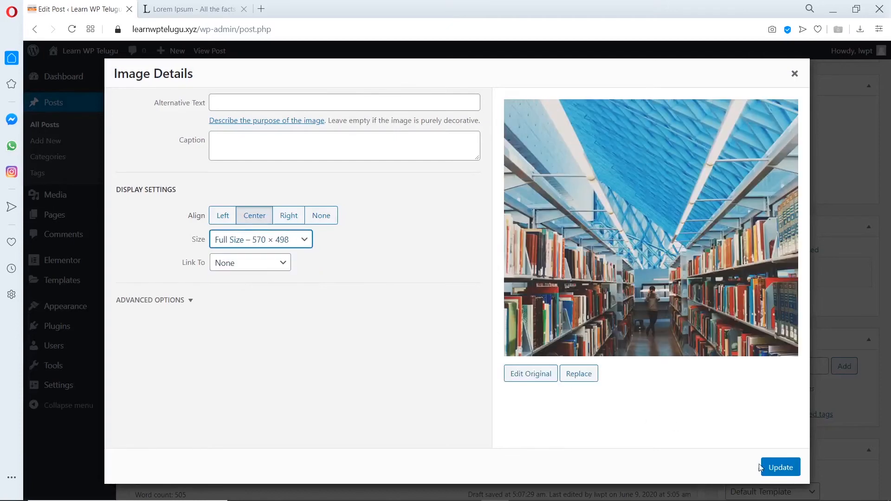
pyautogui.click(780, 467)
pyautogui.scroll(-3, 410, 261)
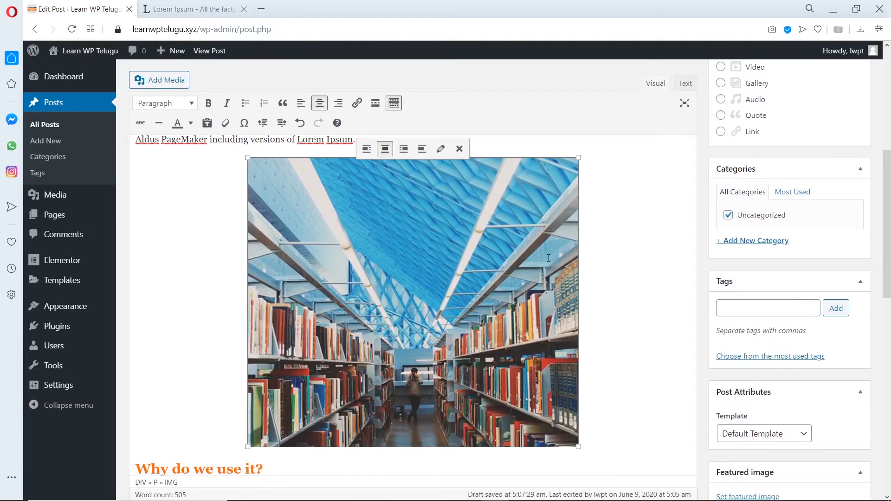
# Review the post's Format, Categories and Tags settings and the available Template options.
pyautogui.scroll(4, 548, 258)
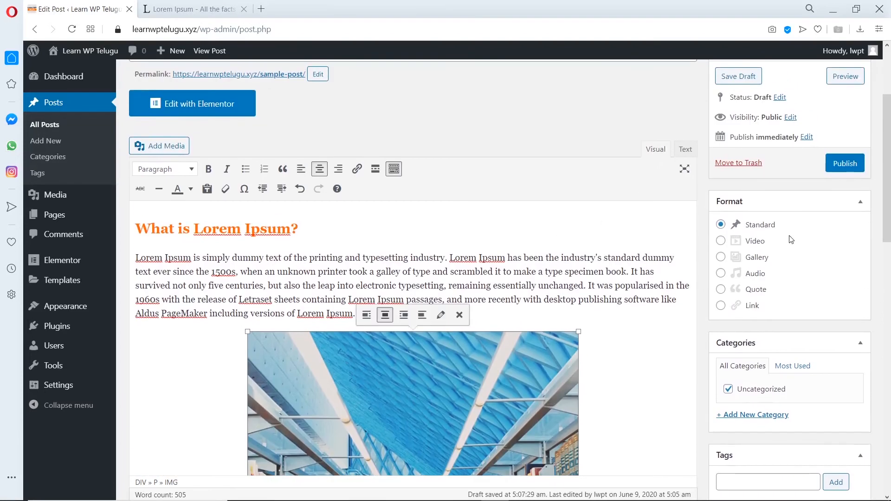
pyautogui.scroll(-1, 790, 240)
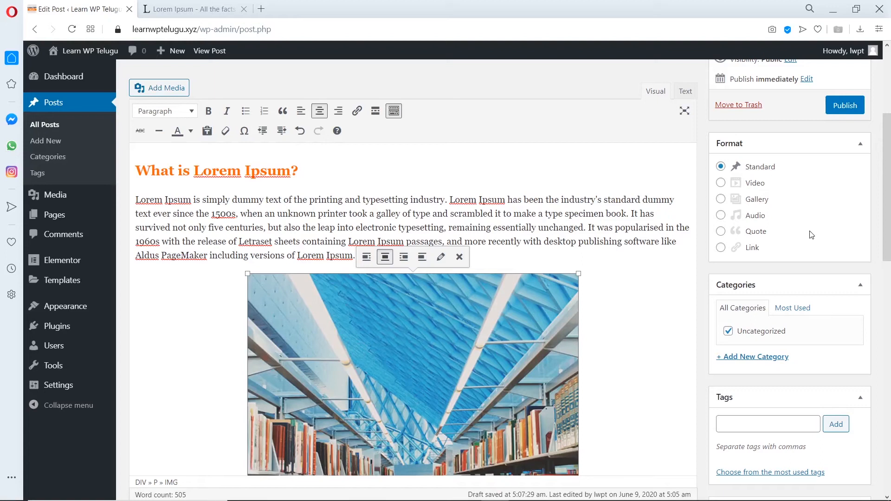
pyautogui.scroll(-3, 756, 232)
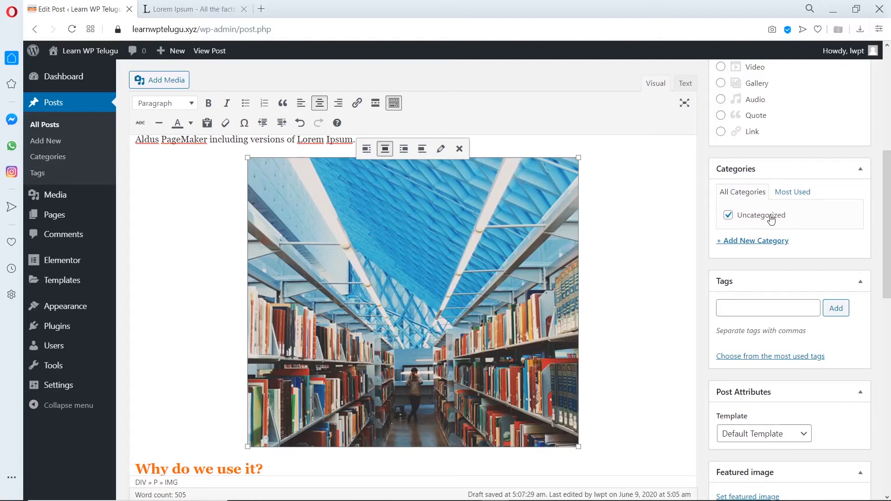
pyautogui.scroll(-1, 768, 220)
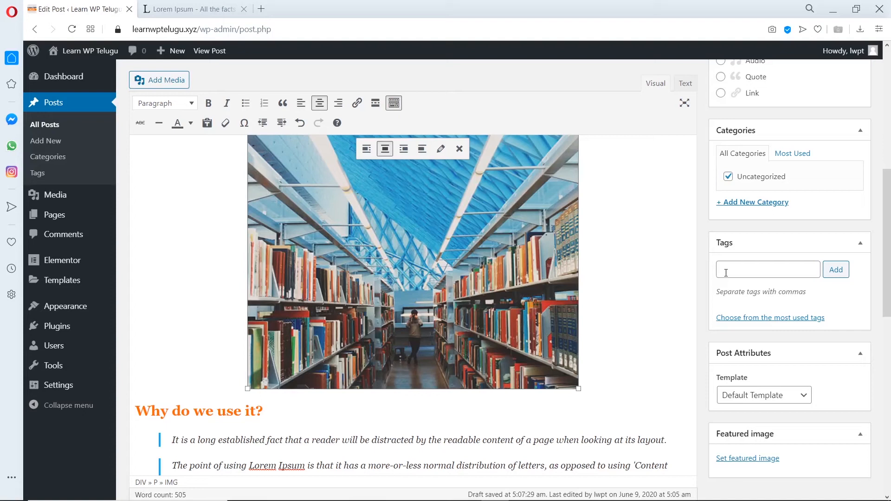
pyautogui.scroll(-4, 725, 273)
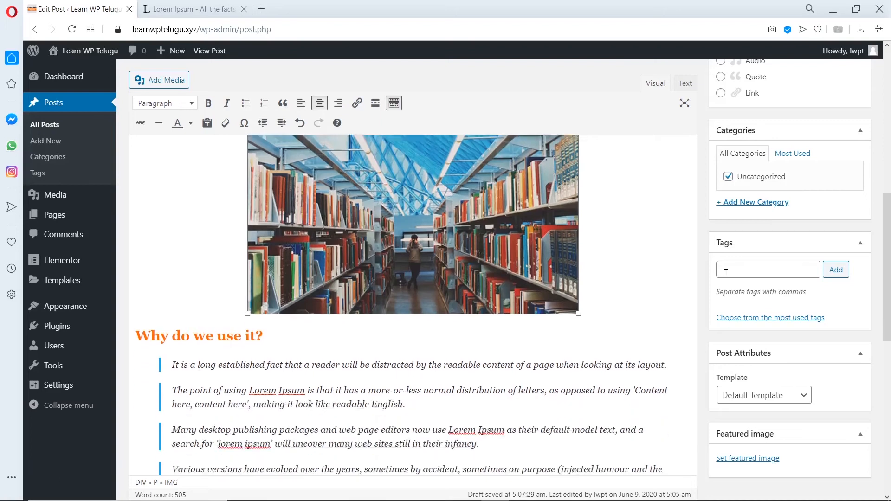
pyautogui.scroll(-3, 800, 383)
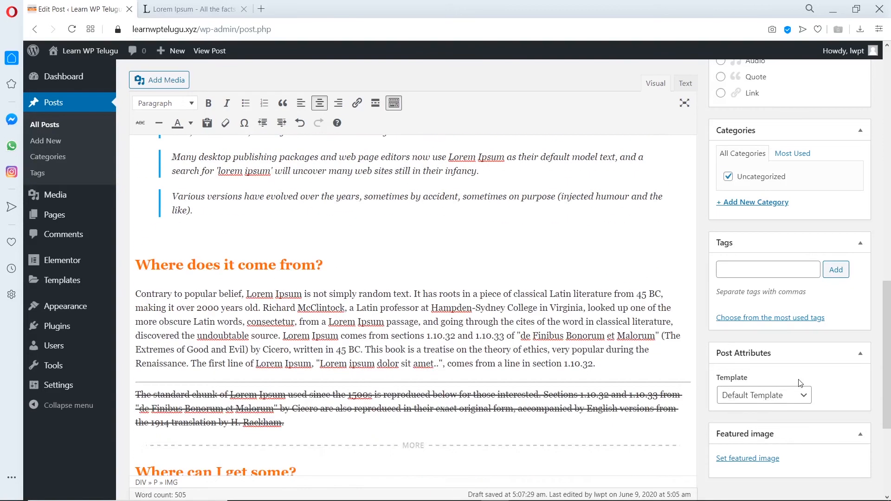
pyautogui.click(767, 398)
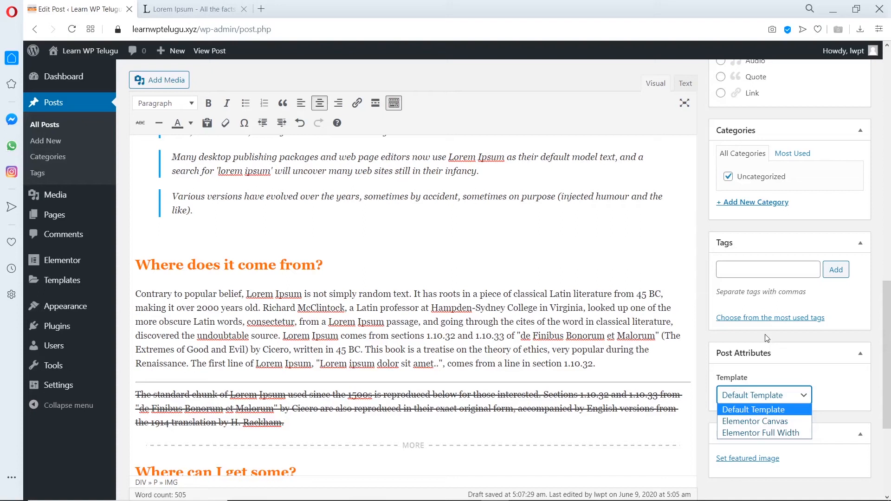
pyautogui.click(824, 368)
pyautogui.scroll(-4, 825, 368)
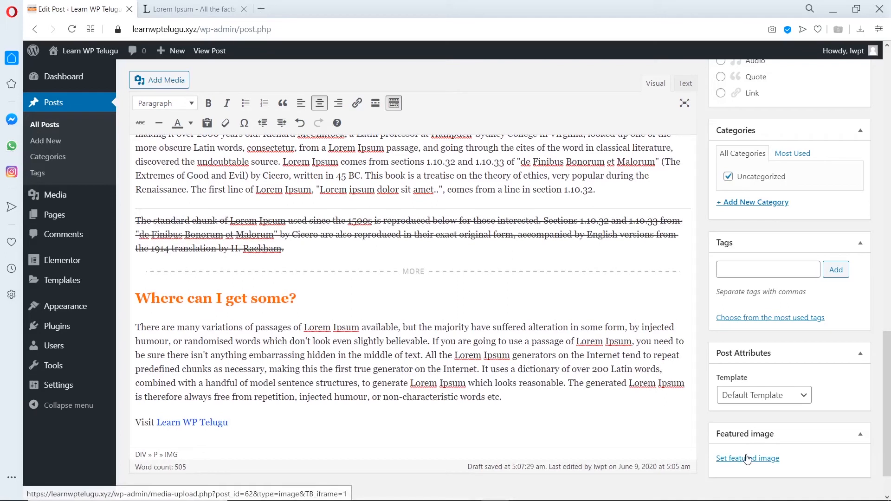
# Open learnwptelugu.com/blog in a new browser tab to see an example blog page.
pyautogui.click(261, 9)
pyautogui.write('lea')
pyautogui.press('End')
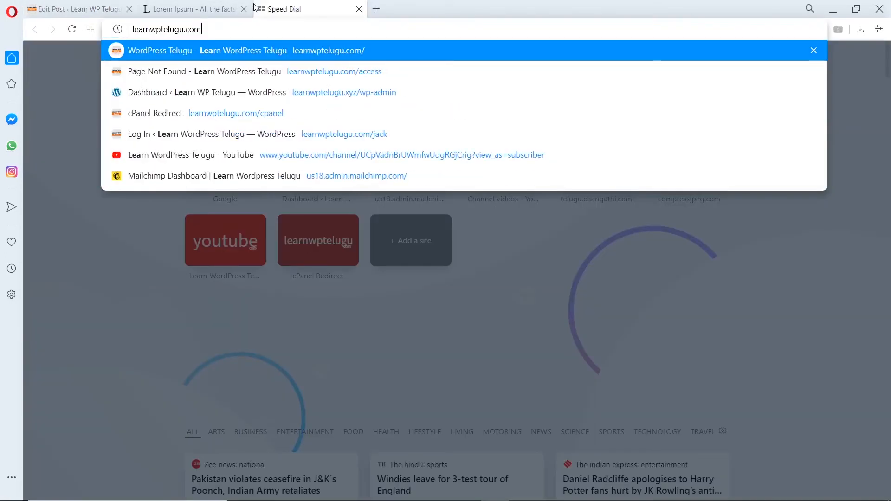
pyautogui.write('/blog')
pyautogui.press('Return')
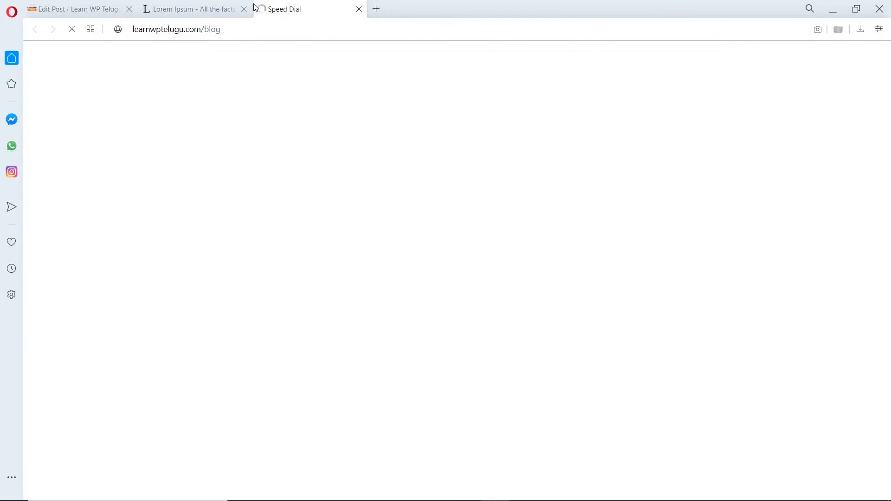
pyautogui.click(85, 6)
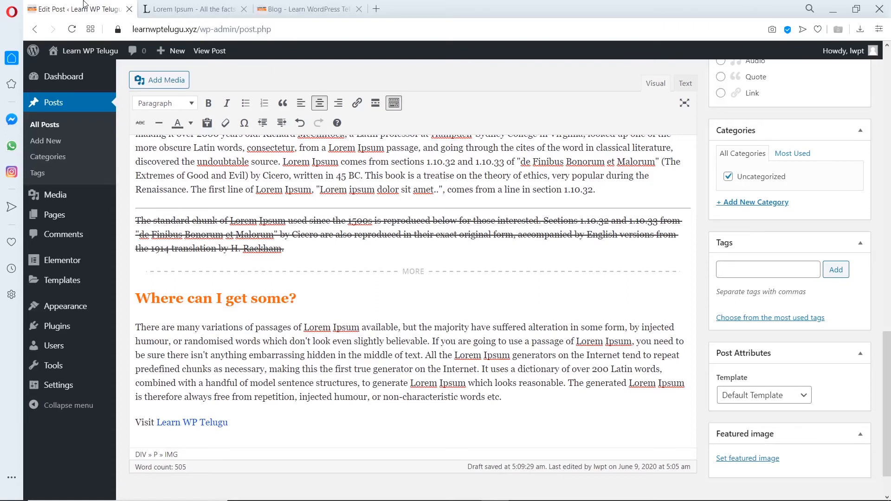
pyautogui.click(337, 7)
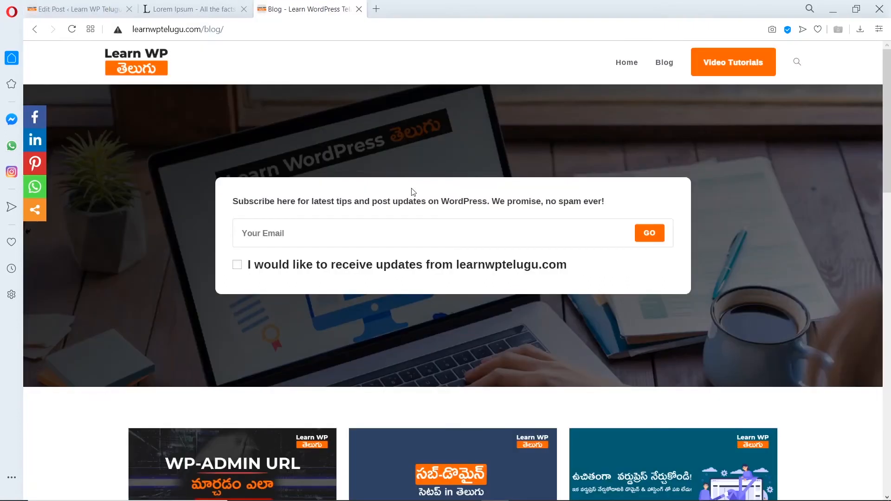
# Look over the featured images shown with the posts on the blog page.
pyautogui.scroll(-4, 413, 192)
pyautogui.scroll(-1, 412, 193)
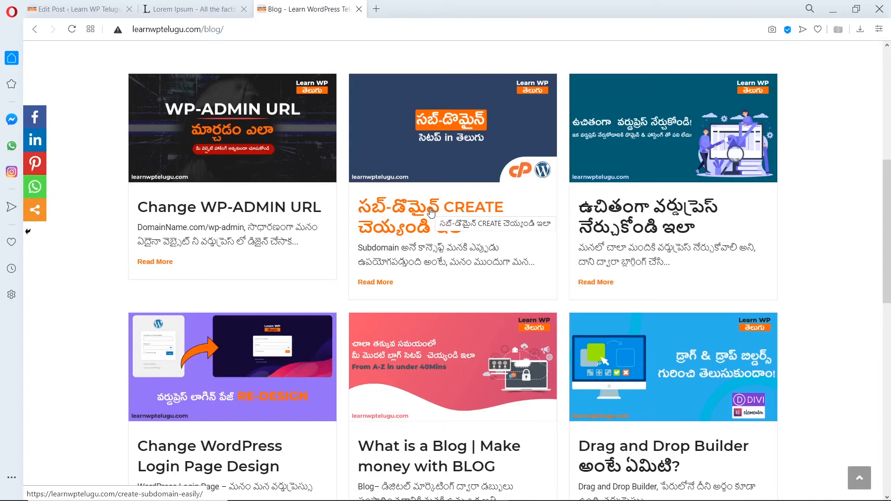
pyautogui.scroll(3, 430, 212)
pyautogui.scroll(-1, 370, 281)
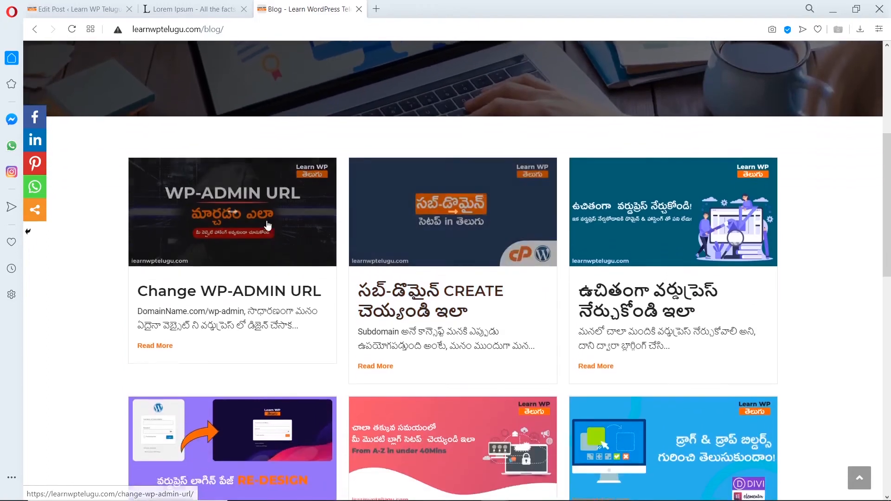
pyautogui.scroll(-3, 607, 226)
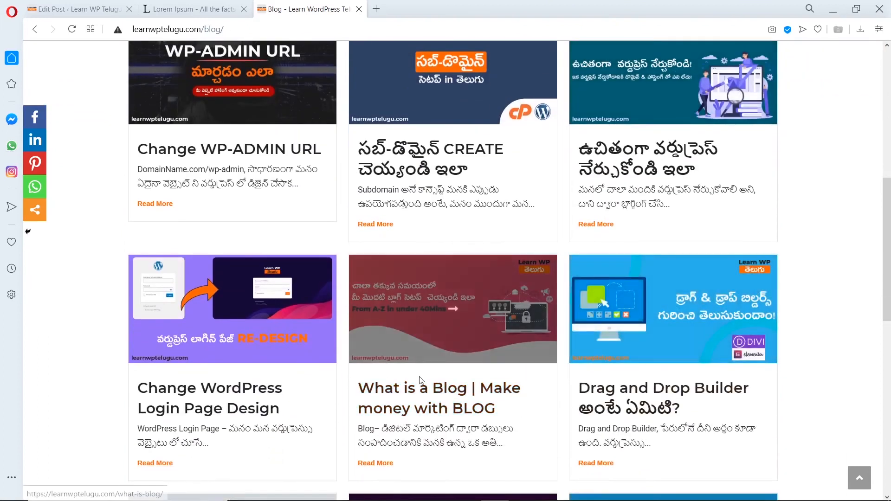
# Open the "What is a Blog | Make money with BLOG" post in a new tab and examine its featured image and content.
pyautogui.middleClick(421, 391)
pyautogui.click(402, 8)
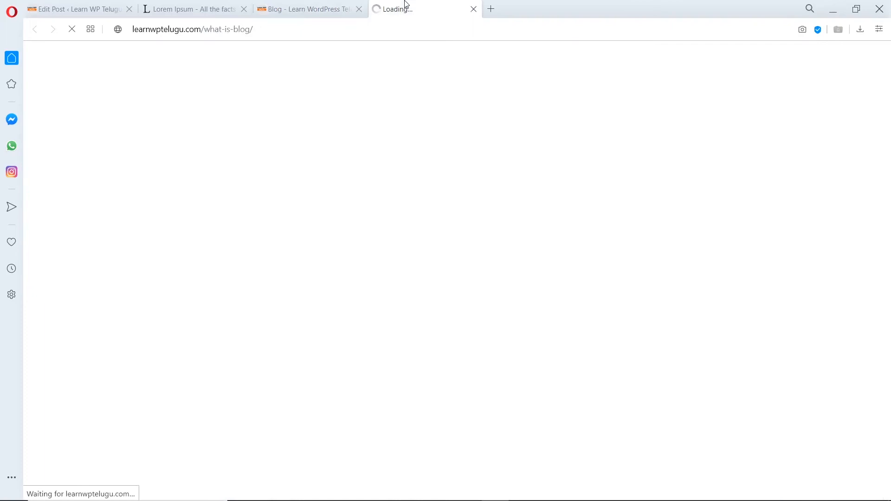
pyautogui.click(313, 5)
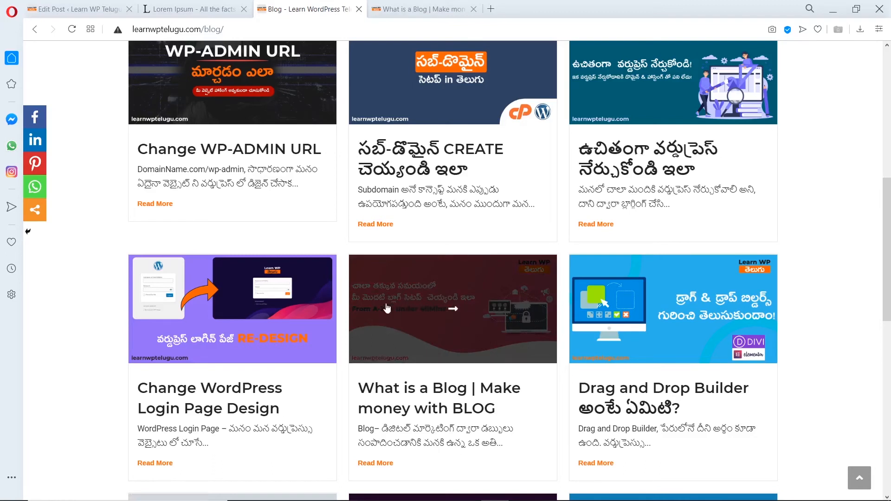
pyautogui.click(397, 6)
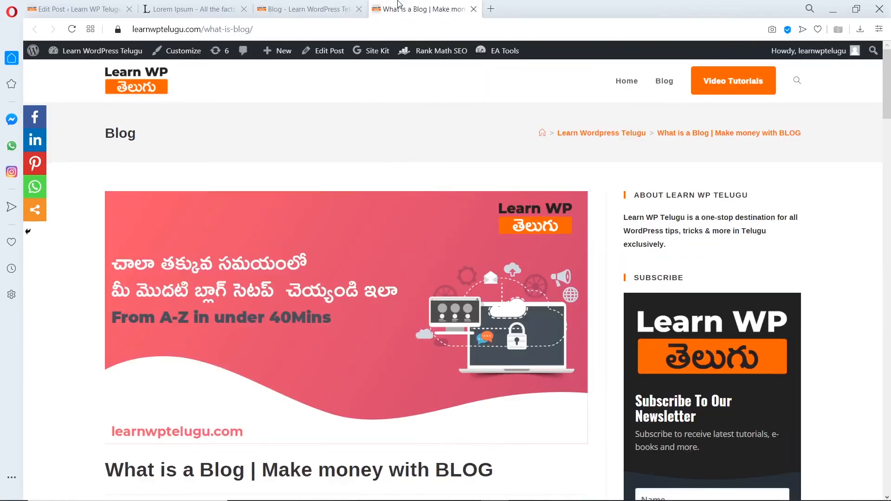
pyautogui.scroll(-1, 402, 274)
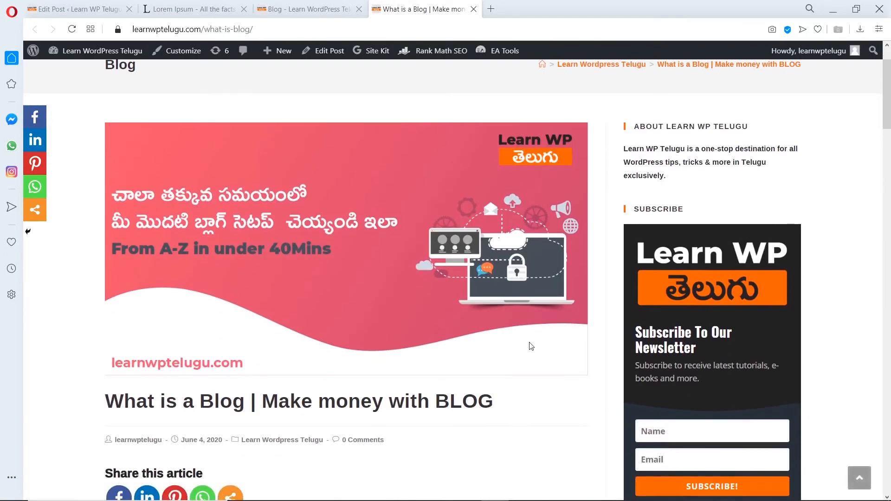
pyautogui.scroll(-5, 394, 319)
pyautogui.scroll(-3, 311, 357)
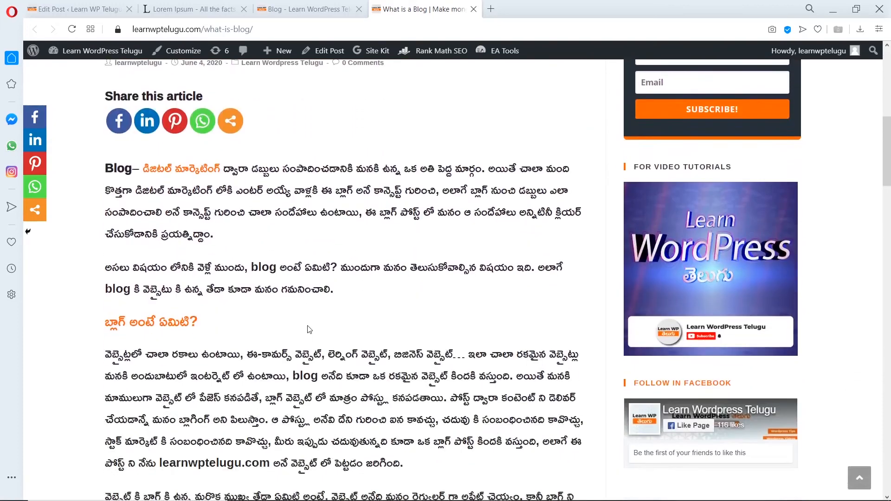
pyautogui.scroll(10, 187, 265)
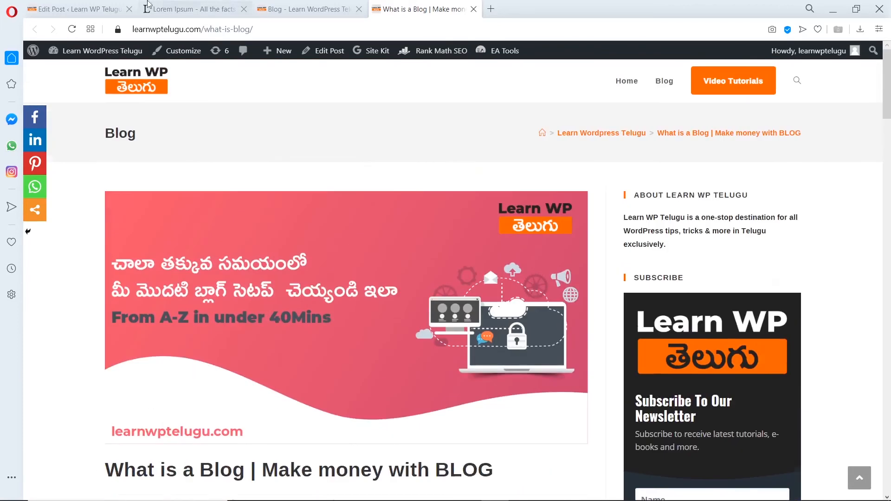
# Upload WP_Posts.jpg from the computer and set it as the sample post's featured image.
pyautogui.click(110, 7)
pyautogui.scroll(1, 601, 189)
pyautogui.scroll(-3, 697, 330)
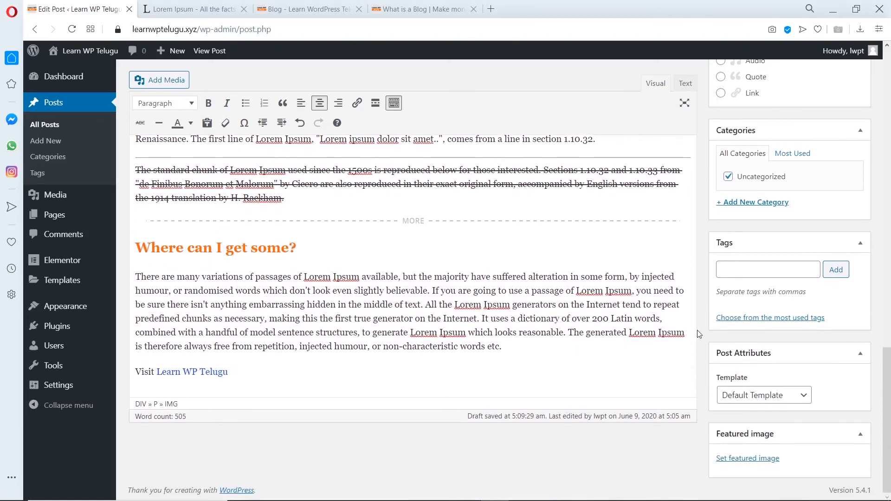
pyautogui.click(743, 460)
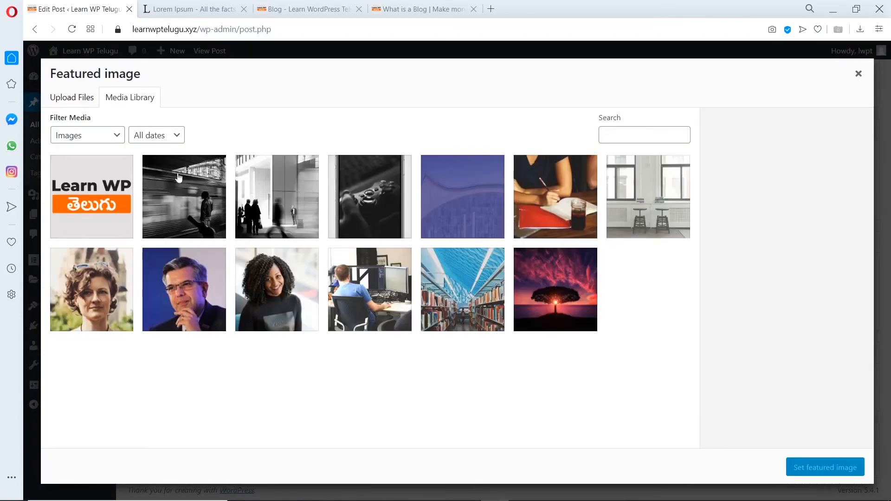
pyautogui.click(81, 98)
pyautogui.click(436, 262)
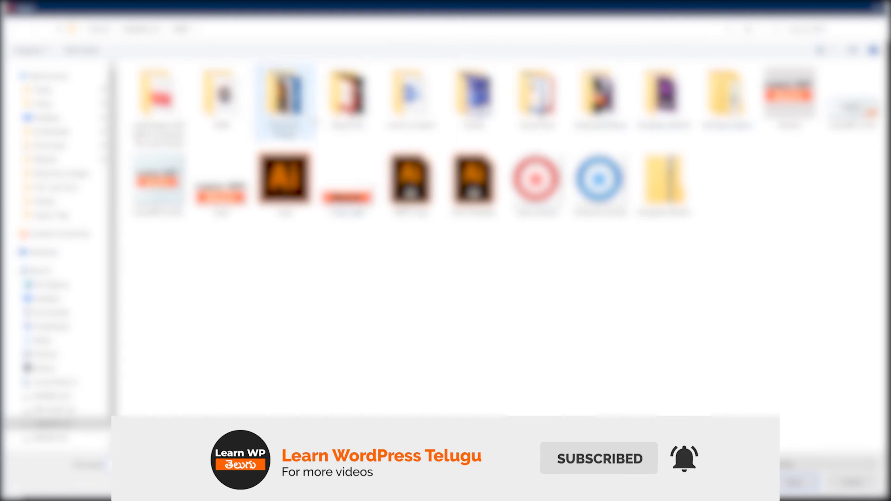
pyautogui.doubleClick(290, 99)
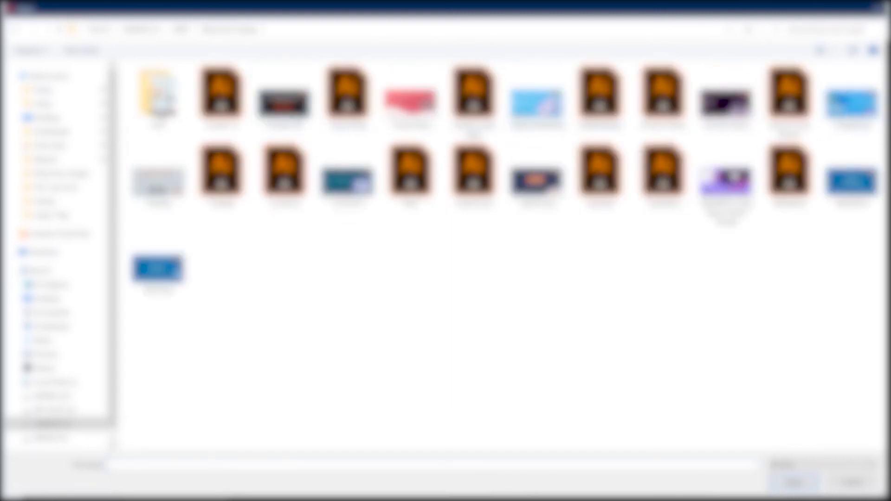
pyautogui.doubleClick(158, 269)
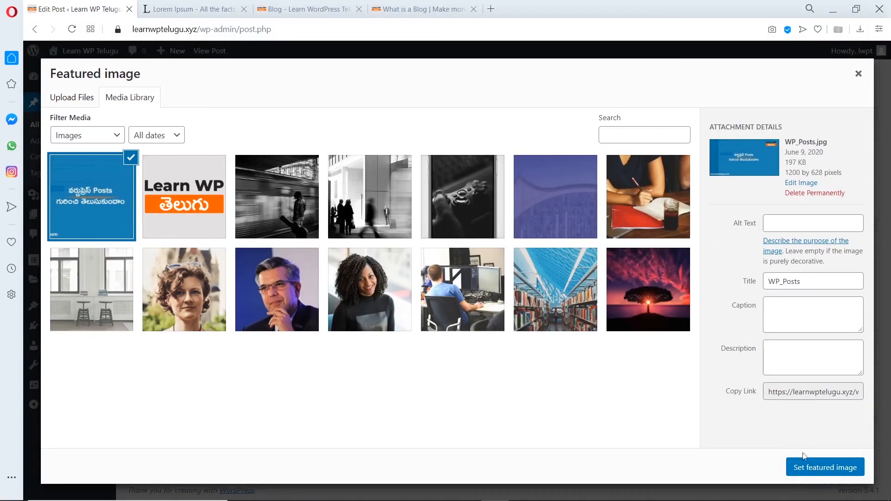
pyautogui.click(806, 469)
# Publish the sample post with its Standard format and public visibility.
pyautogui.scroll(7, 786, 321)
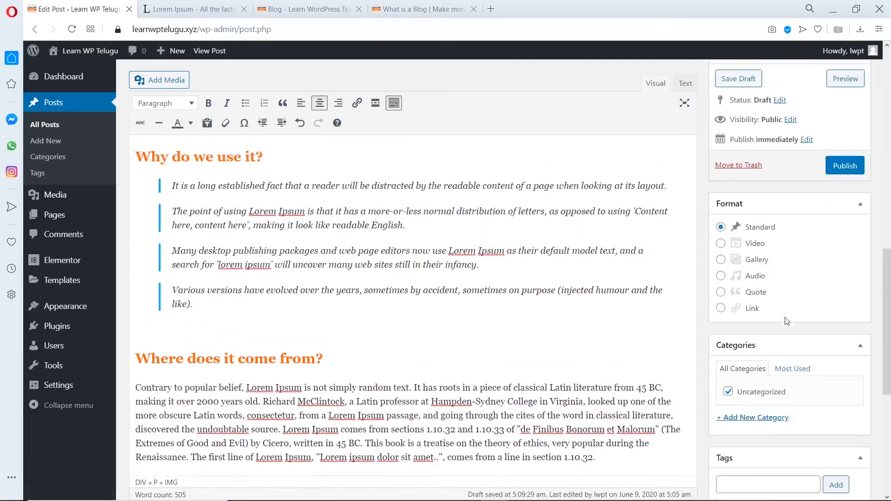
pyautogui.scroll(3, 591, 260)
pyautogui.scroll(5, 526, 228)
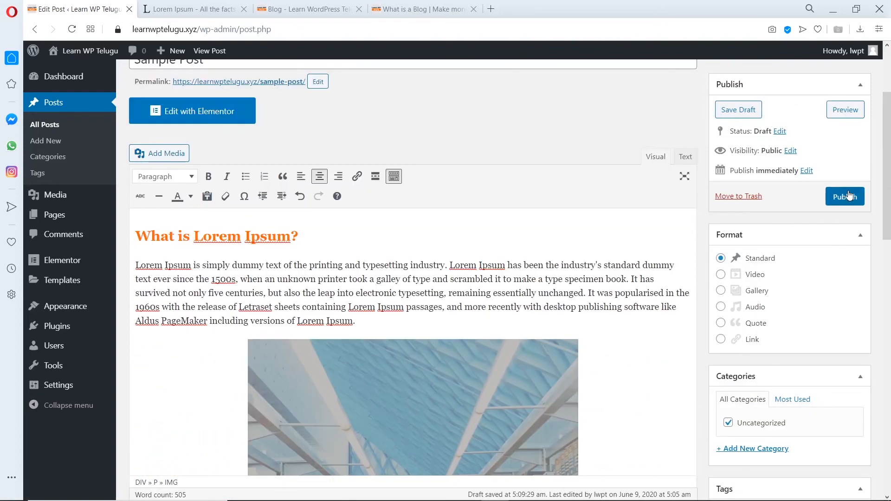
pyautogui.click(849, 195)
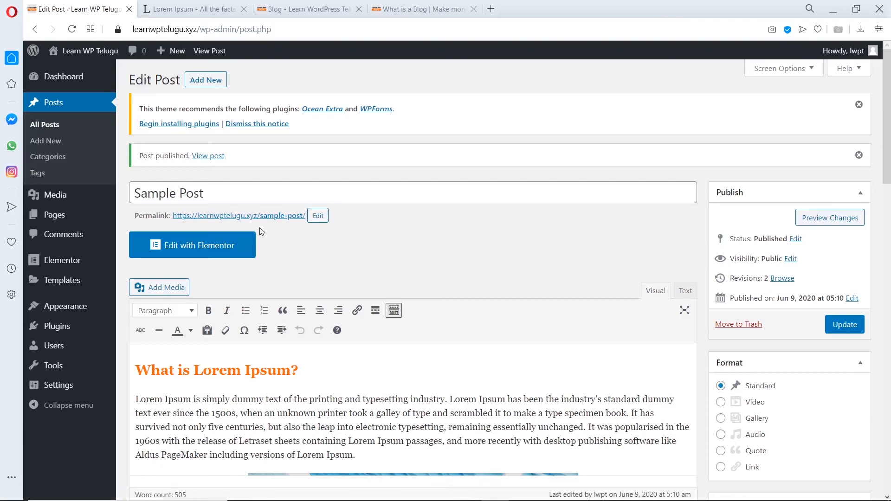
# Change the post's permalink slug to "first post" and update the post.
pyautogui.click(318, 215)
pyautogui.doubleClick(333, 216)
pyautogui.click(334, 218)
pyautogui.write('first post')
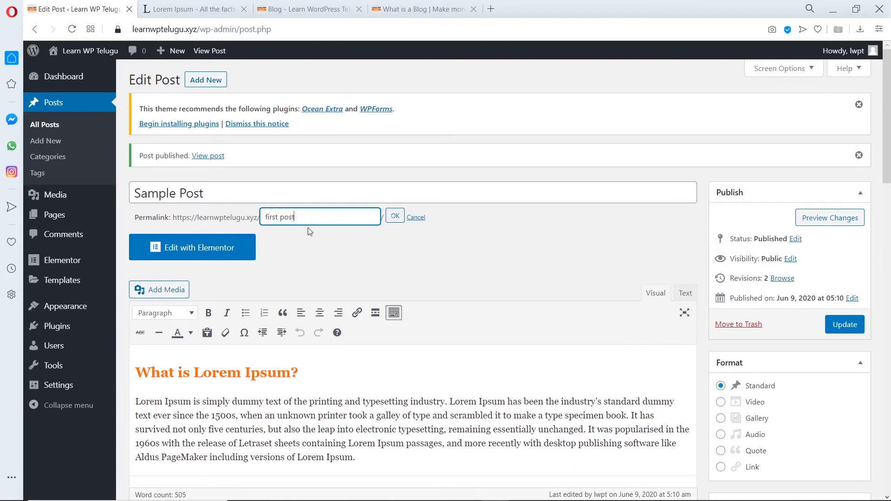
pyautogui.click(397, 218)
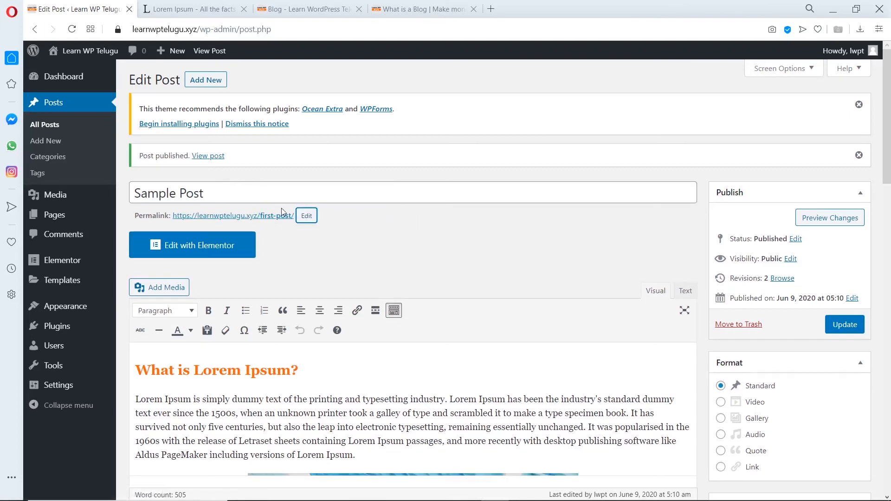
pyautogui.click(843, 323)
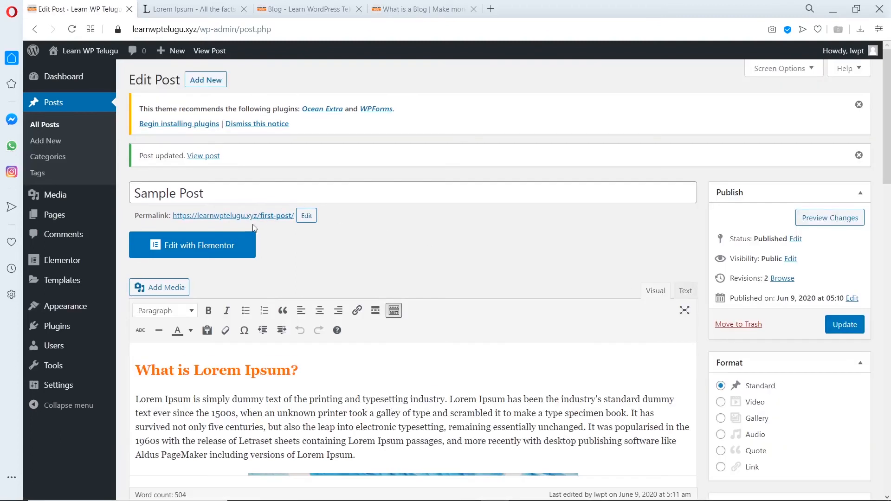
# Open the published post from its permalink in a new tab and look over its page header, featured image and title.
pyautogui.middleClick(256, 219)
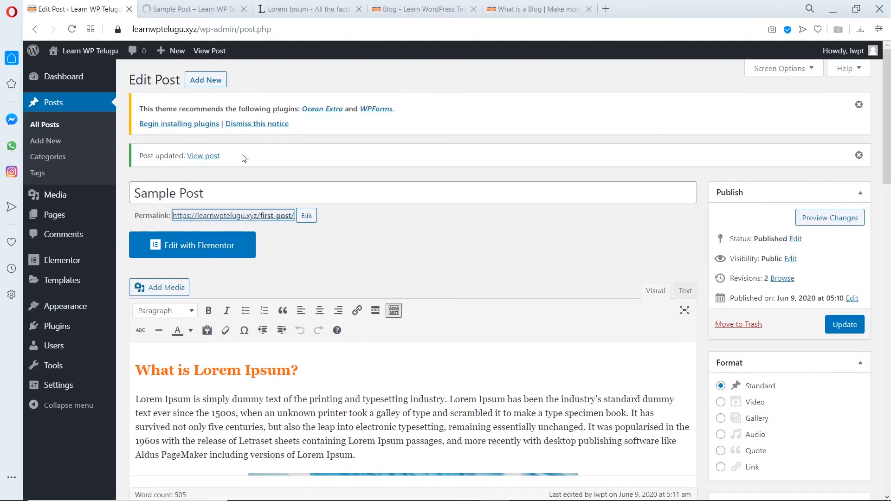
pyautogui.click(178, 6)
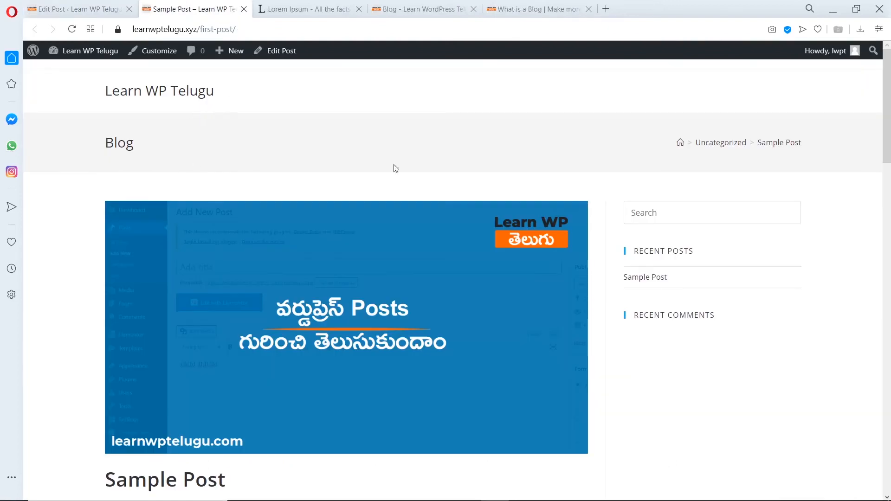
pyautogui.moveTo(106, 151); pyautogui.dragTo(151, 147)
pyautogui.scroll(-3, 237, 159)
pyautogui.scroll(-4, 235, 183)
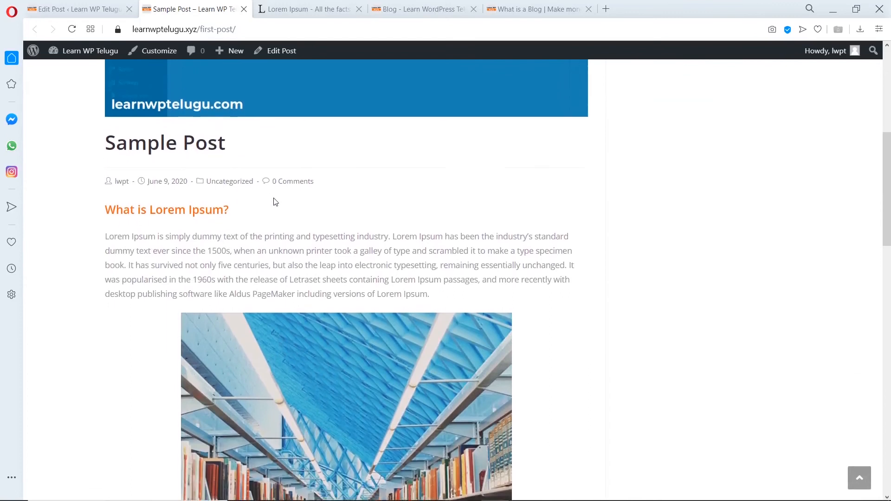
pyautogui.scroll(6, 275, 201)
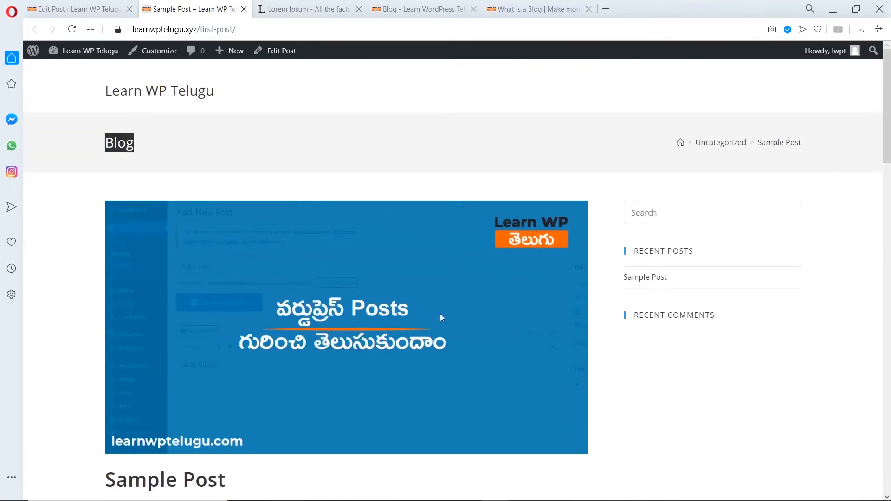
pyautogui.scroll(-3, 398, 308)
pyautogui.moveTo(105, 348); pyautogui.dragTo(232, 345)
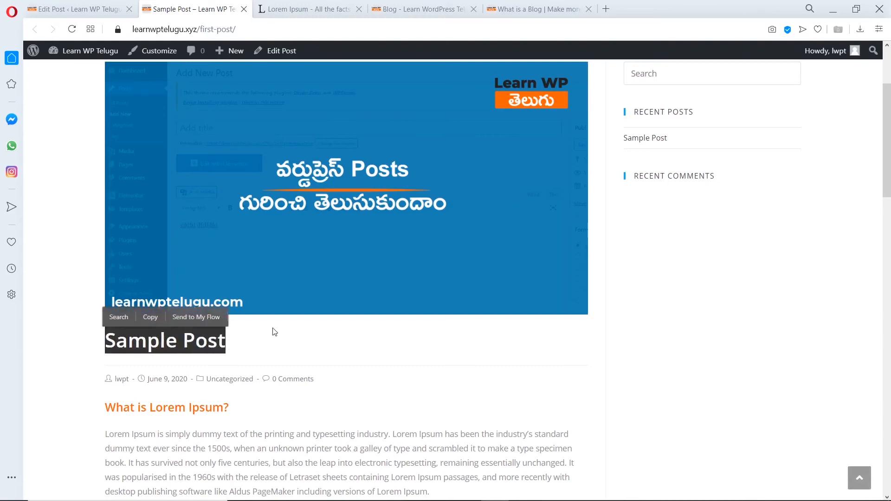
# Examine the published post's details line, headings, inserted image, blockquotes, horizontal line and struck-through paragraph.
pyautogui.scroll(-3, 334, 321)
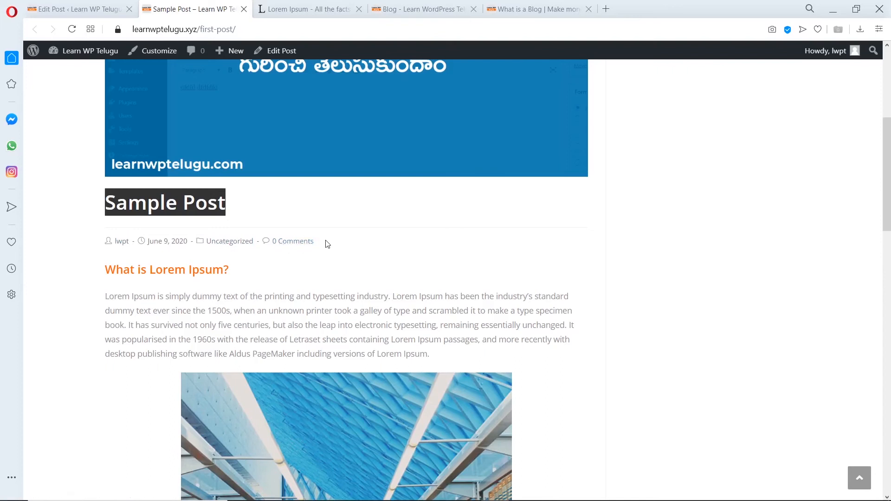
pyautogui.scroll(-1, 328, 245)
pyautogui.scroll(-3, 327, 245)
pyautogui.moveTo(105, 134); pyautogui.dragTo(237, 134)
pyautogui.click(237, 135)
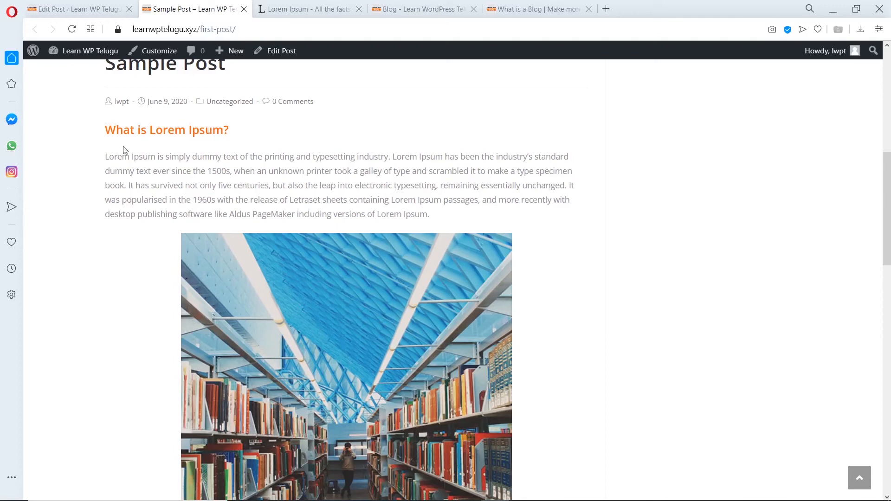
pyautogui.scroll(-10, 167, 173)
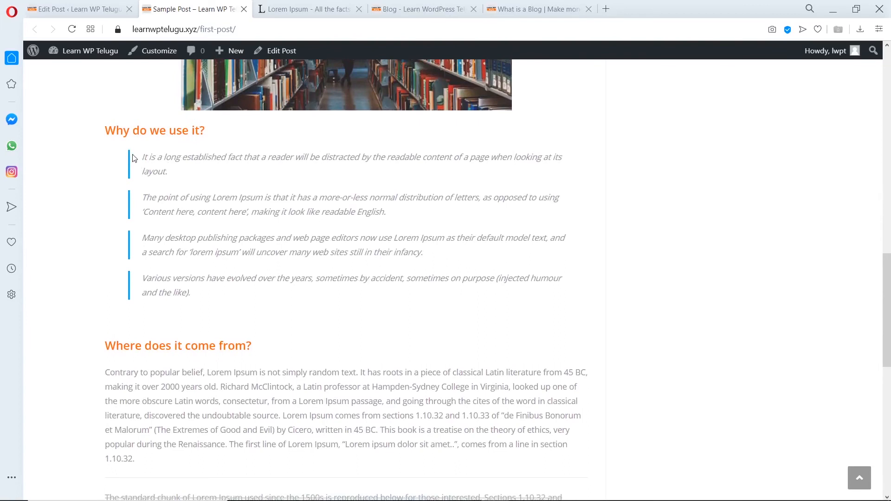
pyautogui.moveTo(140, 156); pyautogui.dragTo(214, 292)
pyautogui.scroll(-8, 167, 268)
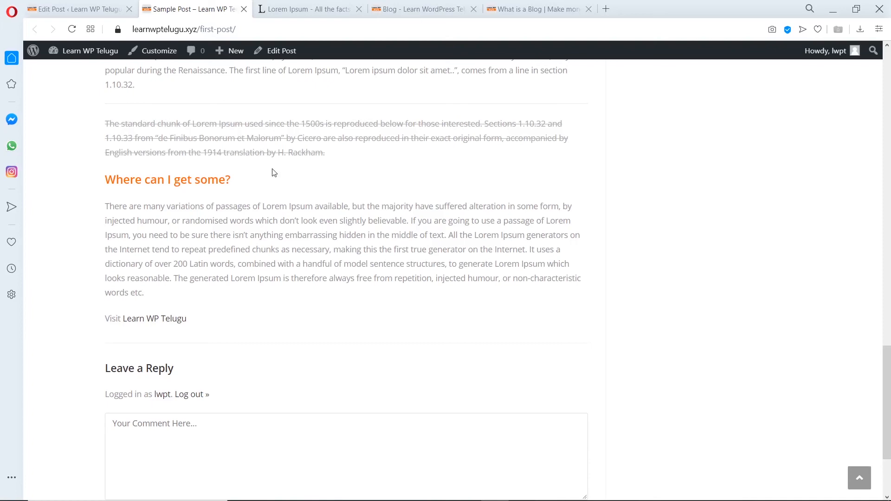
pyautogui.scroll(5, 274, 172)
pyautogui.scroll(-4, 274, 172)
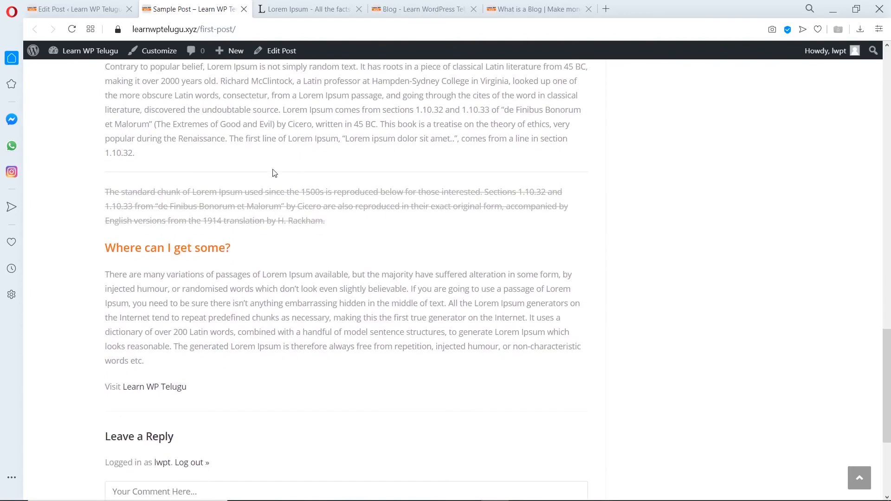
pyautogui.scroll(-1, 274, 173)
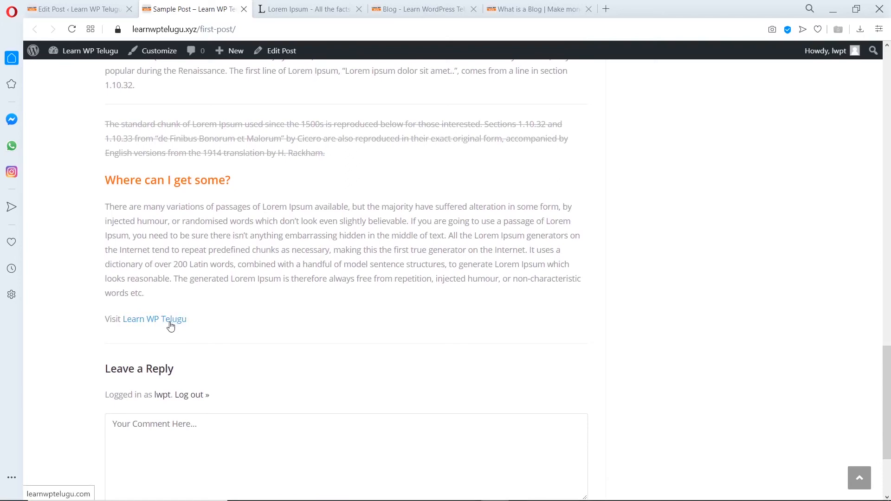
# Test the "Learn WP Telugu" link in the post, look over the linked site's home page, and close it.
pyautogui.click(170, 323)
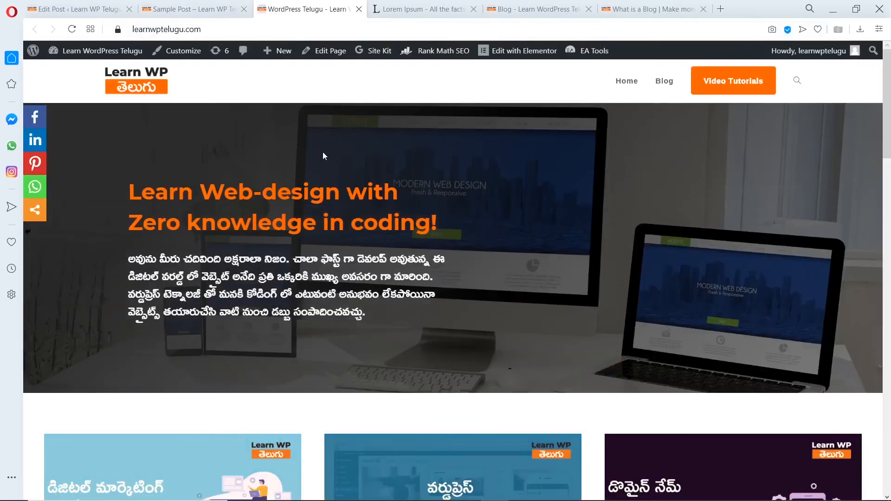
pyautogui.scroll(-15, 323, 156)
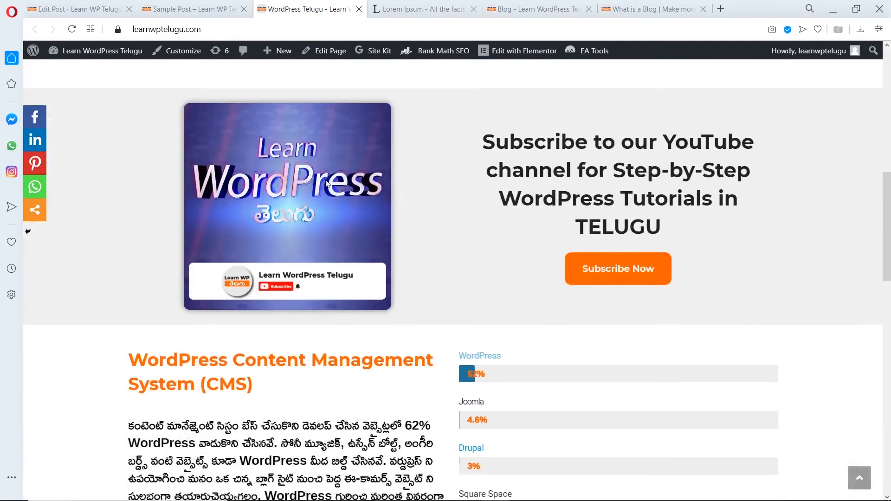
pyautogui.scroll(-10, 320, 176)
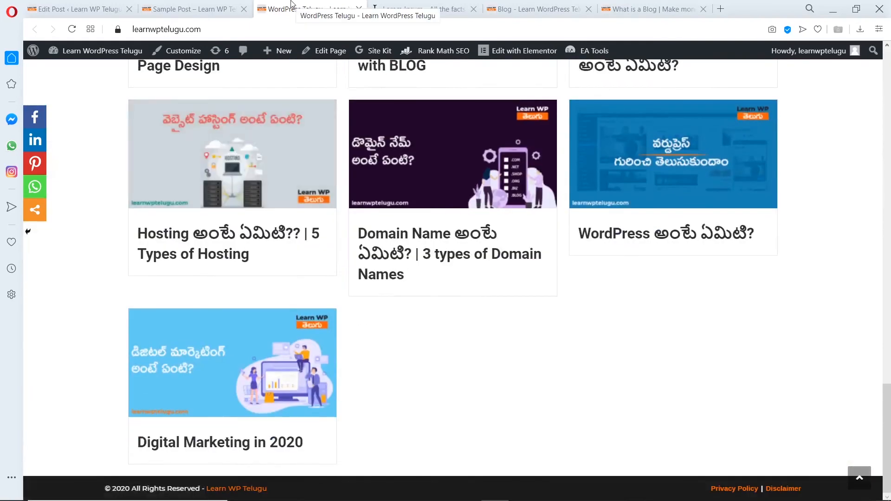
pyautogui.click(218, 5)
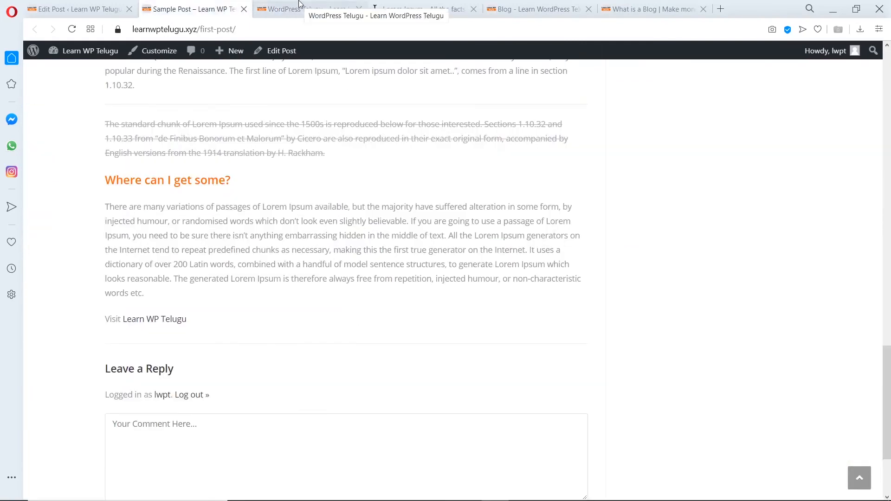
pyautogui.middleClick(299, 4)
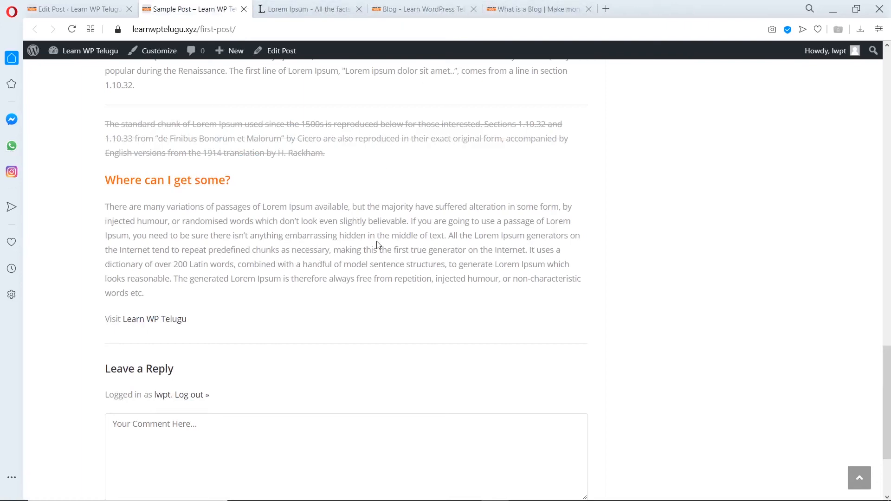
# Look over the sample post's comment form and compare its sidebar with the one on the "What is a Blog" post.
pyautogui.scroll(-3, 376, 241)
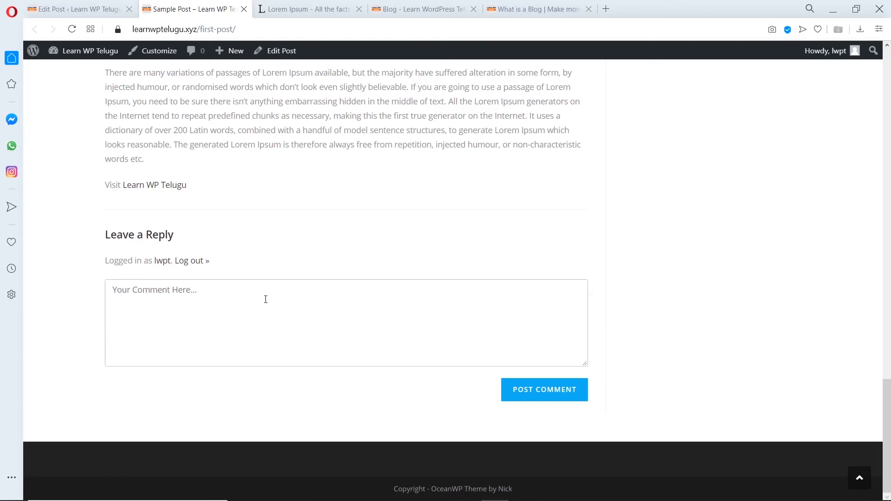
pyautogui.press('Home')
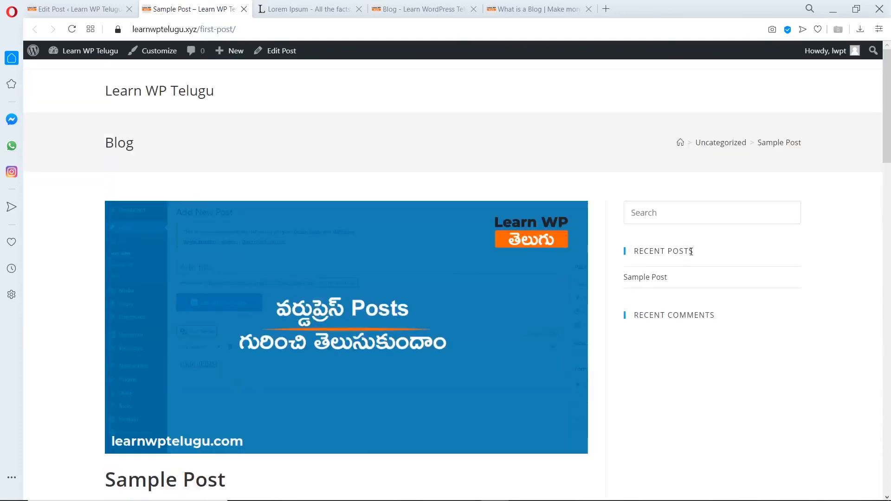
pyautogui.click(532, 6)
pyautogui.scroll(-2, 638, 147)
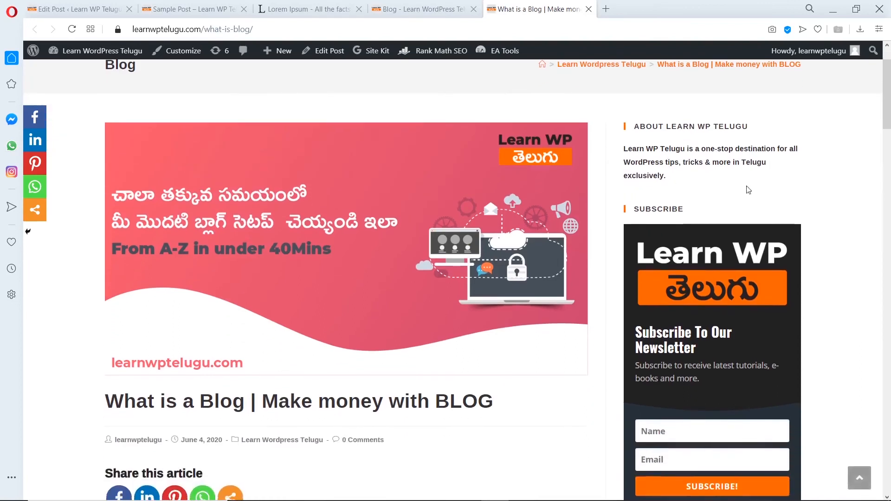
pyautogui.scroll(-3, 748, 190)
pyautogui.scroll(-5, 725, 244)
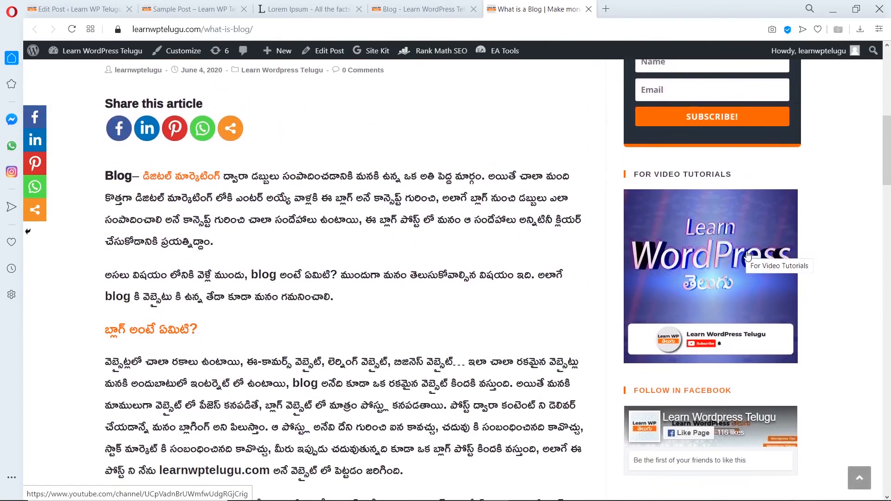
pyautogui.scroll(-3, 748, 273)
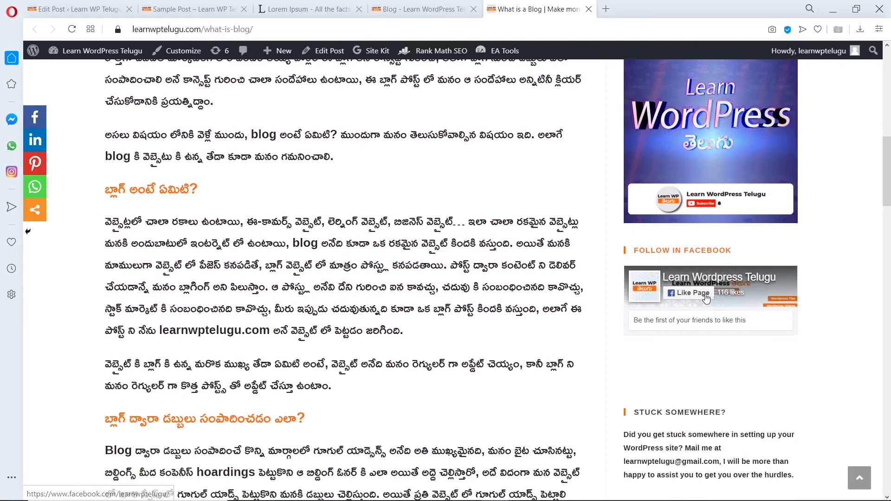
pyautogui.scroll(-4, 755, 294)
pyautogui.scroll(-1, 752, 292)
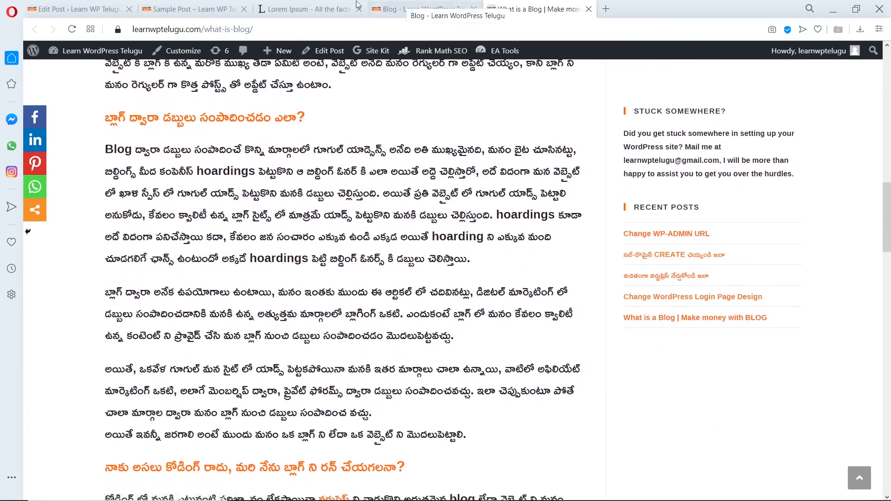
pyautogui.click(195, 5)
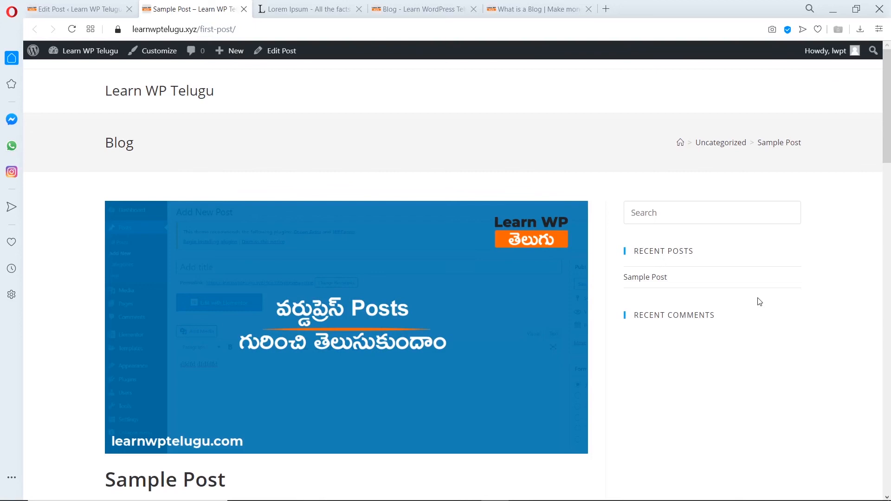
pyautogui.scroll(-5, 759, 302)
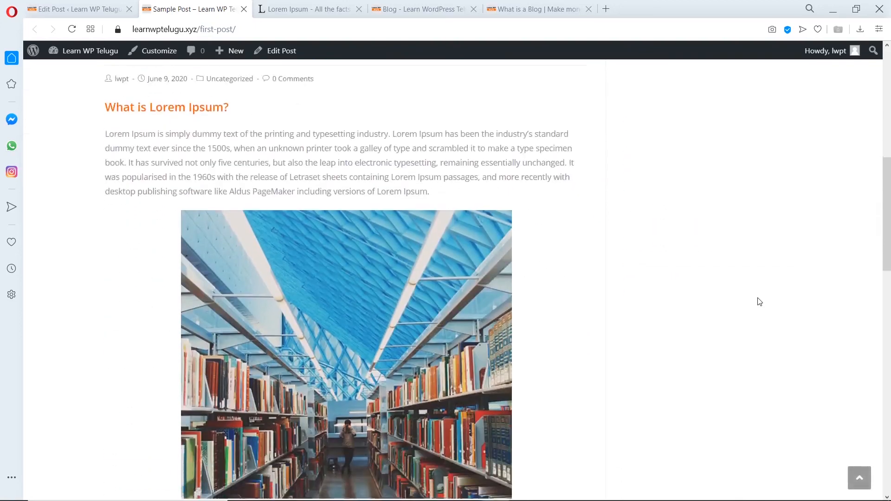
# Add two new post categories named Health and Sports.
pyautogui.scroll(10, 424, 145)
pyautogui.scroll(-7, 423, 145)
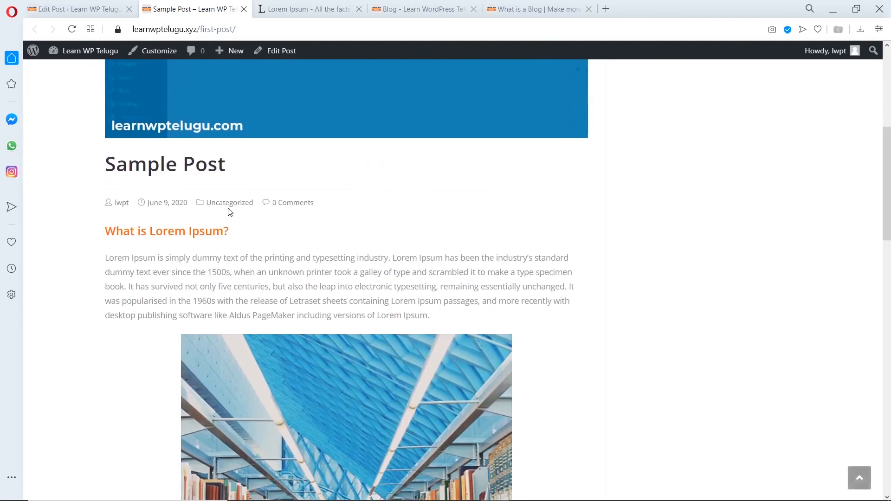
pyautogui.click(82, 9)
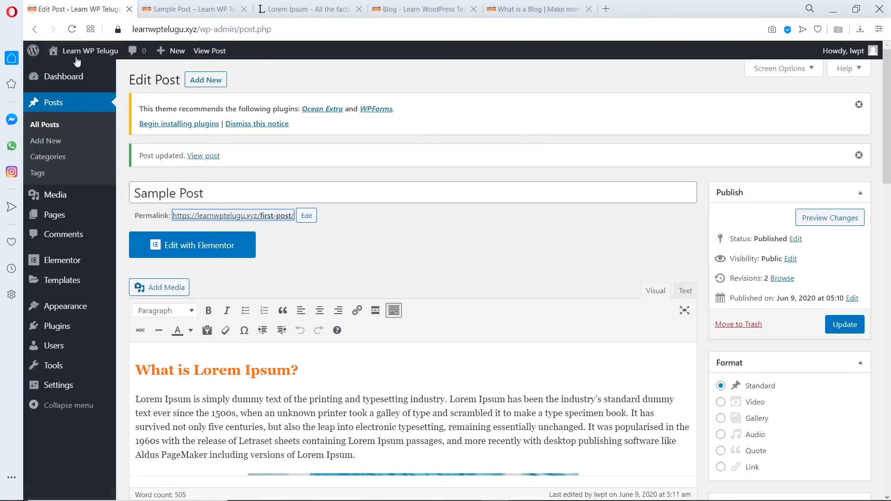
pyautogui.click(45, 158)
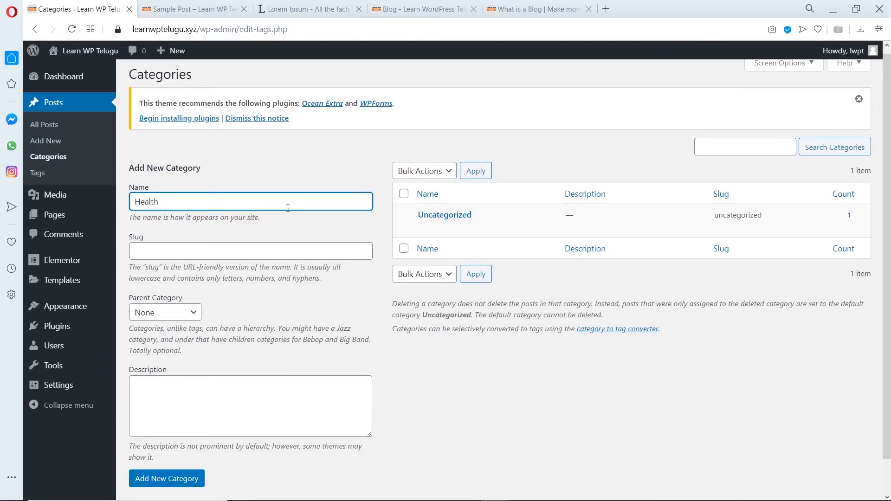
pyautogui.scroll(-1, 158, 424)
pyautogui.click(161, 441)
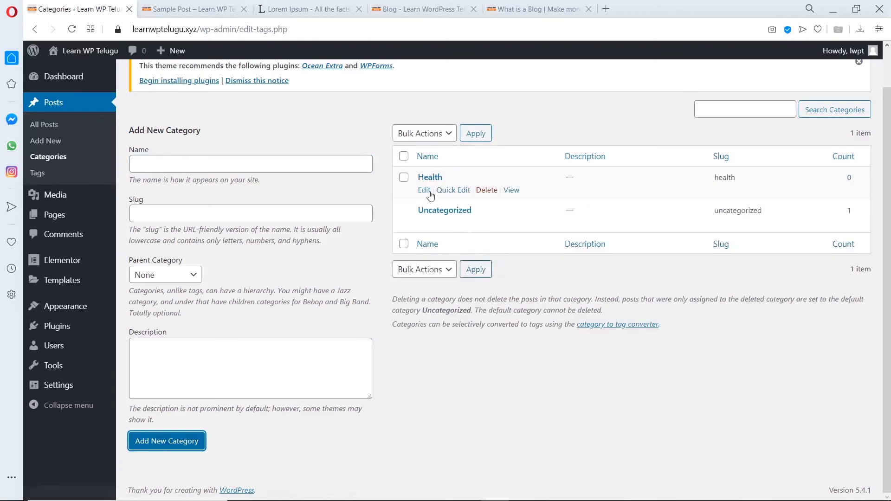
pyautogui.click(176, 169)
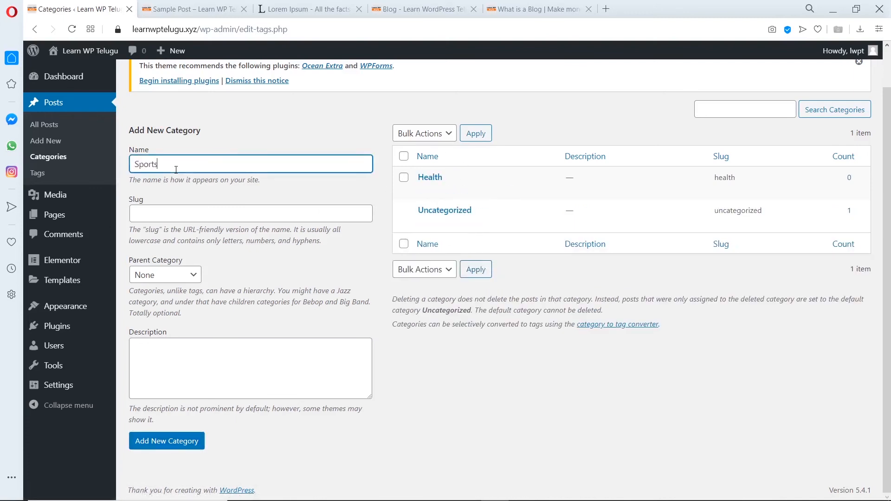
pyautogui.click(167, 437)
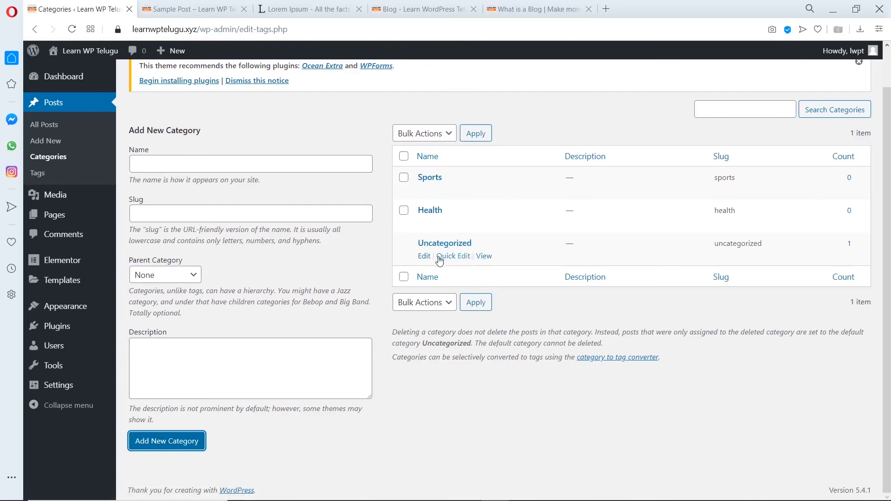
# Rename the Uncategorized category to LWPT Blog, enter the same text as its slug, update it and return to the category list.
pyautogui.click(424, 256)
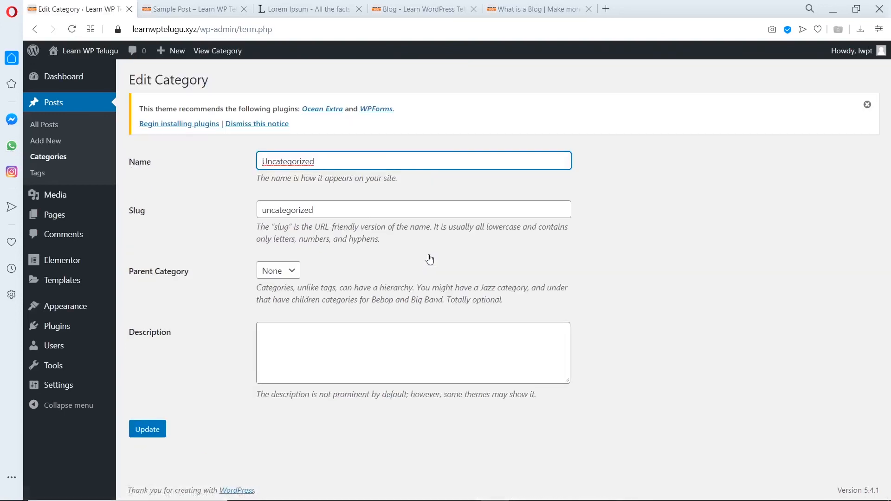
pyautogui.doubleClick(344, 164)
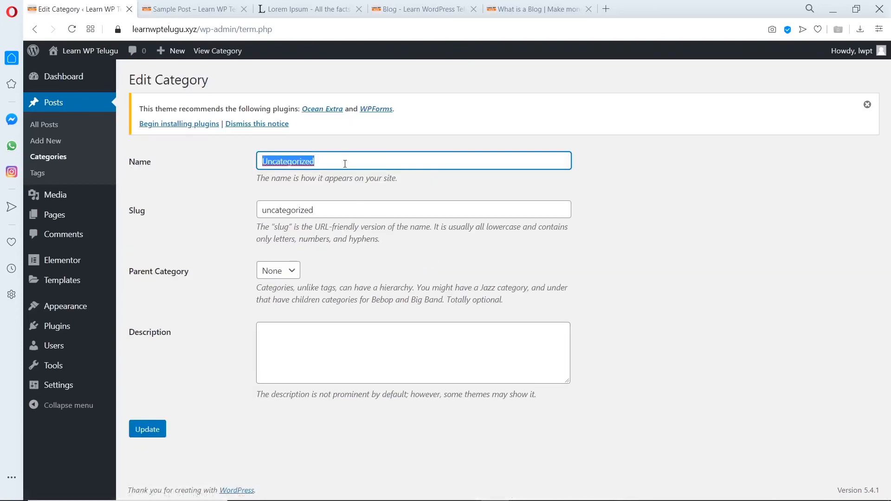
pyautogui.write('LWPT Blog')
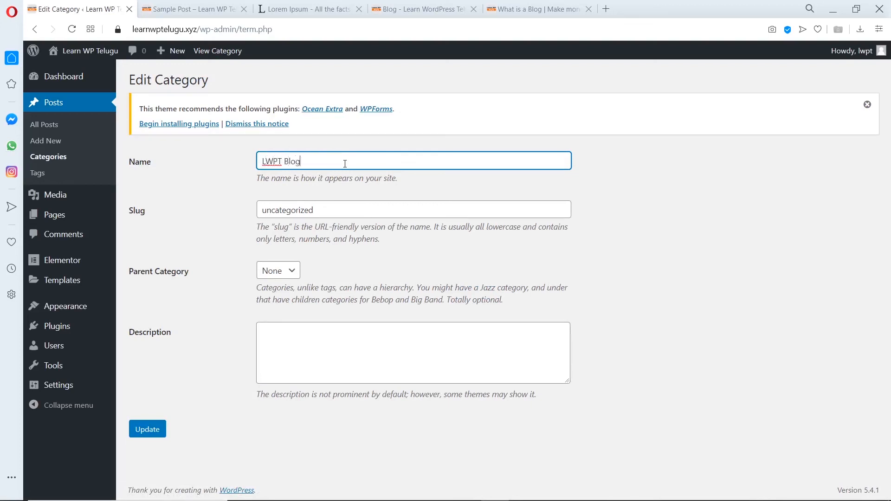
pyautogui.hotkey('ctrl', 'a')
pyautogui.hotkey('ctrl', 'c')
pyautogui.press('Tab')
pyautogui.hotkey('ctrl', 'v')
pyautogui.click(163, 425)
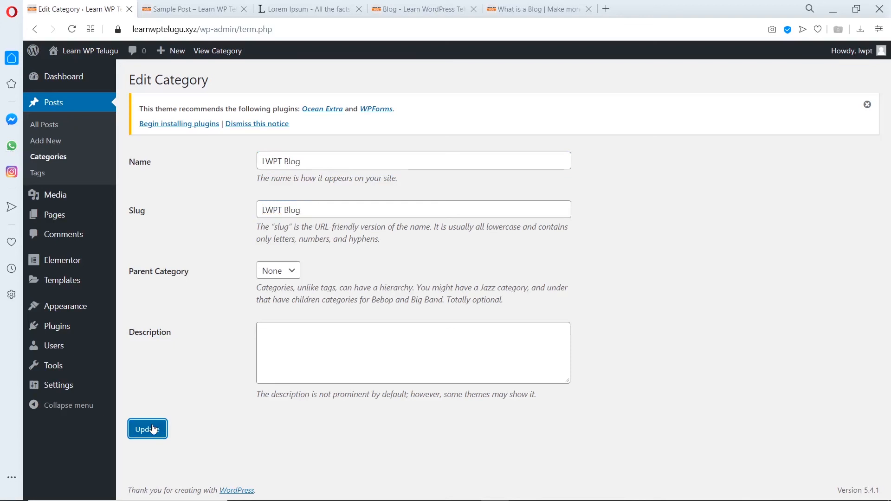
pyautogui.click(42, 158)
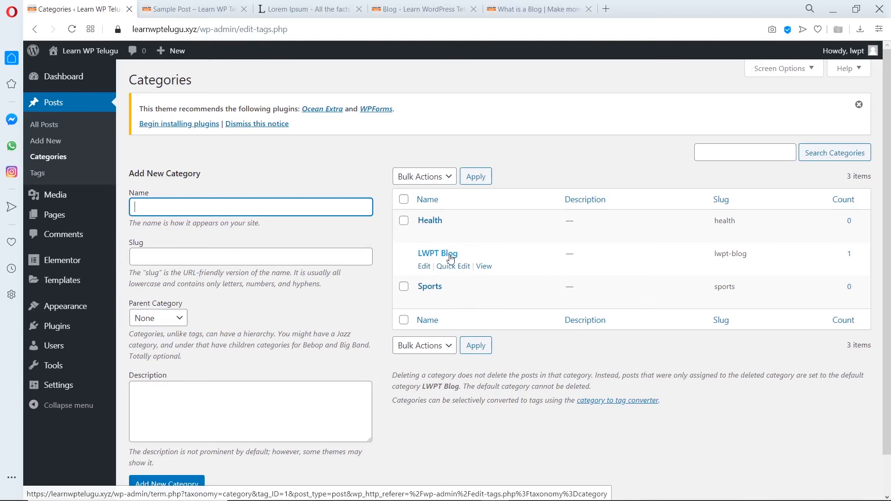
# Assign the sample post to Health instead of LWPT Blog, update it, and check the category on the published page.
pyautogui.click(169, 5)
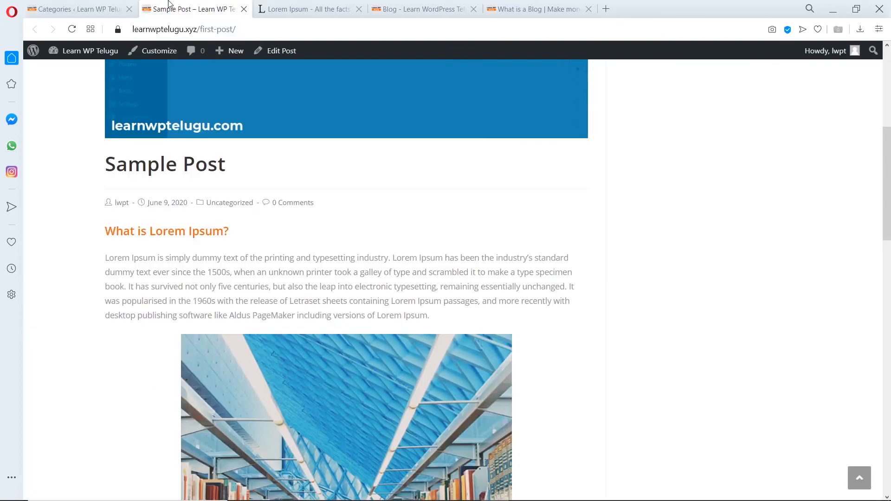
pyautogui.click(113, 4)
pyautogui.click(161, 5)
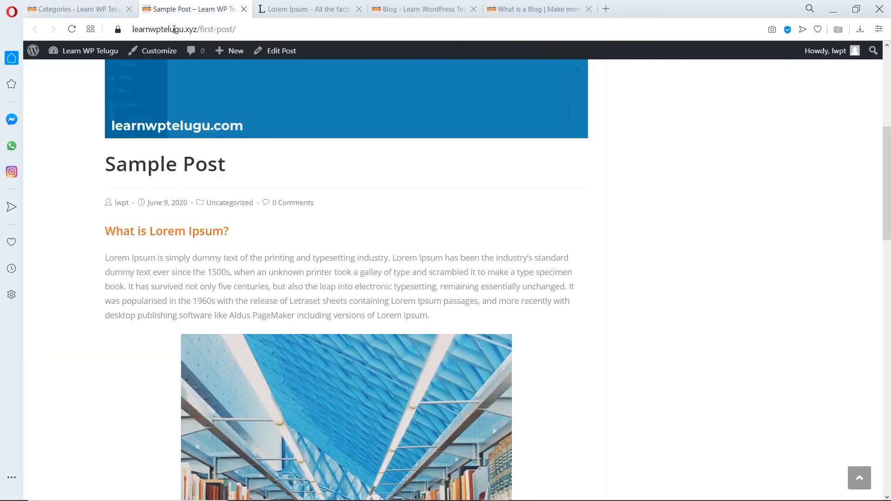
pyautogui.click(266, 52)
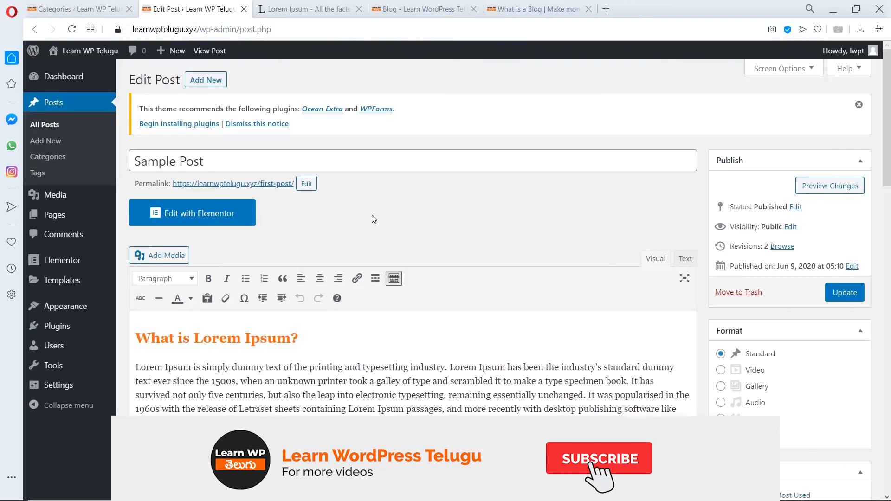
pyautogui.scroll(-4, 464, 335)
pyautogui.scroll(2, 464, 335)
pyautogui.scroll(-3, 805, 288)
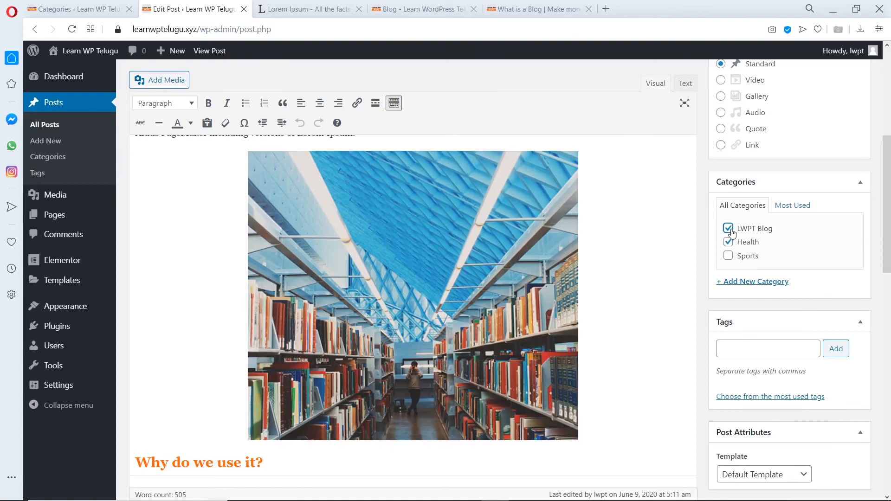
pyautogui.click(728, 229)
pyautogui.scroll(-4, 730, 233)
pyautogui.scroll(8, 830, 218)
pyautogui.click(841, 216)
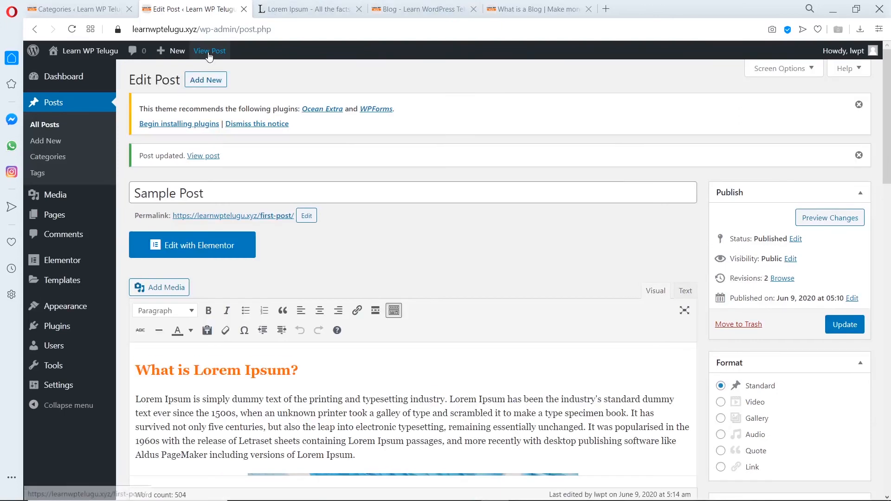
pyautogui.click(209, 51)
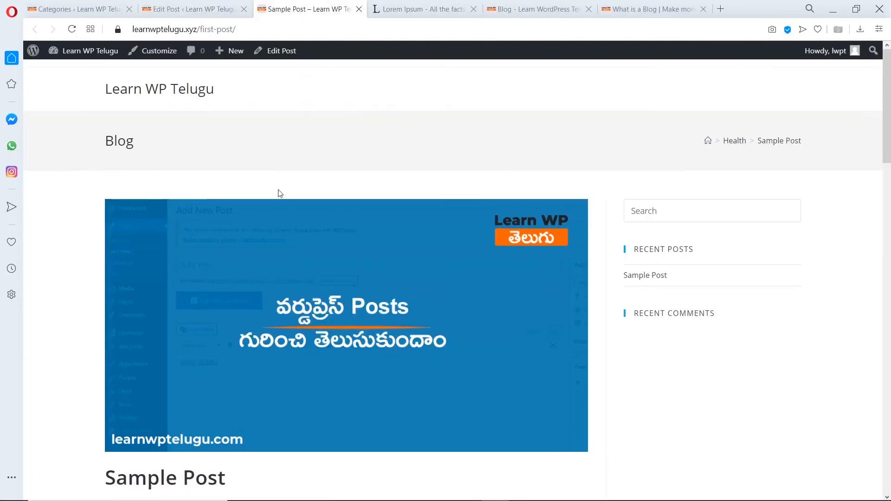
pyautogui.scroll(-5, 281, 193)
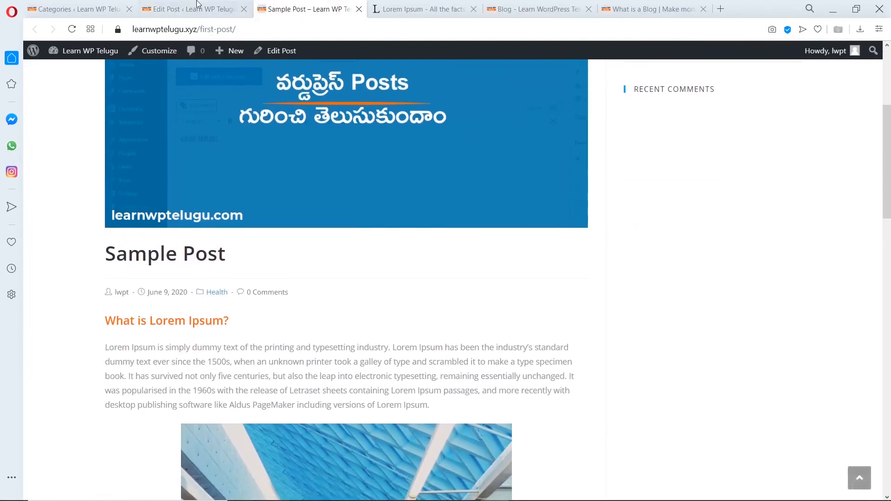
# Deselect the sample post's Health category, update the post, and reload the published page to check its category.
pyautogui.click(189, 9)
pyautogui.scroll(-6, 725, 309)
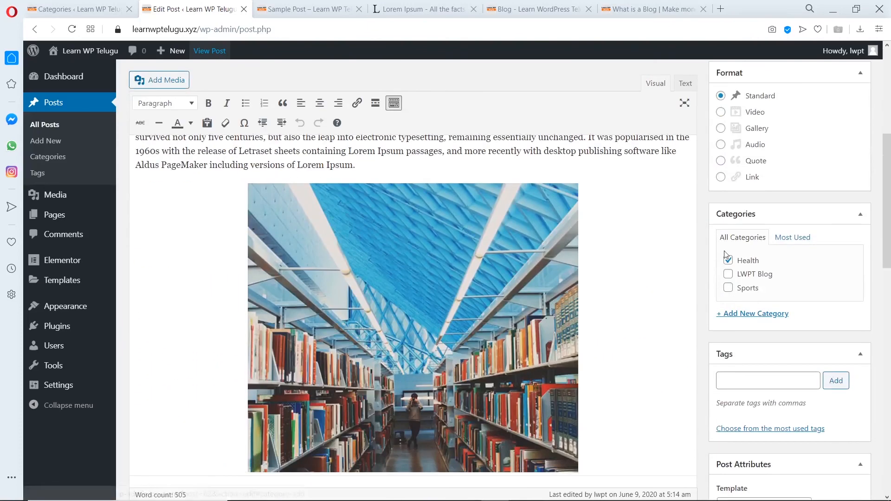
pyautogui.click(728, 260)
pyautogui.scroll(-8, 730, 266)
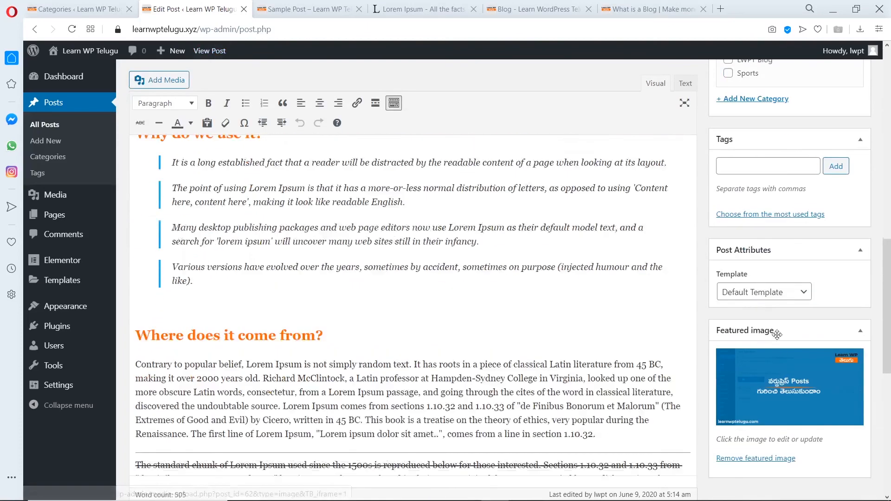
pyautogui.scroll(8, 777, 332)
pyautogui.click(845, 217)
pyautogui.click(286, 8)
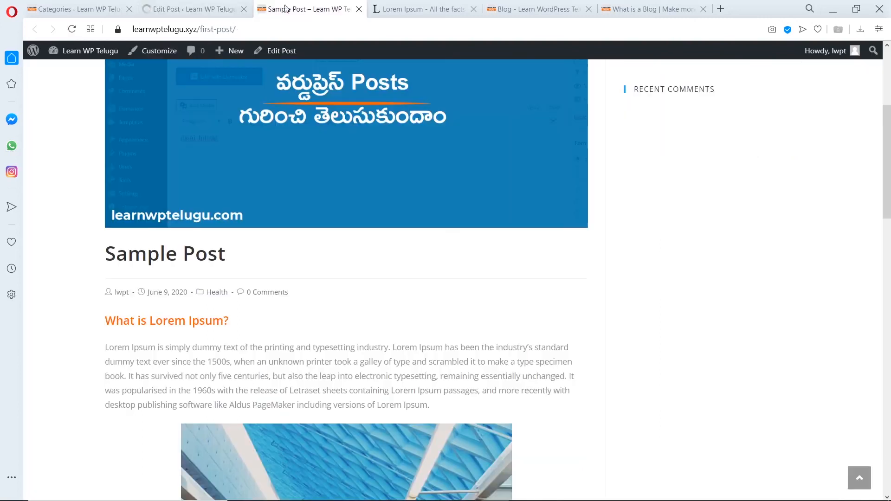
pyautogui.click(71, 29)
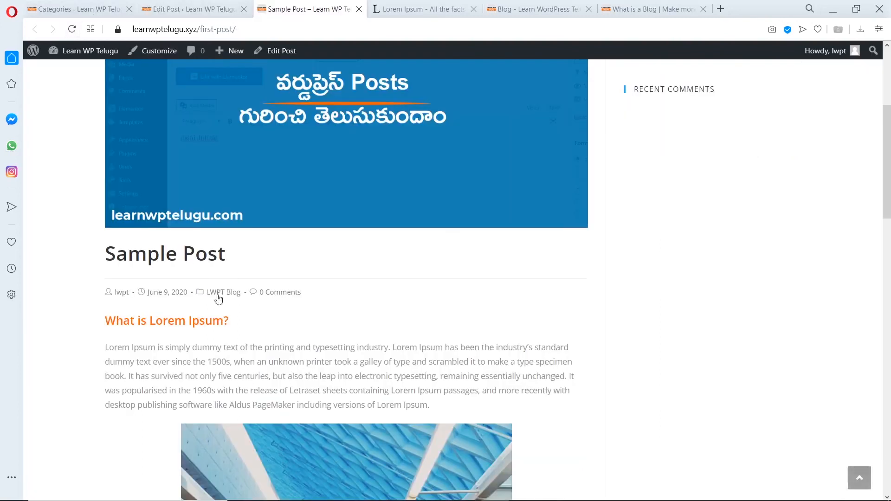